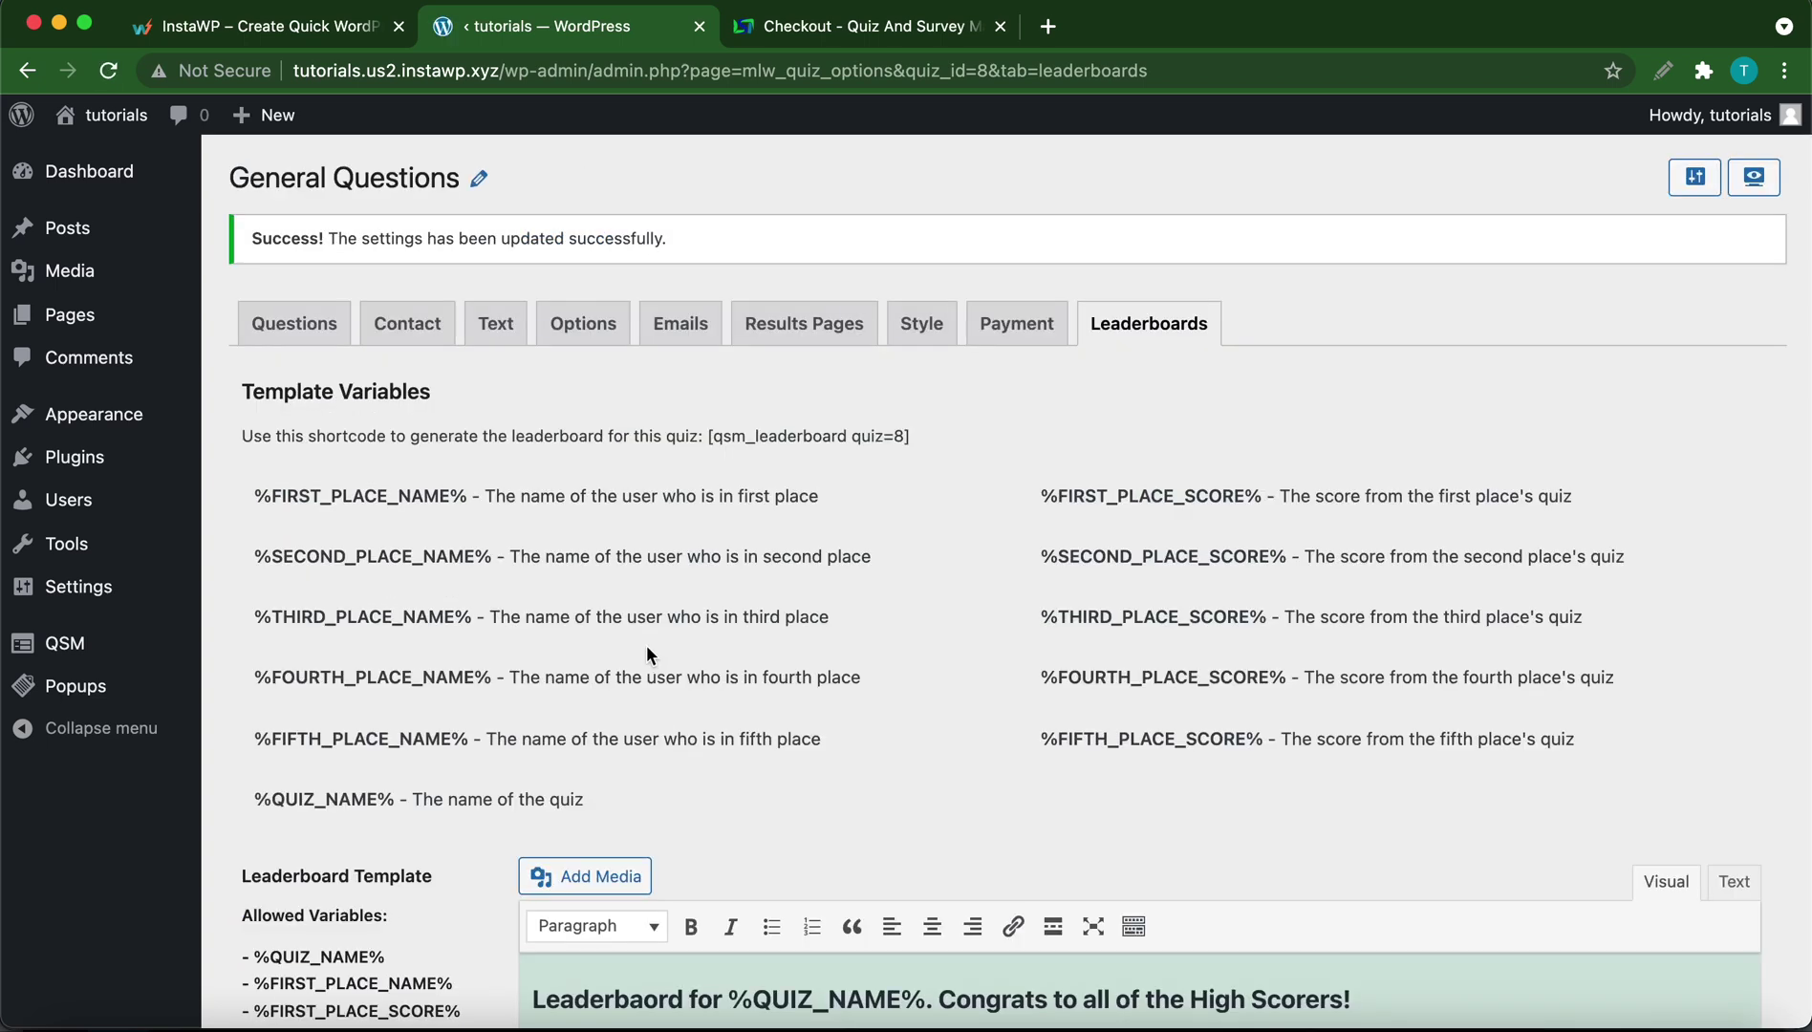
- Select the [qsm_leaderboard quiz=8] shortcode and start a new page titled 'Quiz Leaderboard'
click(841, 436)
mouse_move(268, 115)
click(250, 225)
text(Quiz Leaderboard)
click(1423, 624)
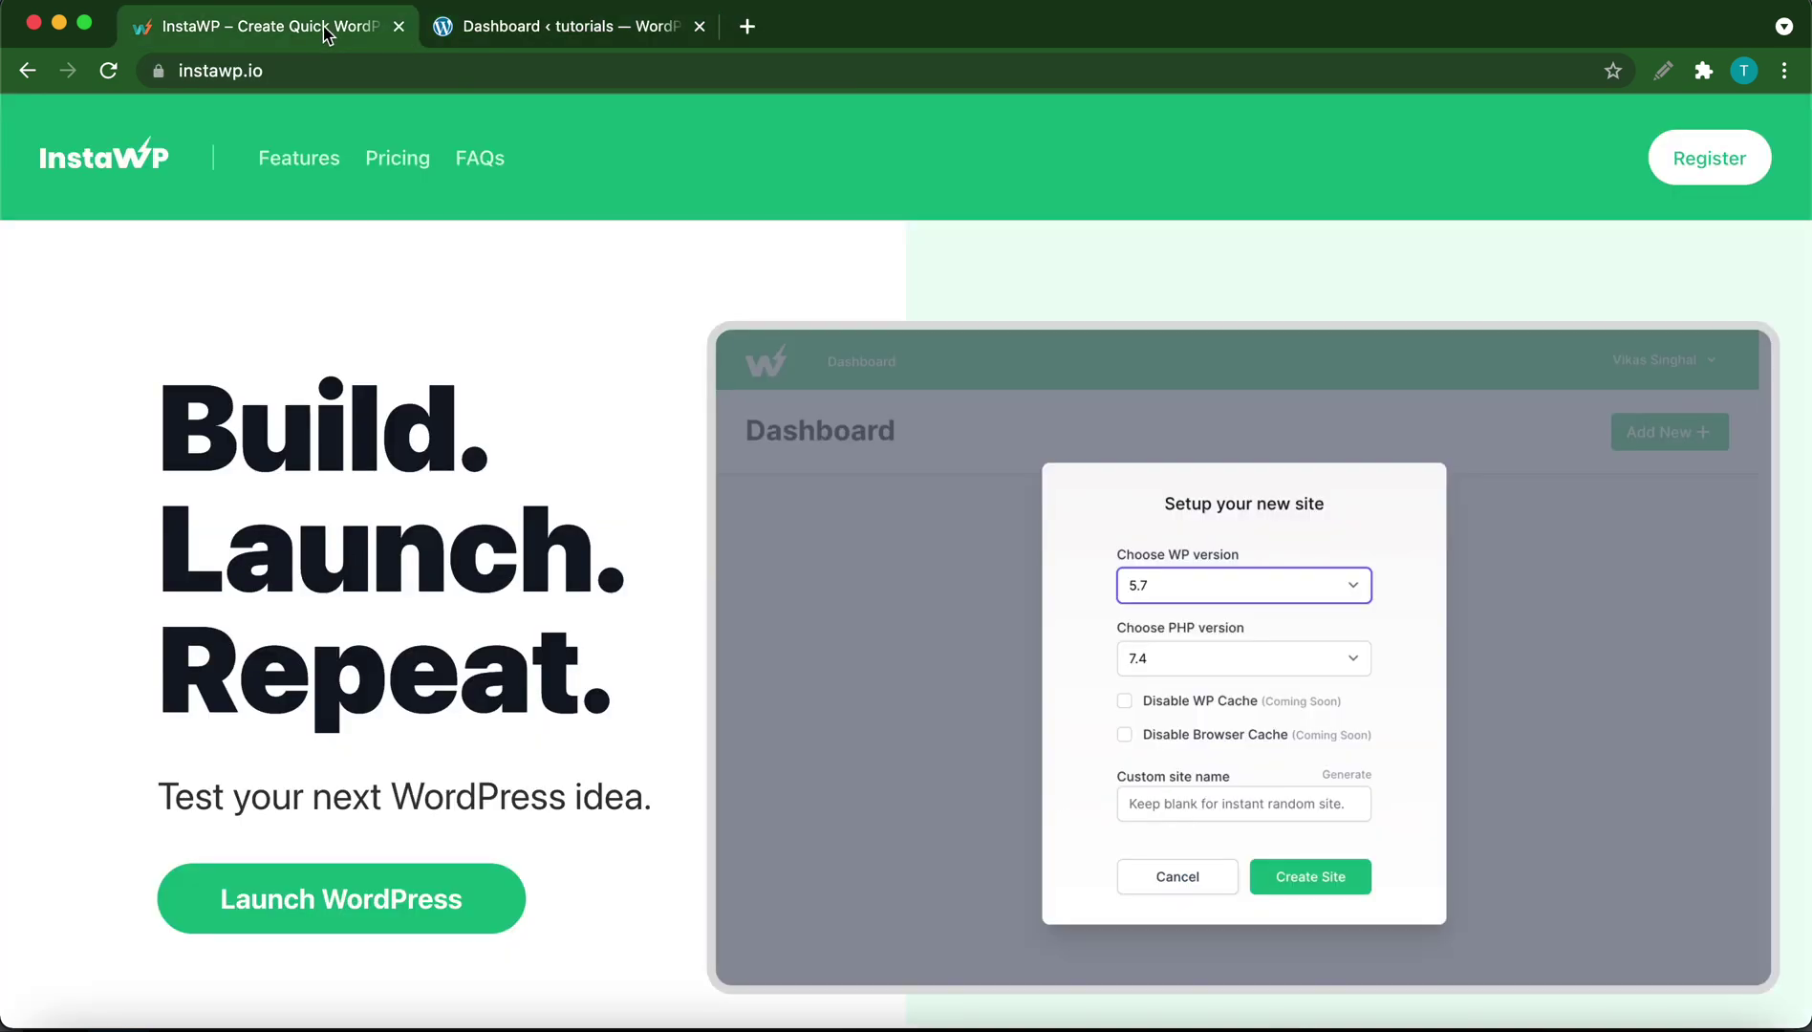
- Scroll through InstaWP's features, pricing and FAQs, then return to the WordPress Dashboard tab
scroll(714, 698, down, 15)
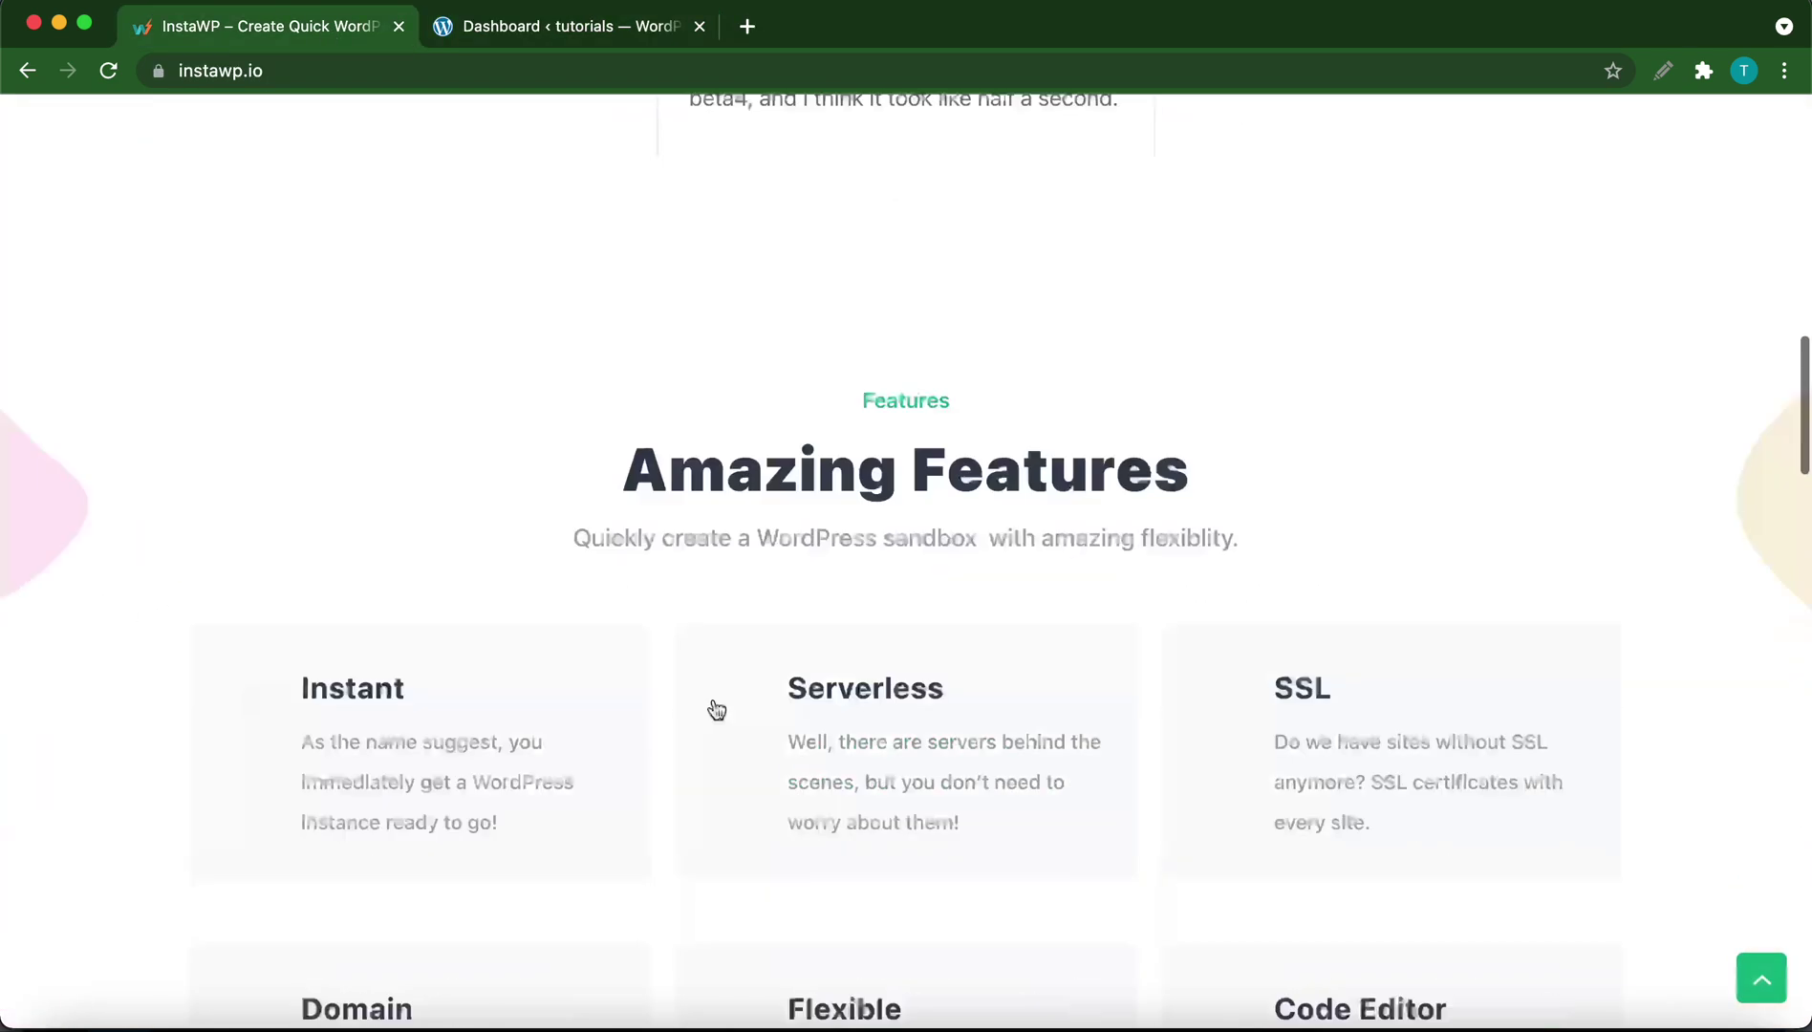
scroll(714, 697, down, 10)
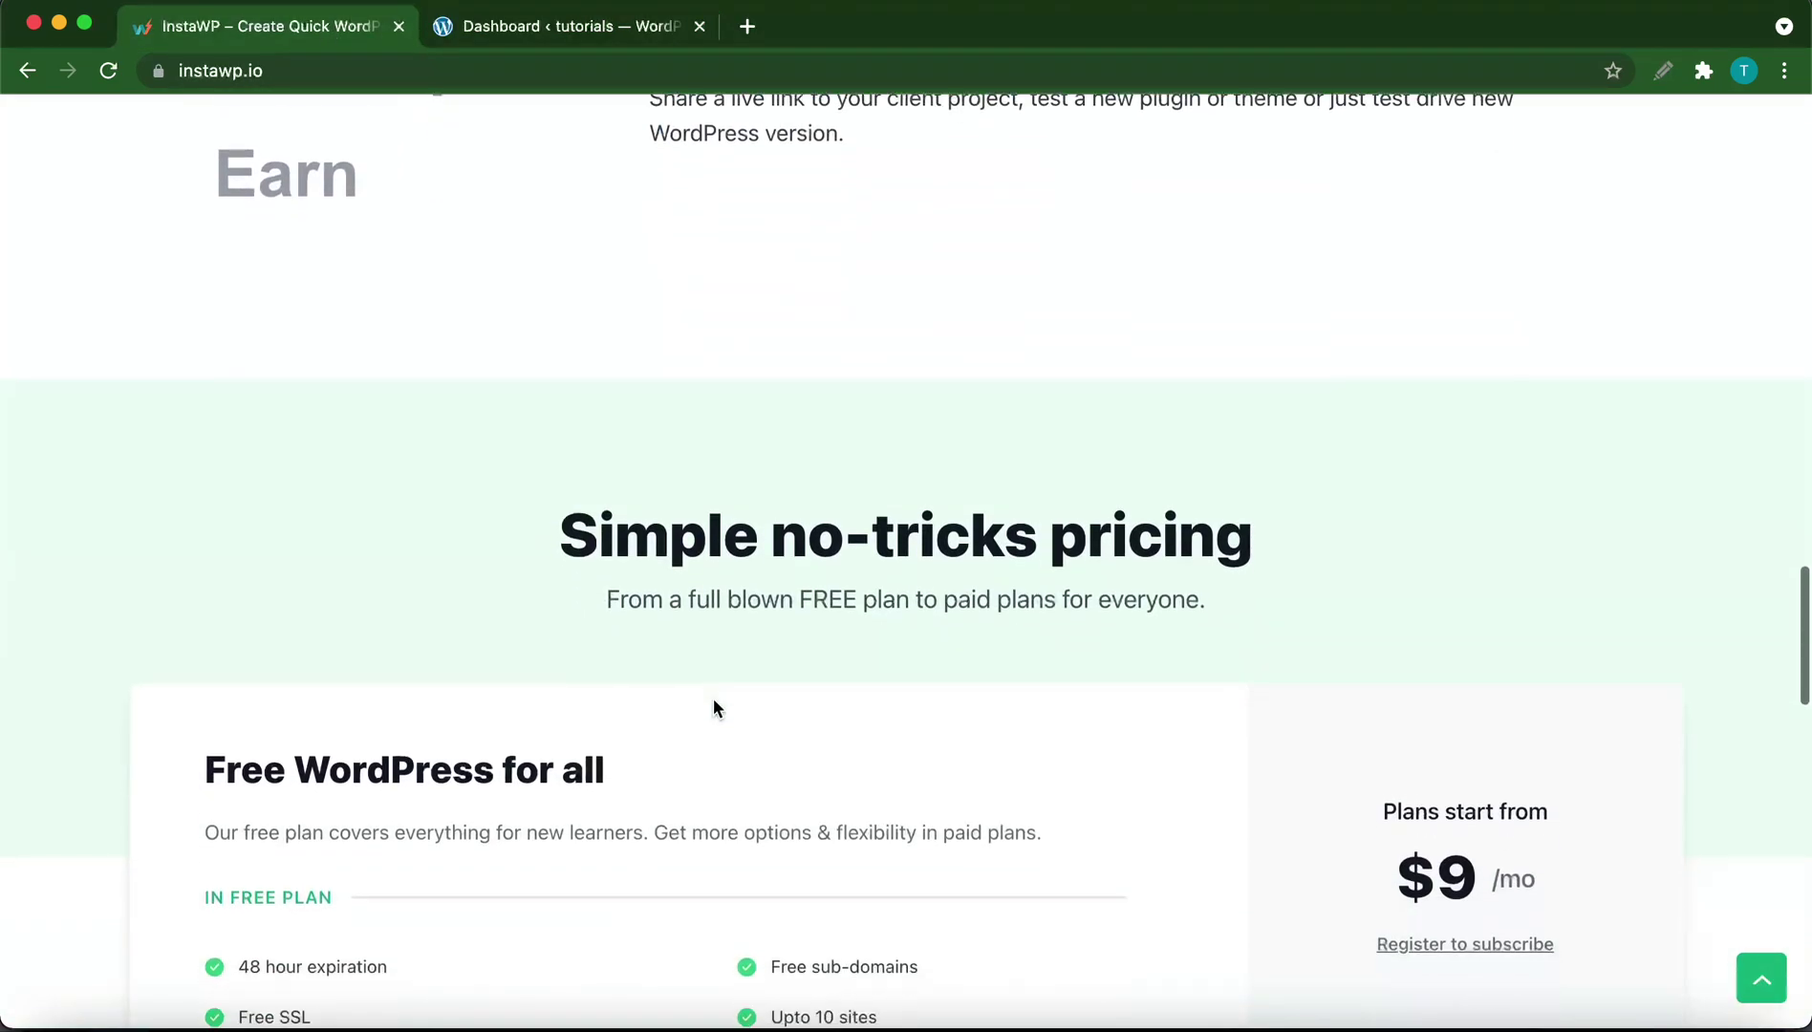
scroll(712, 701, down, 8)
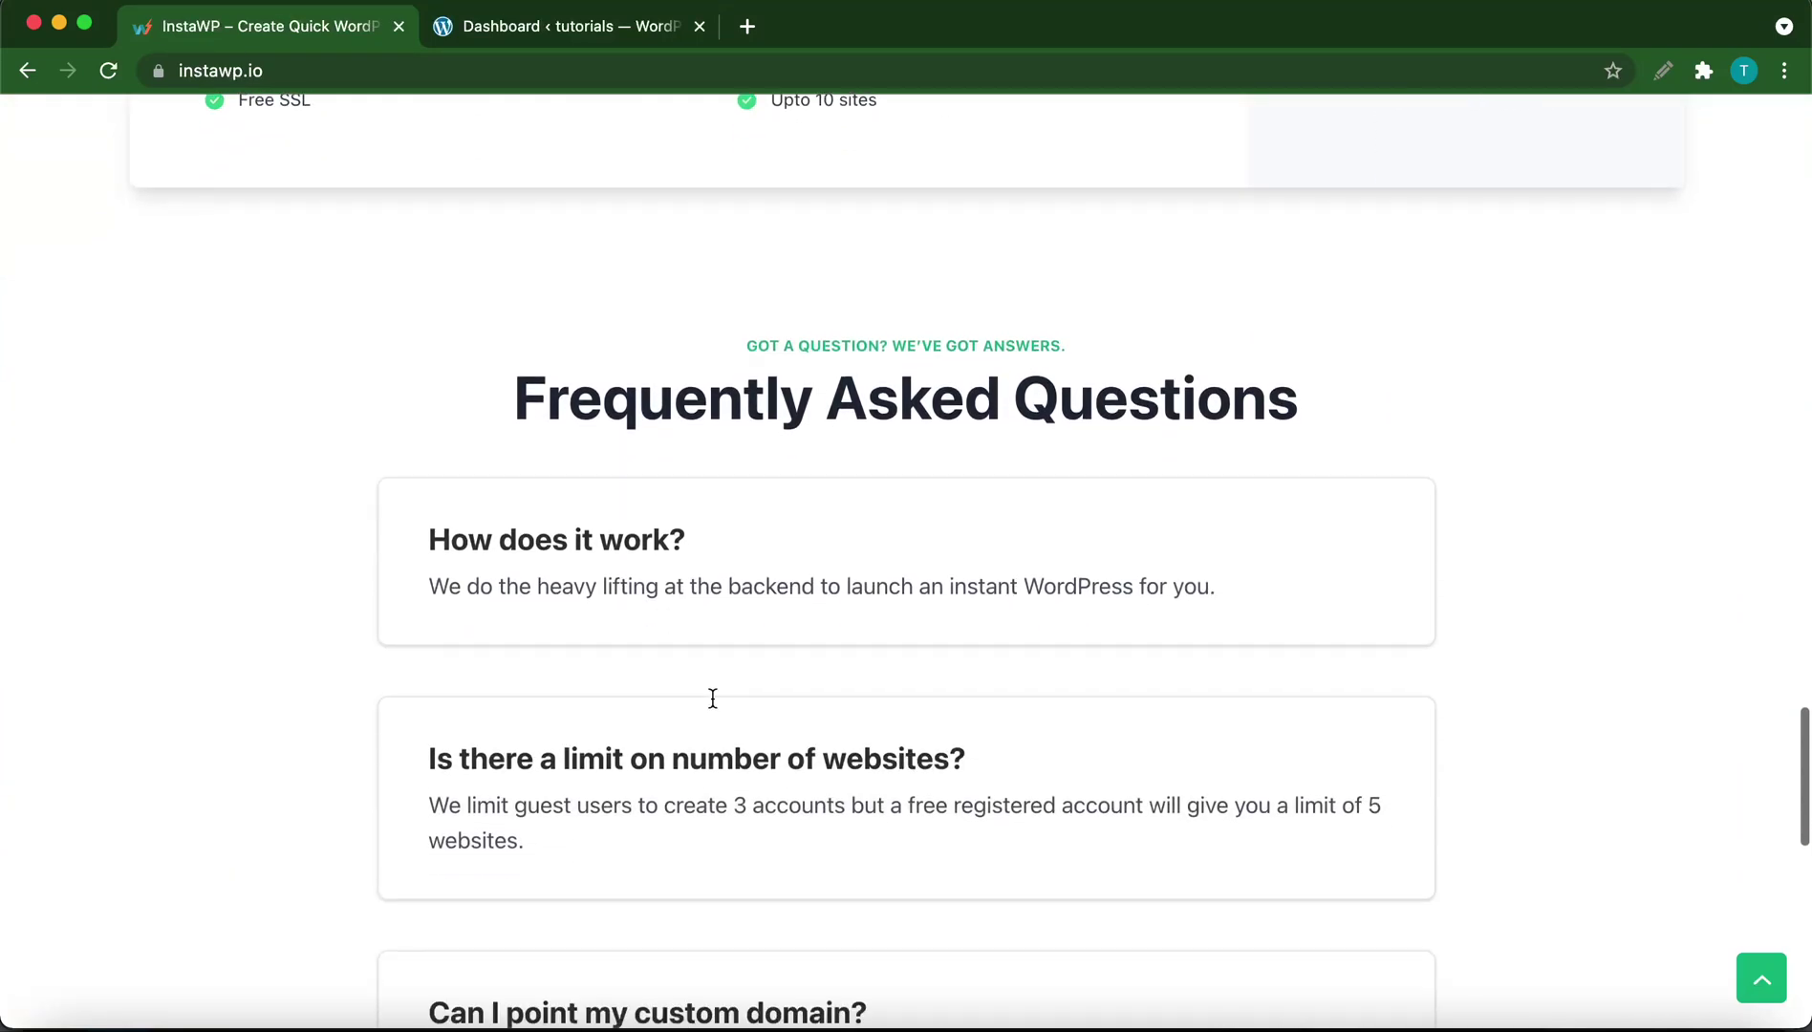
scroll(712, 699, down, 3)
scroll(712, 699, up, 15)
scroll(712, 703, up, 15)
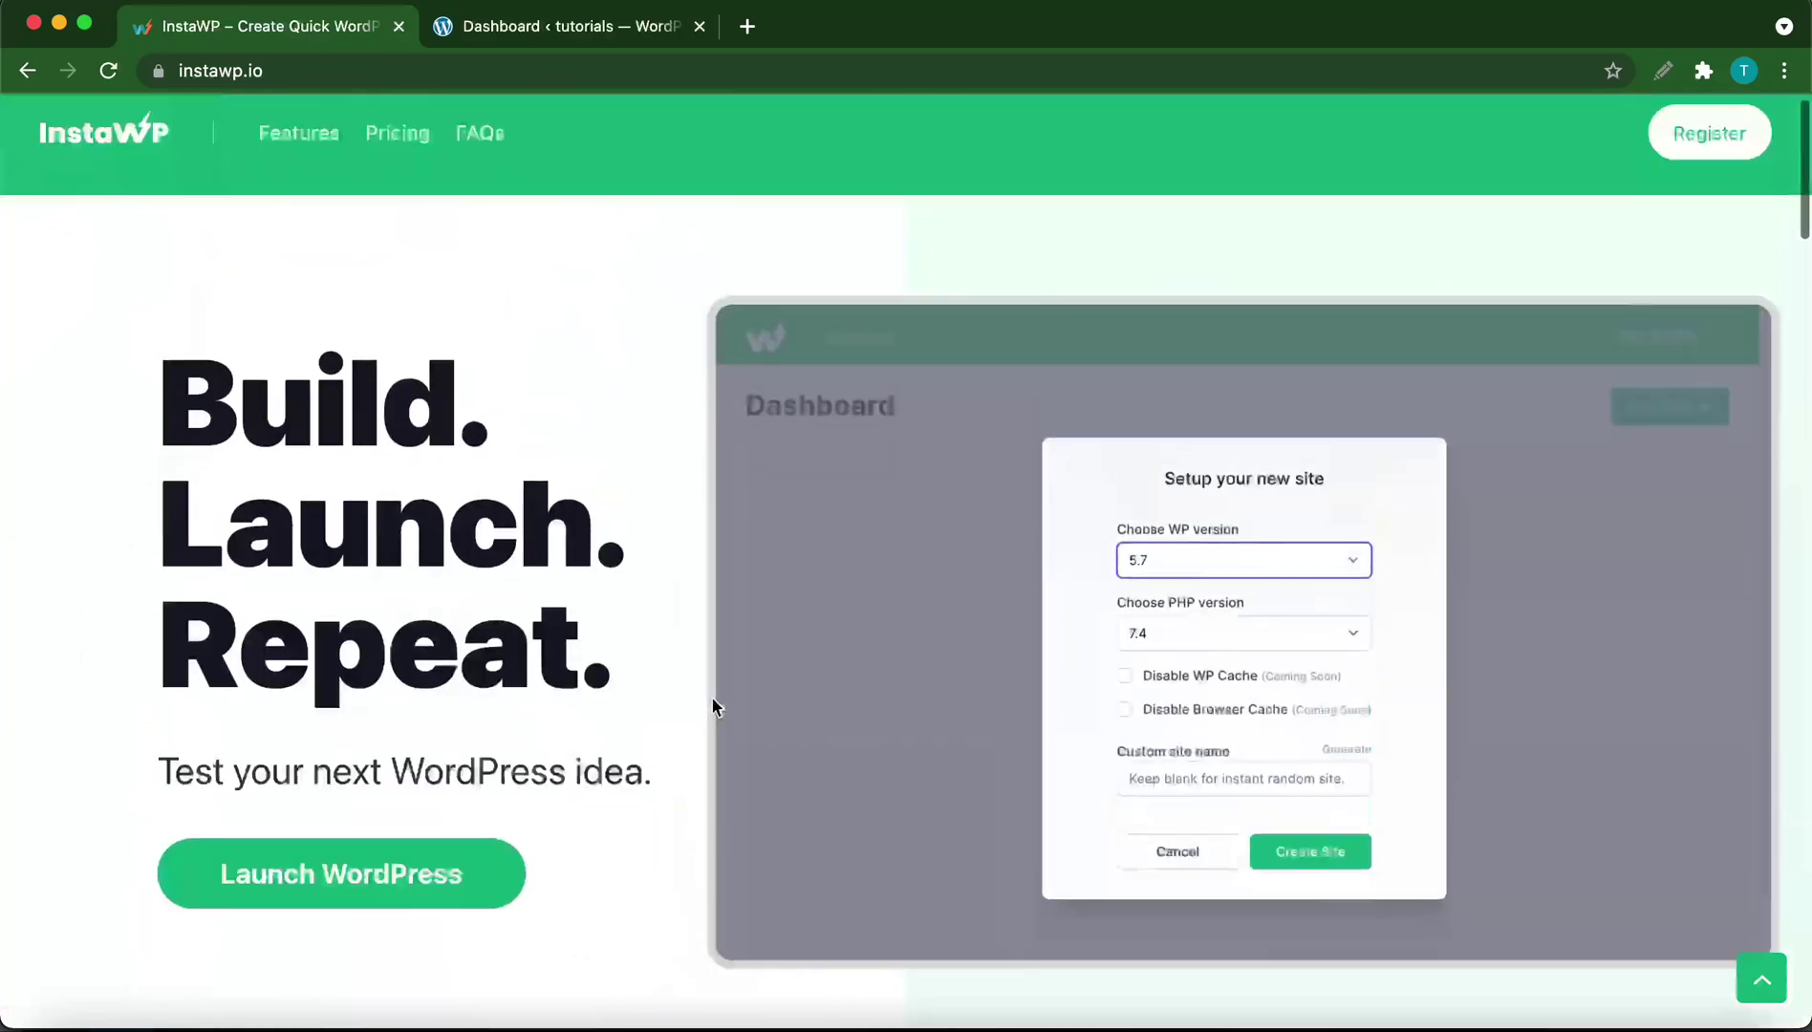
click(578, 26)
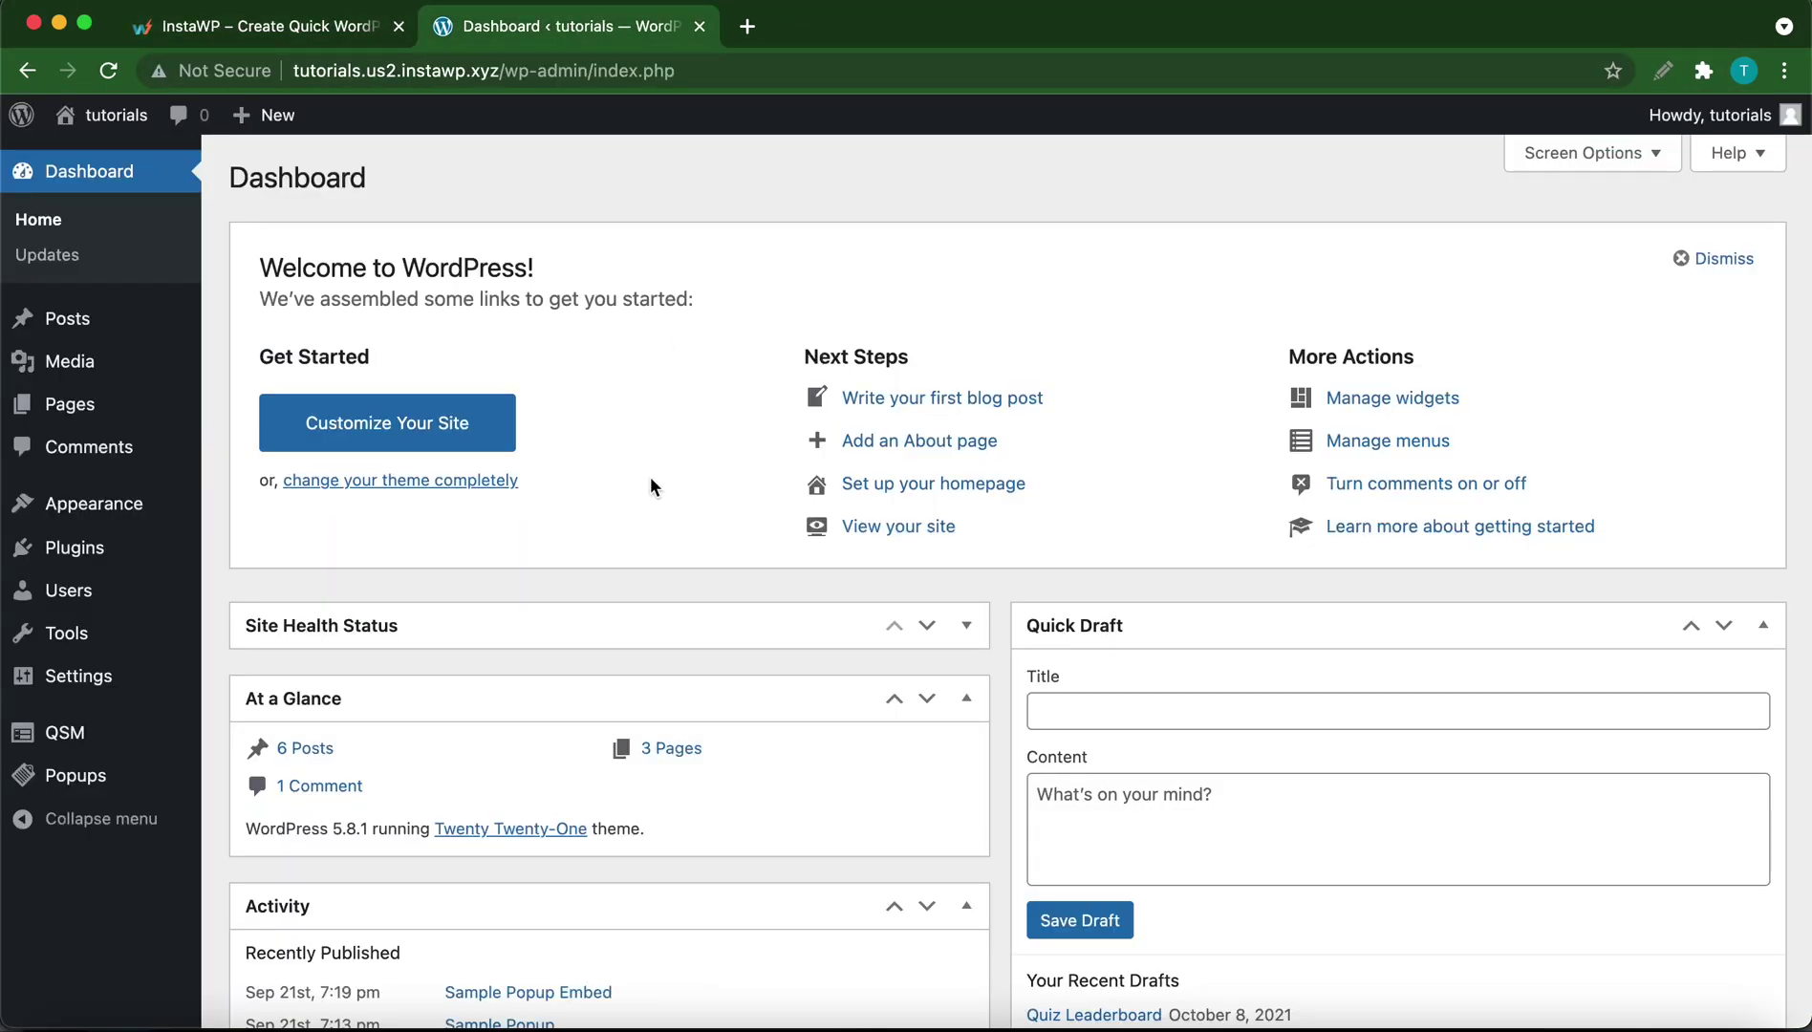
- Open the Quiz And Survey Master dashboard from the admin sidebar
click(67, 733)
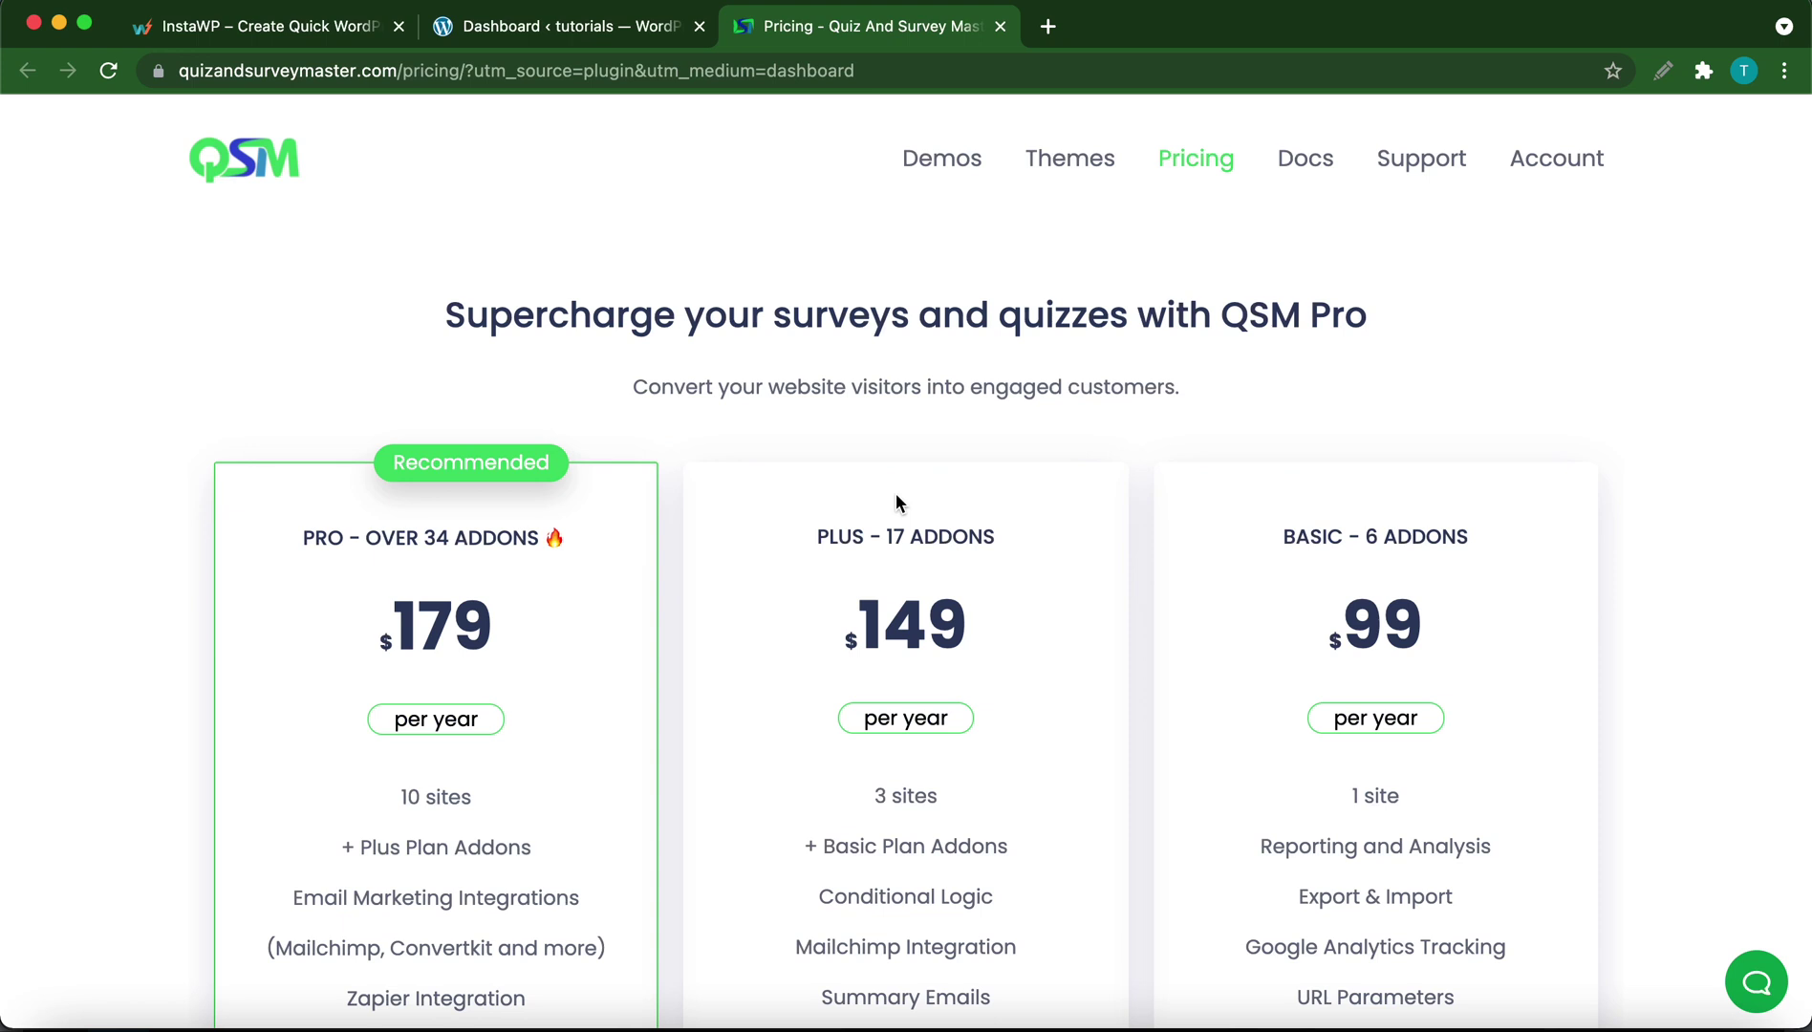
- Scroll the QSM pricing page down to the individual addons grid showing Leaderboards
scroll(1166, 718, down, 10)
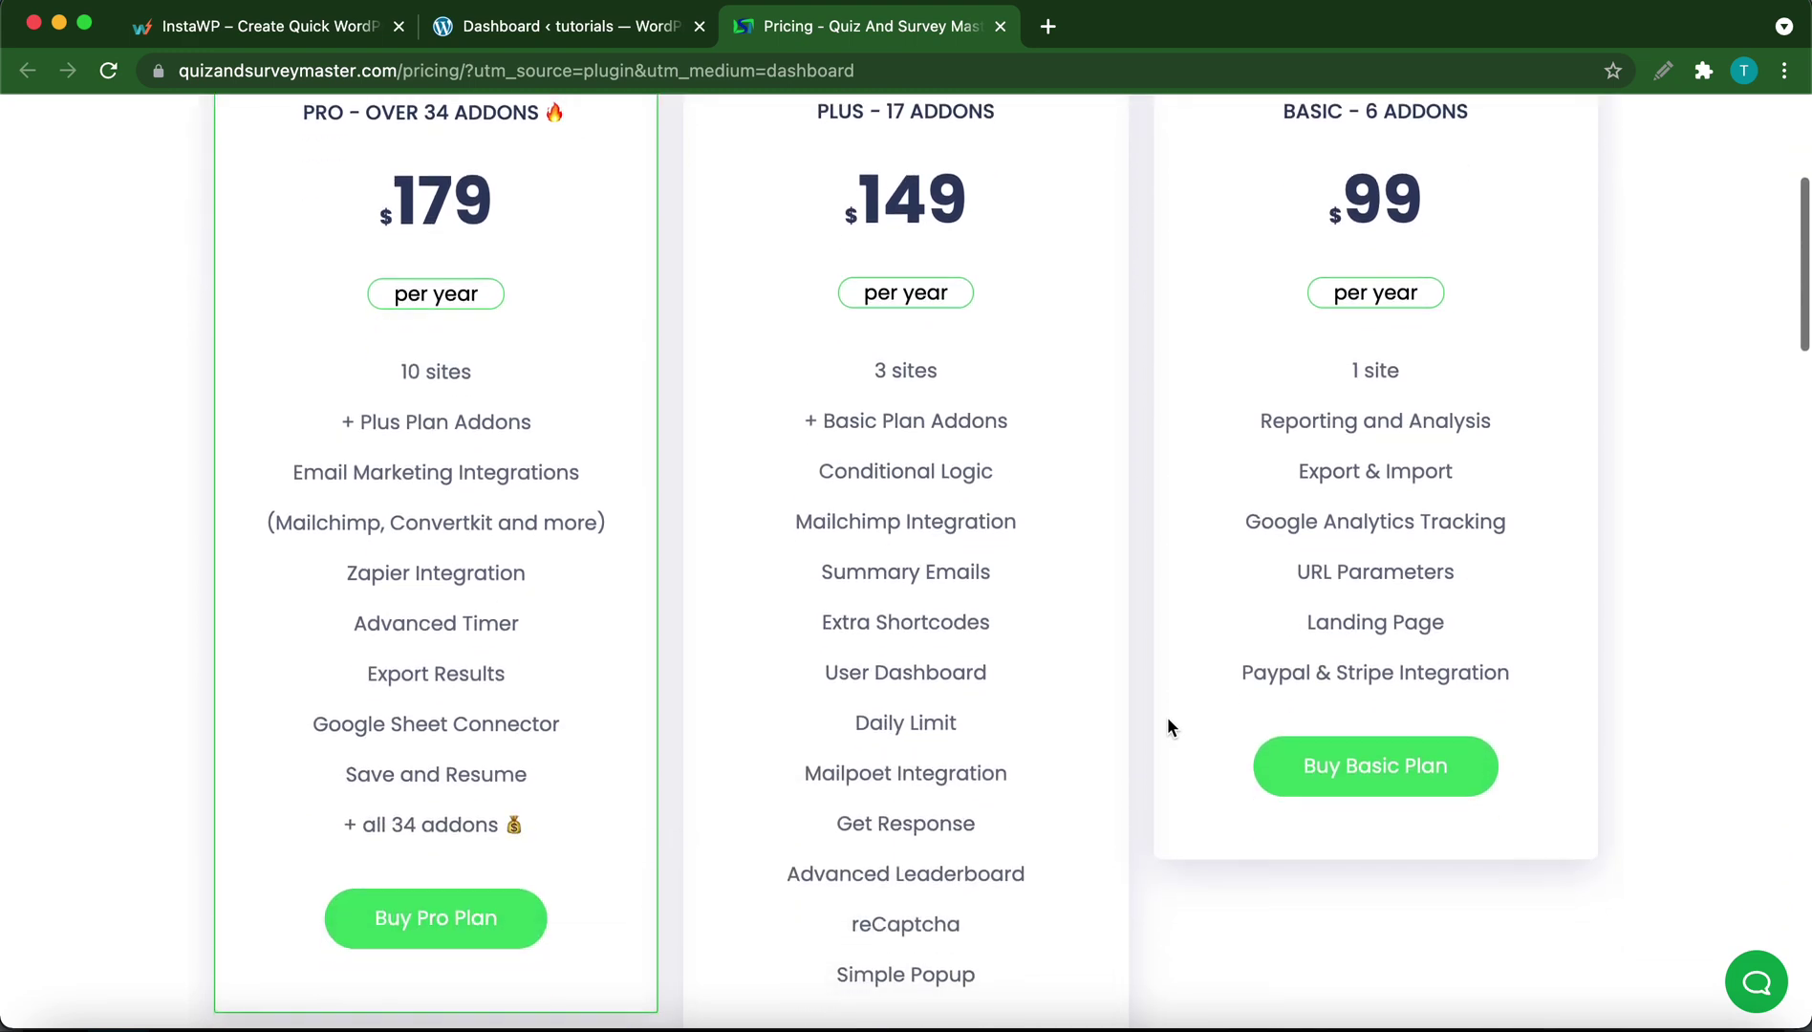
scroll(1166, 721, down, 7)
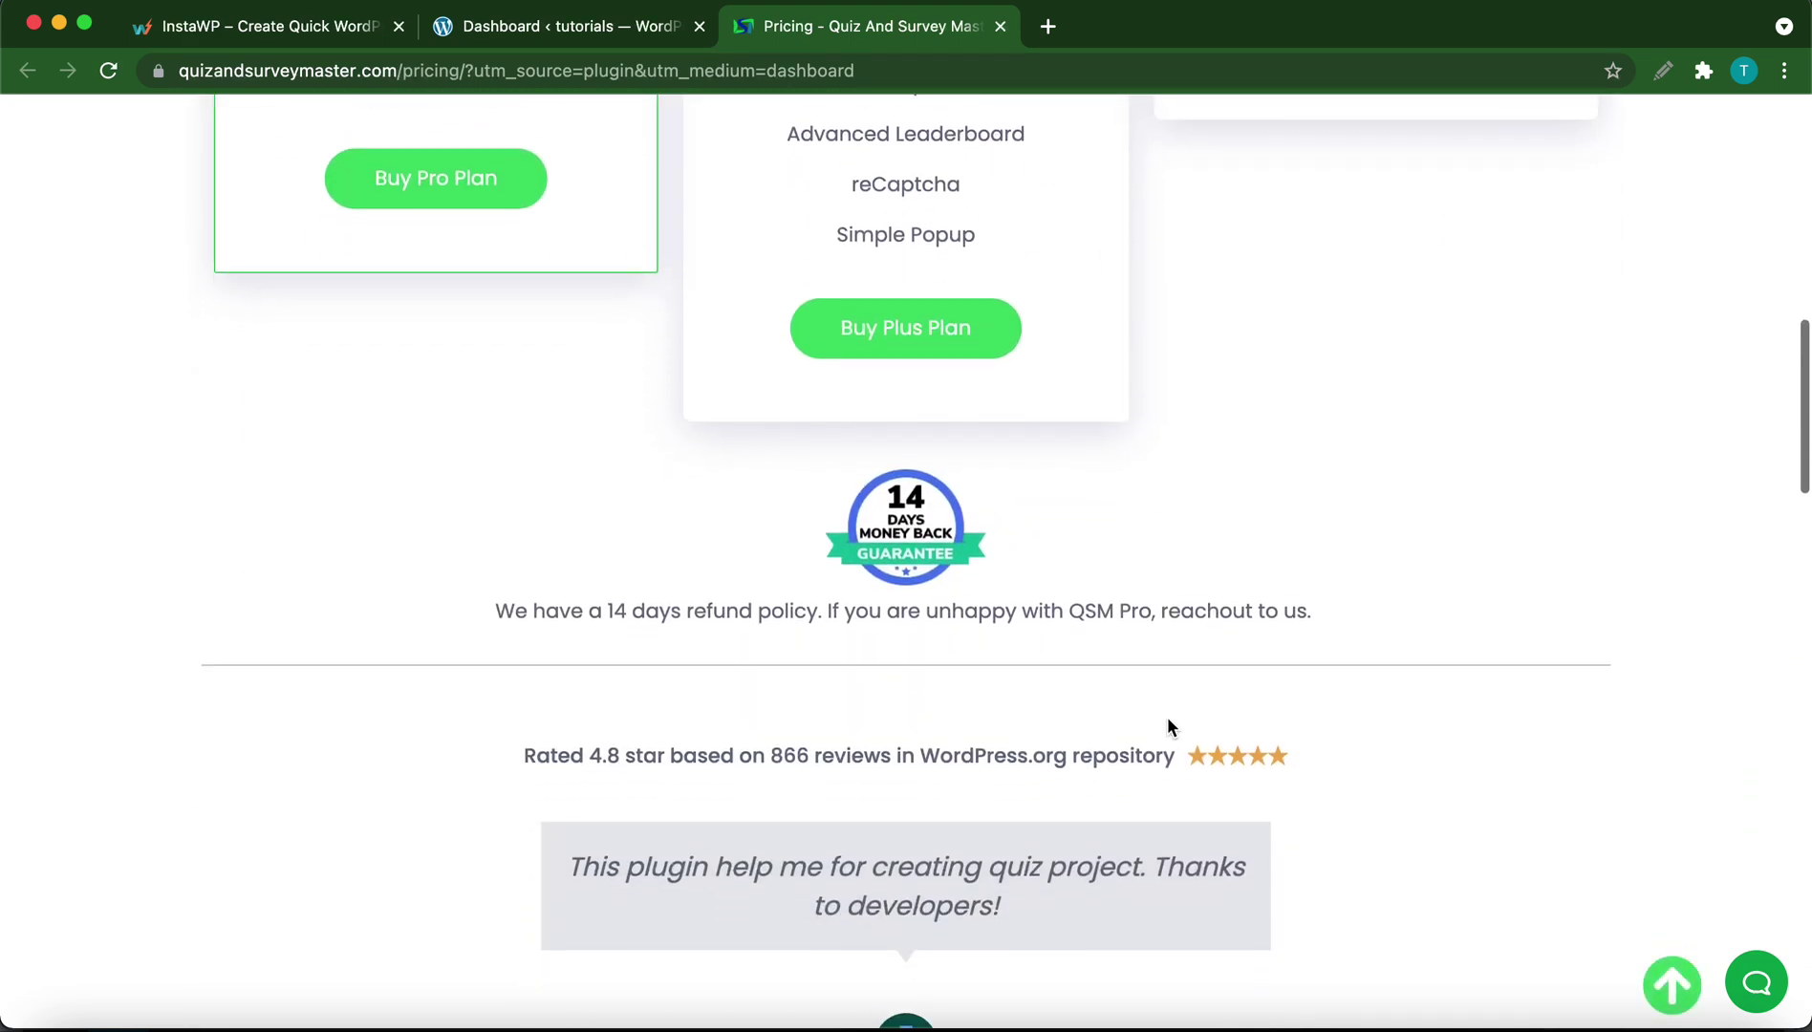
scroll(1167, 719, down, 2)
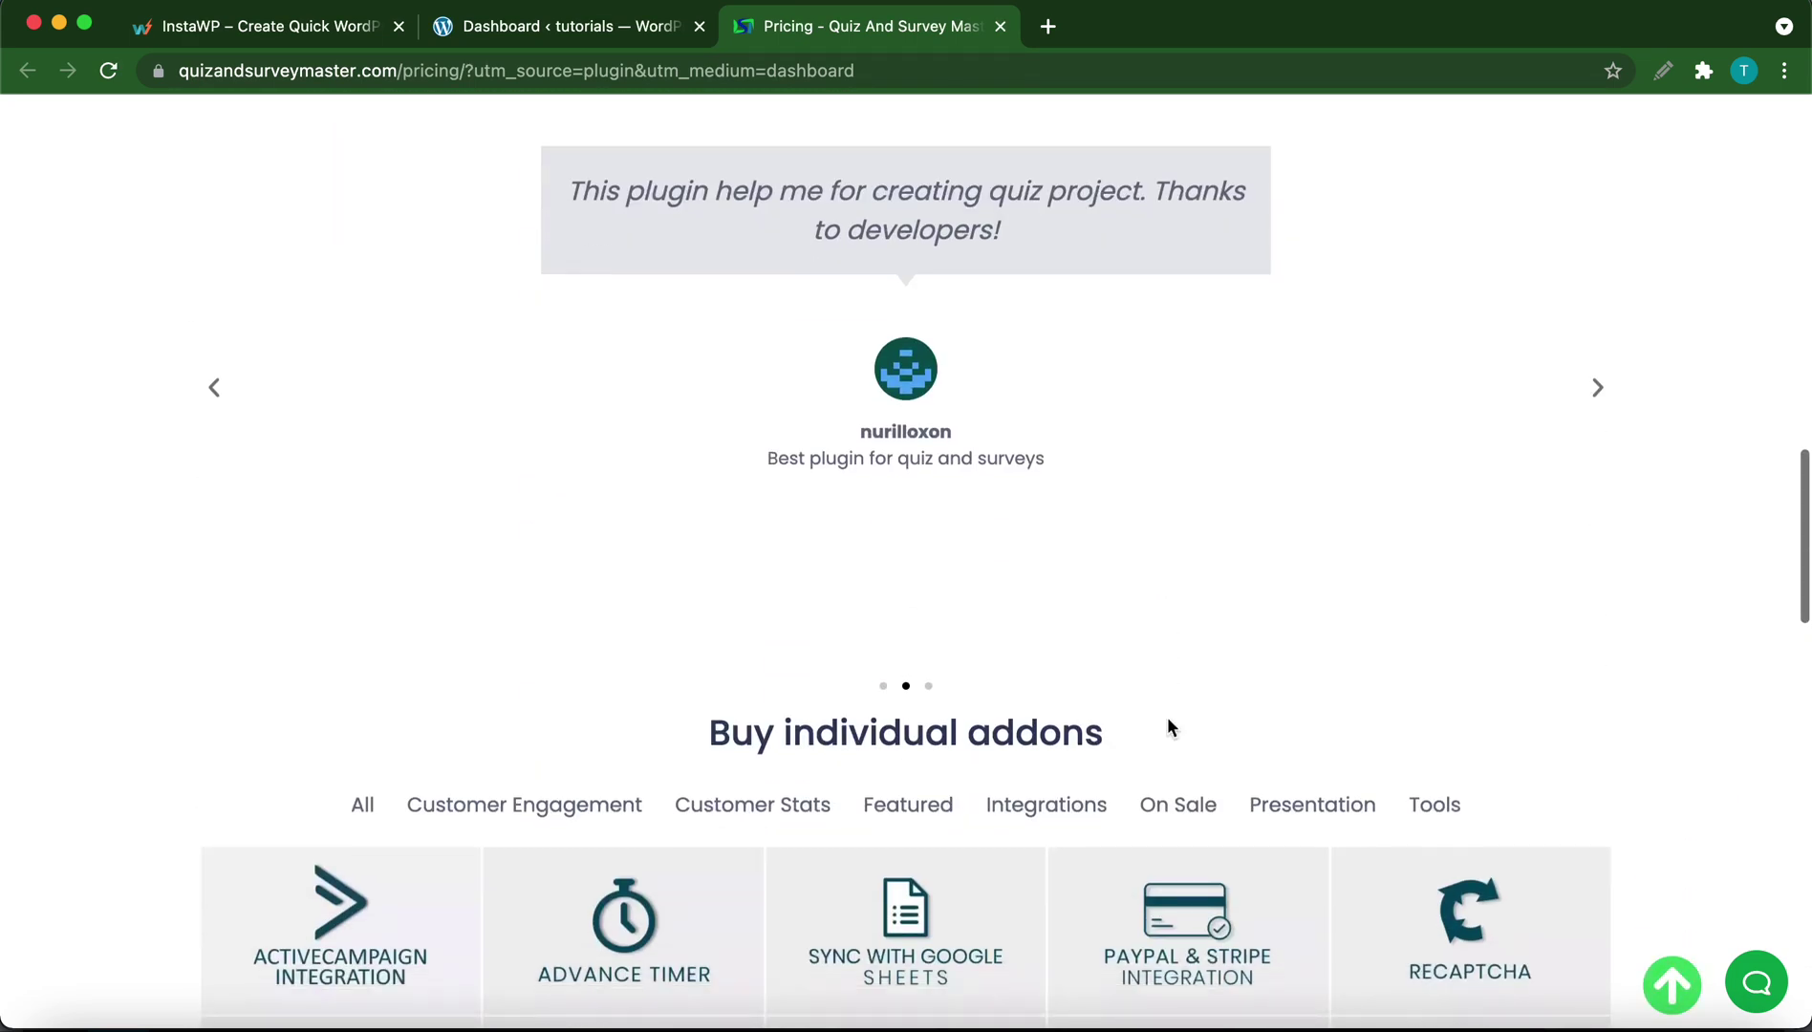
scroll(1167, 719, down, 4)
scroll(1170, 729, down, 2)
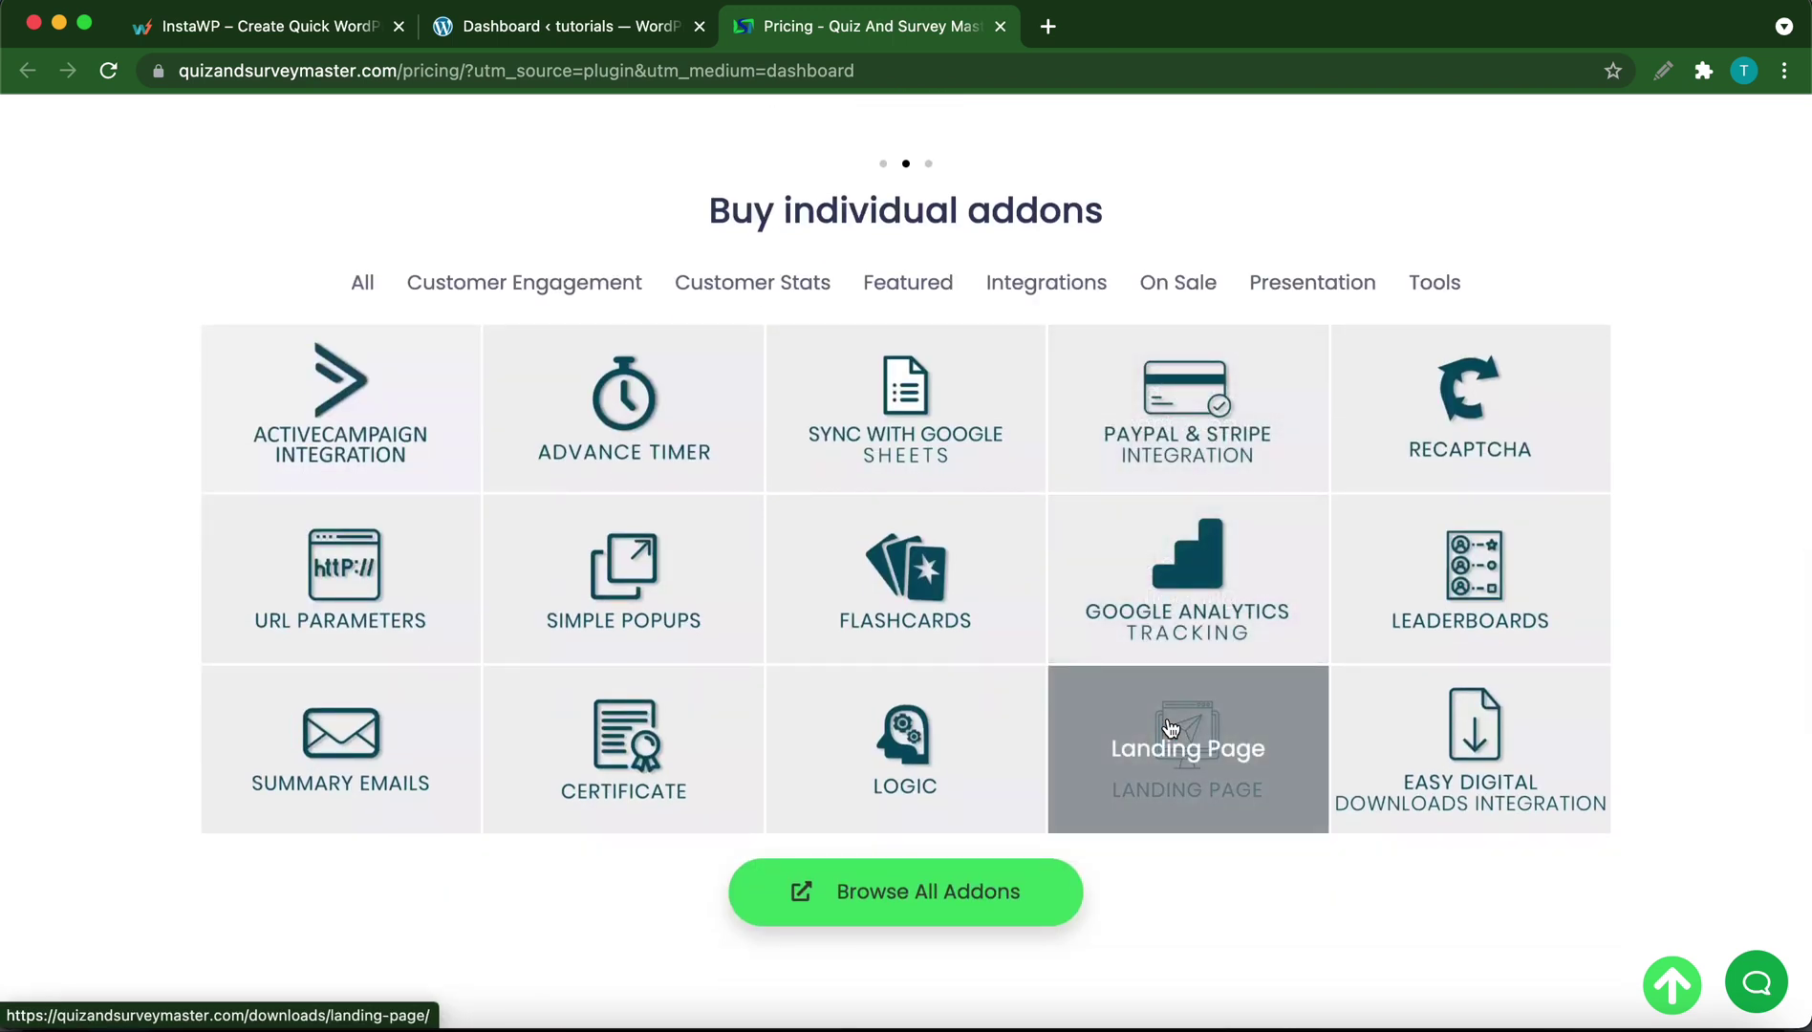
- Add the free Leaderboards addon to the cart and review the $0.00 checkout page
click(1429, 587)
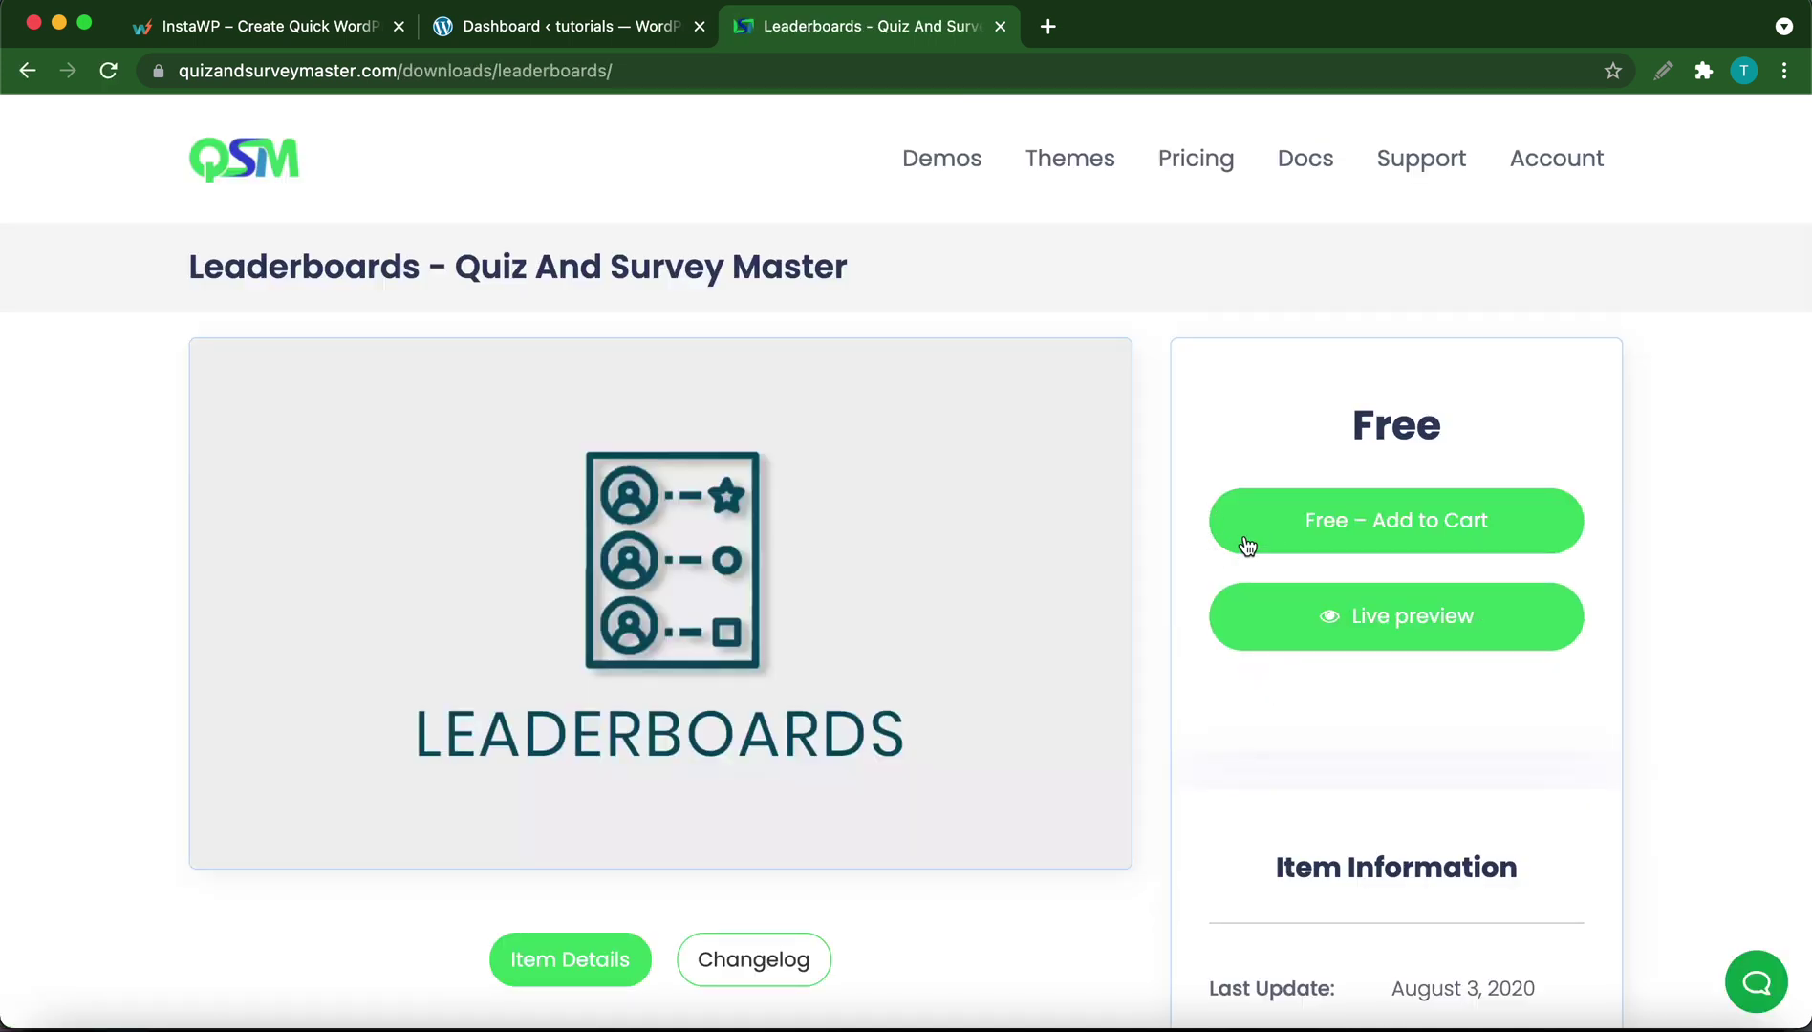
click(1336, 522)
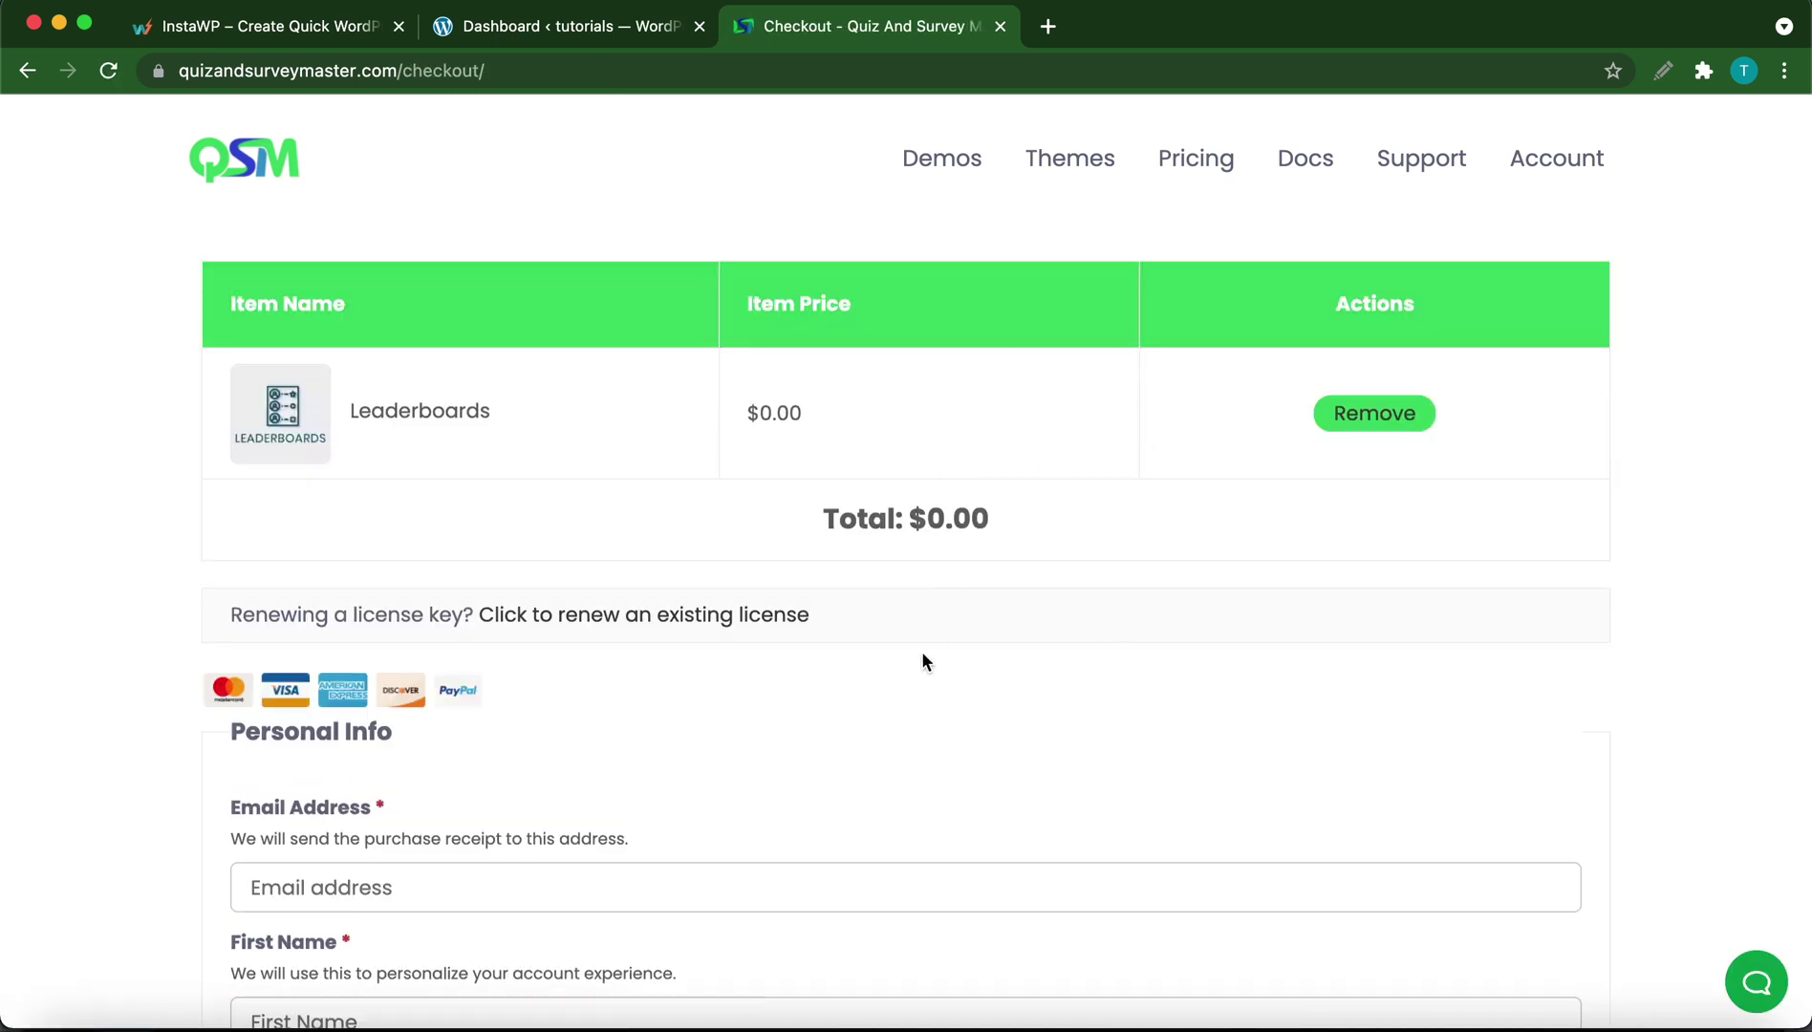
scroll(872, 691, down, 5)
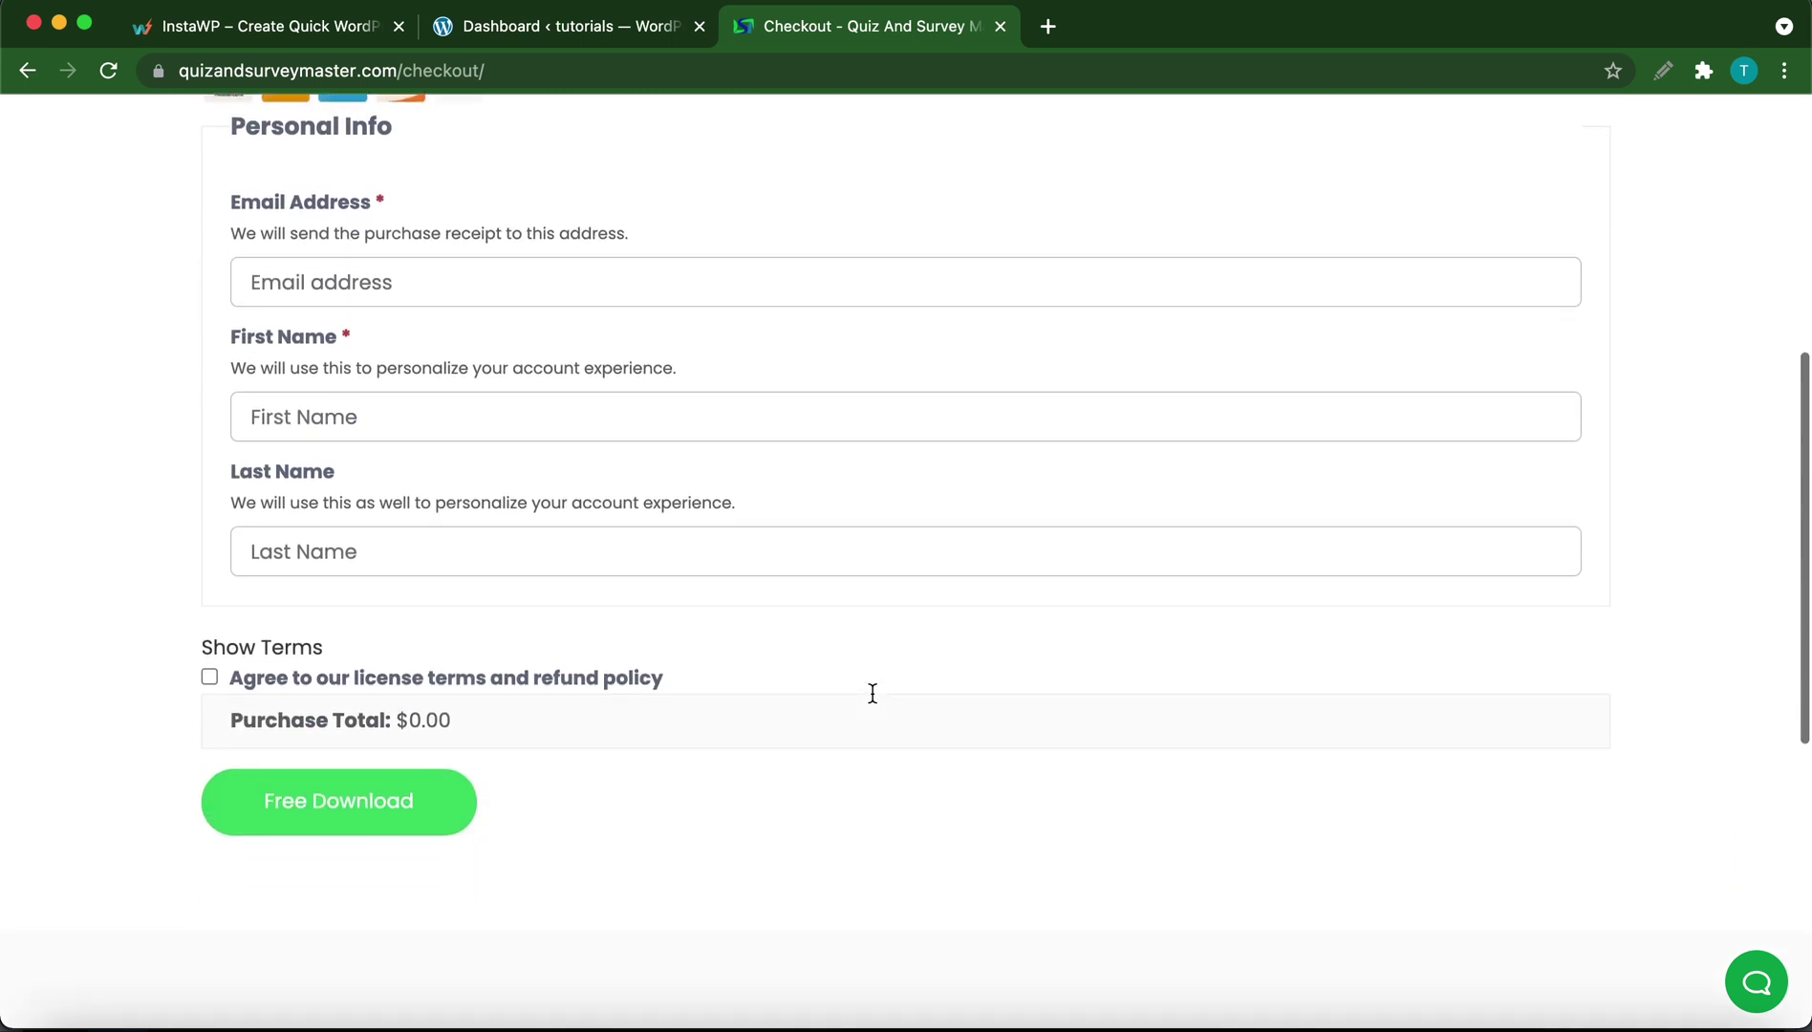
scroll(871, 692, up, 5)
scroll(872, 702, up, 2)
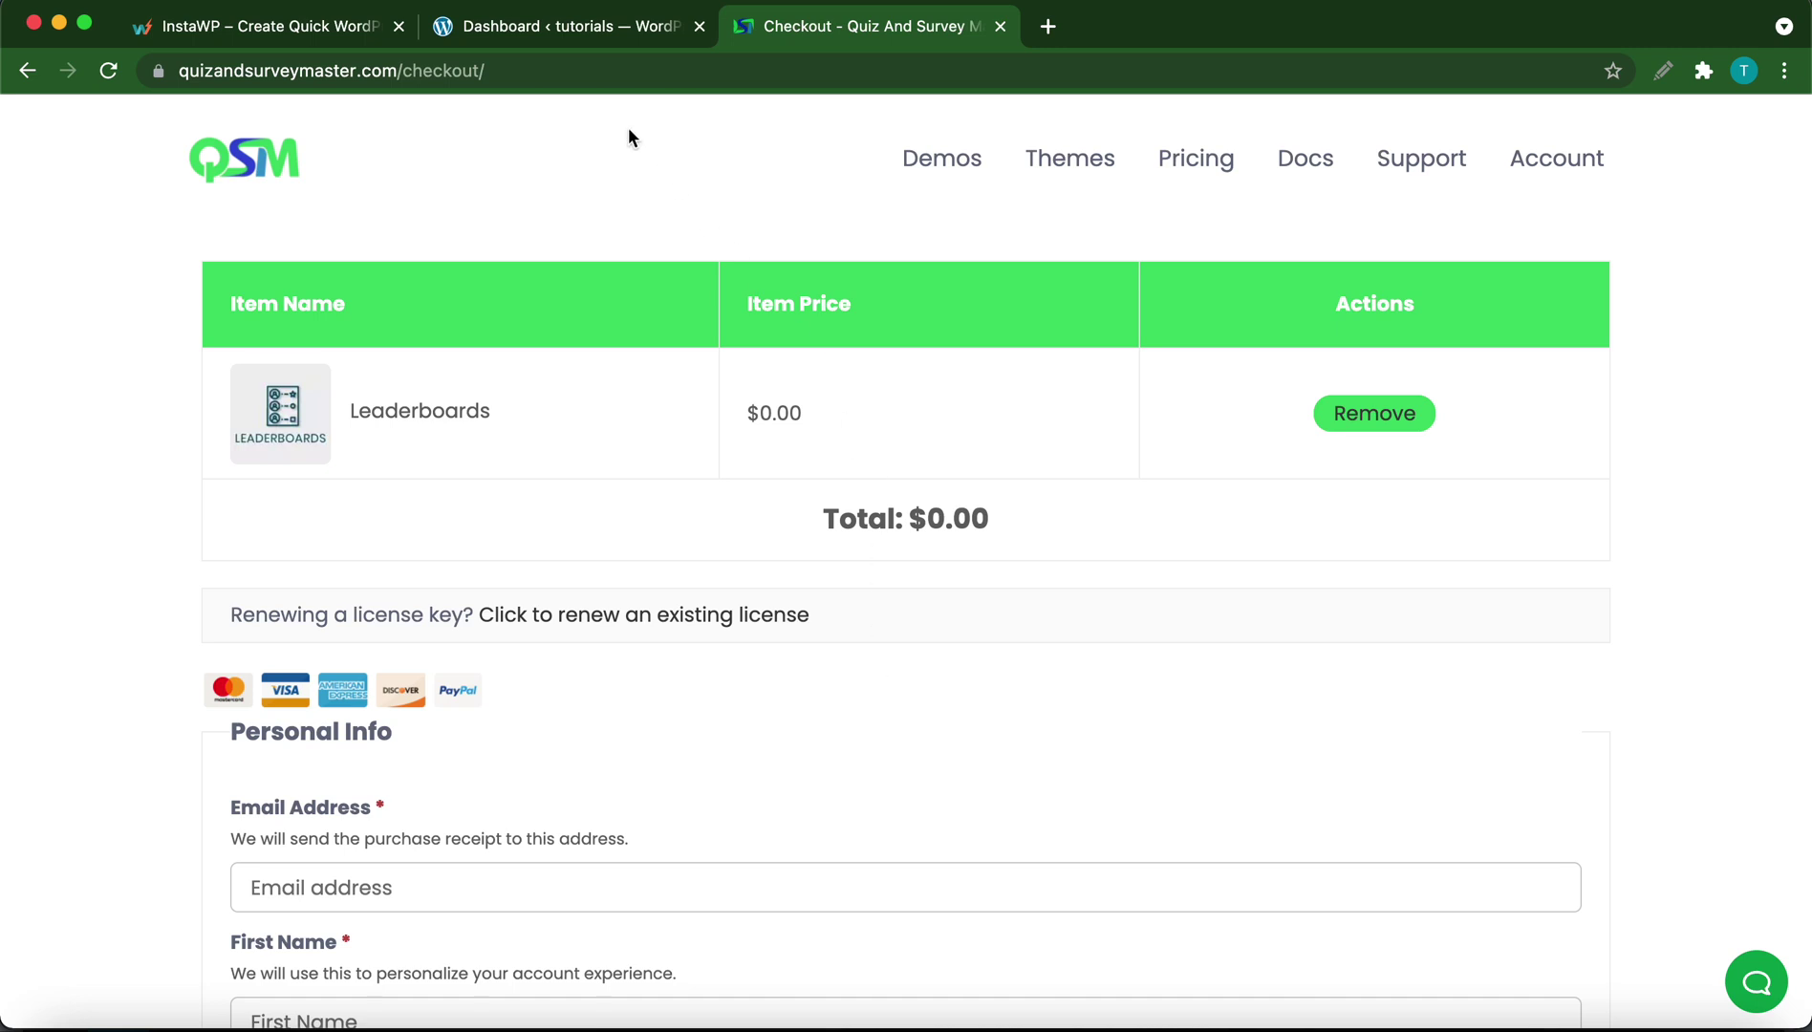
- Go to Plugins > Add New > Upload Plugin on the WordPress site
click(556, 31)
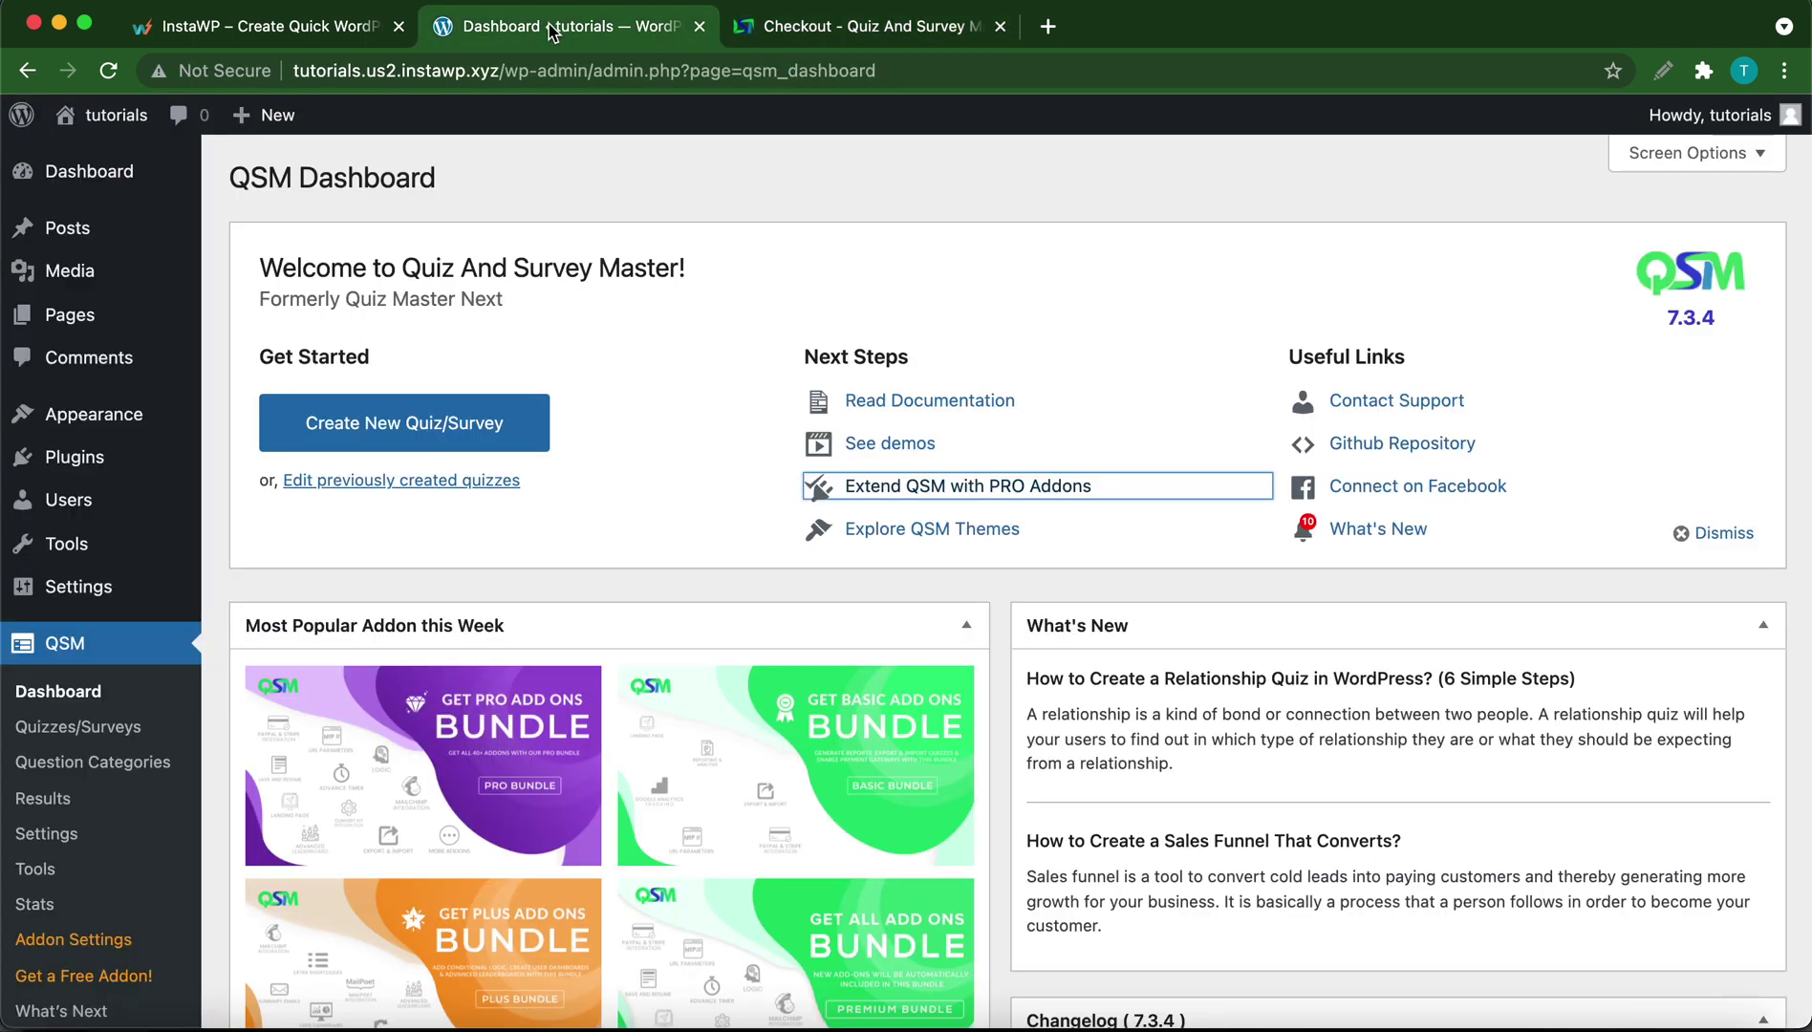
click(584, 593)
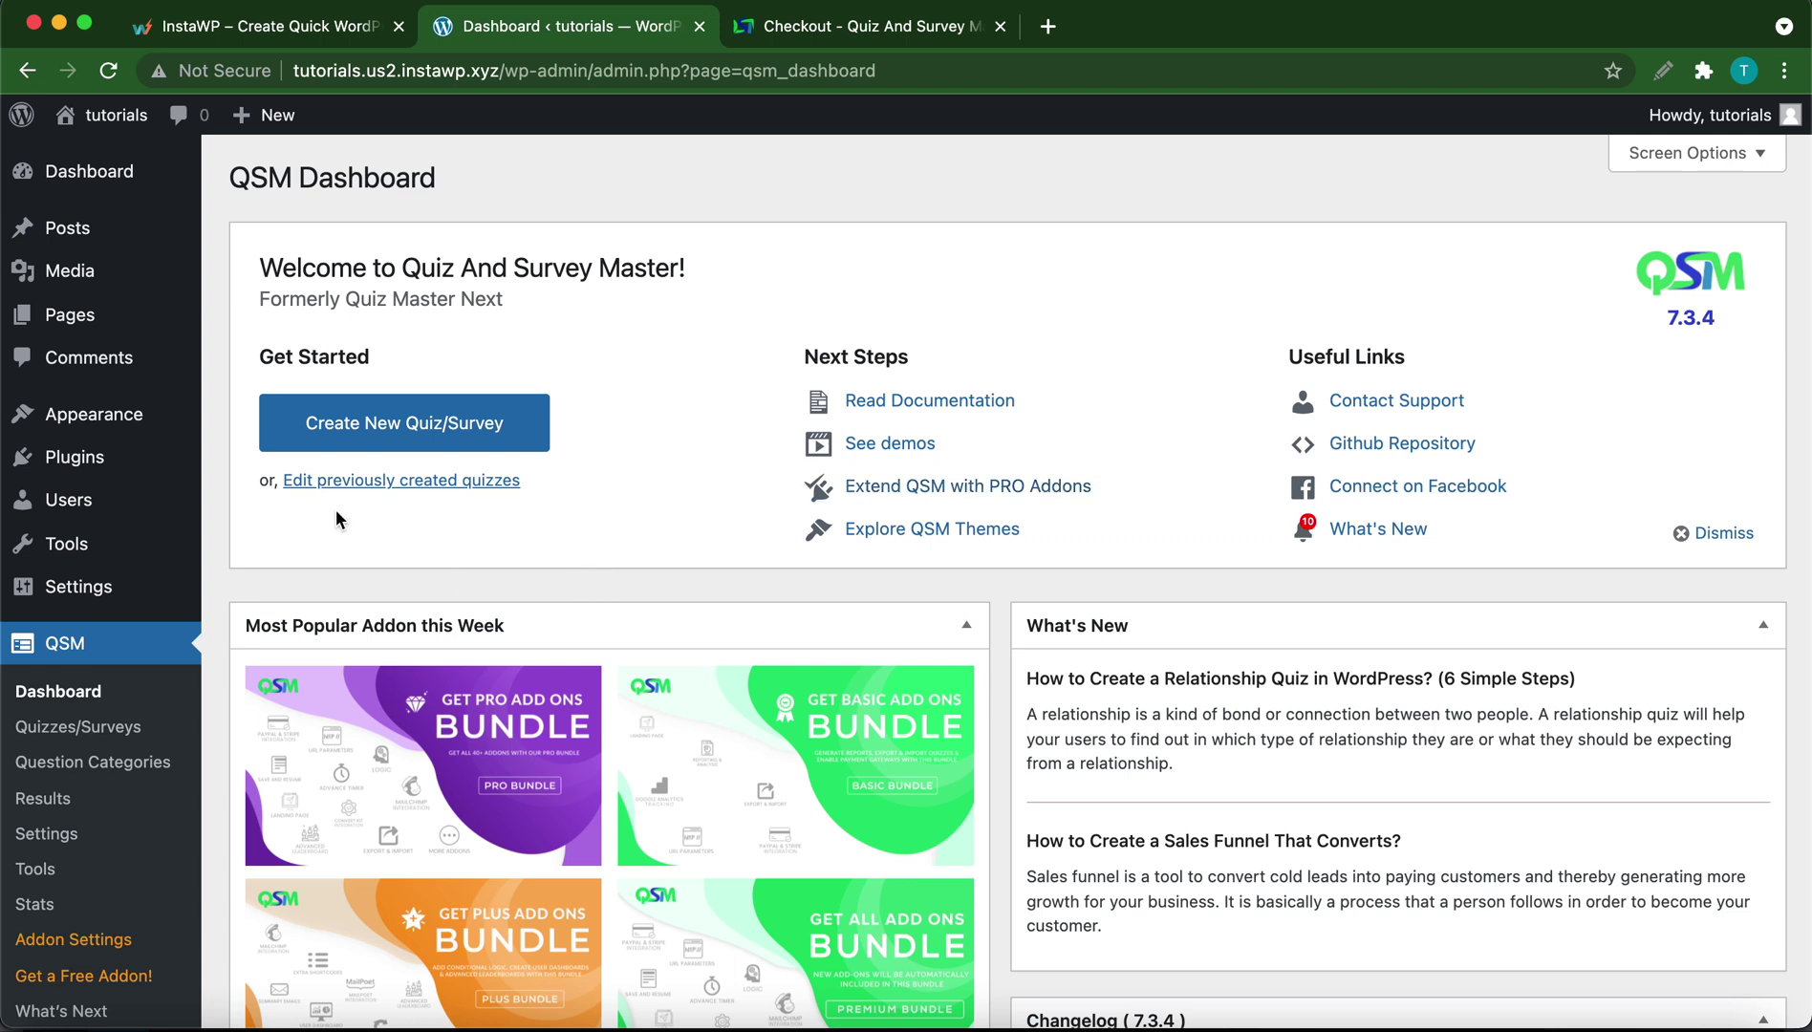
mouse_move(96, 463)
click(252, 496)
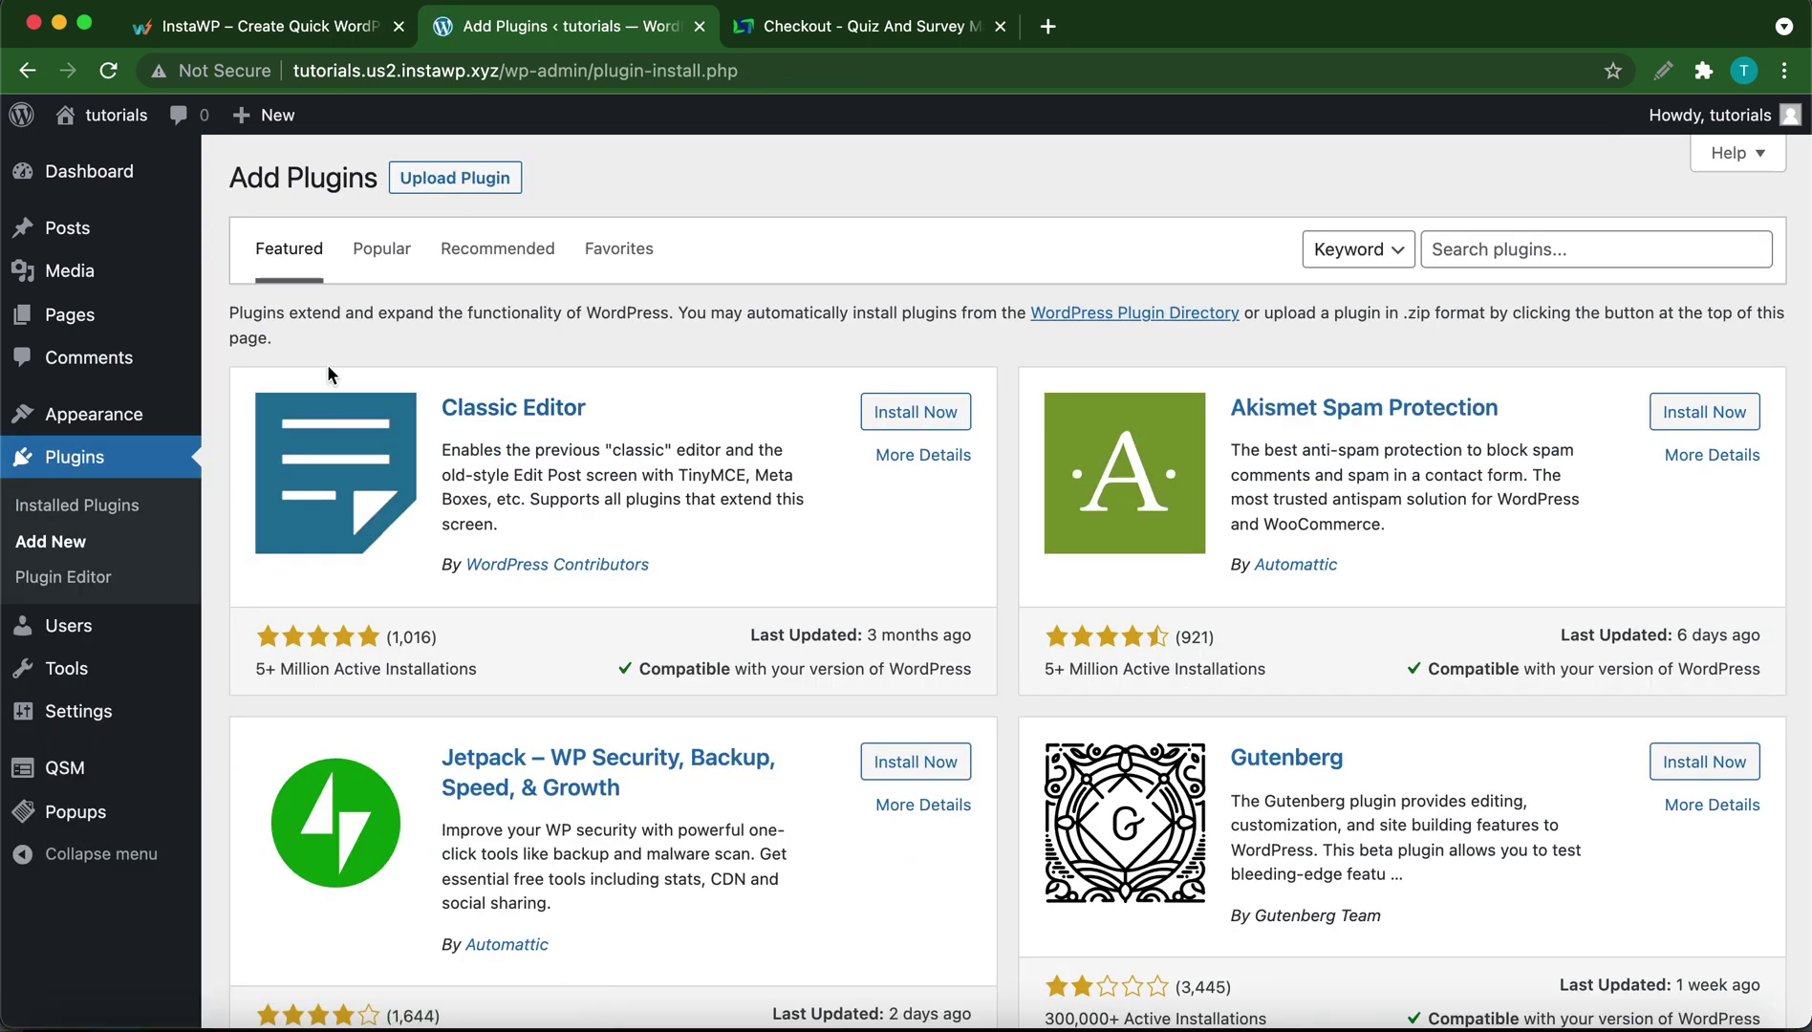
click(448, 191)
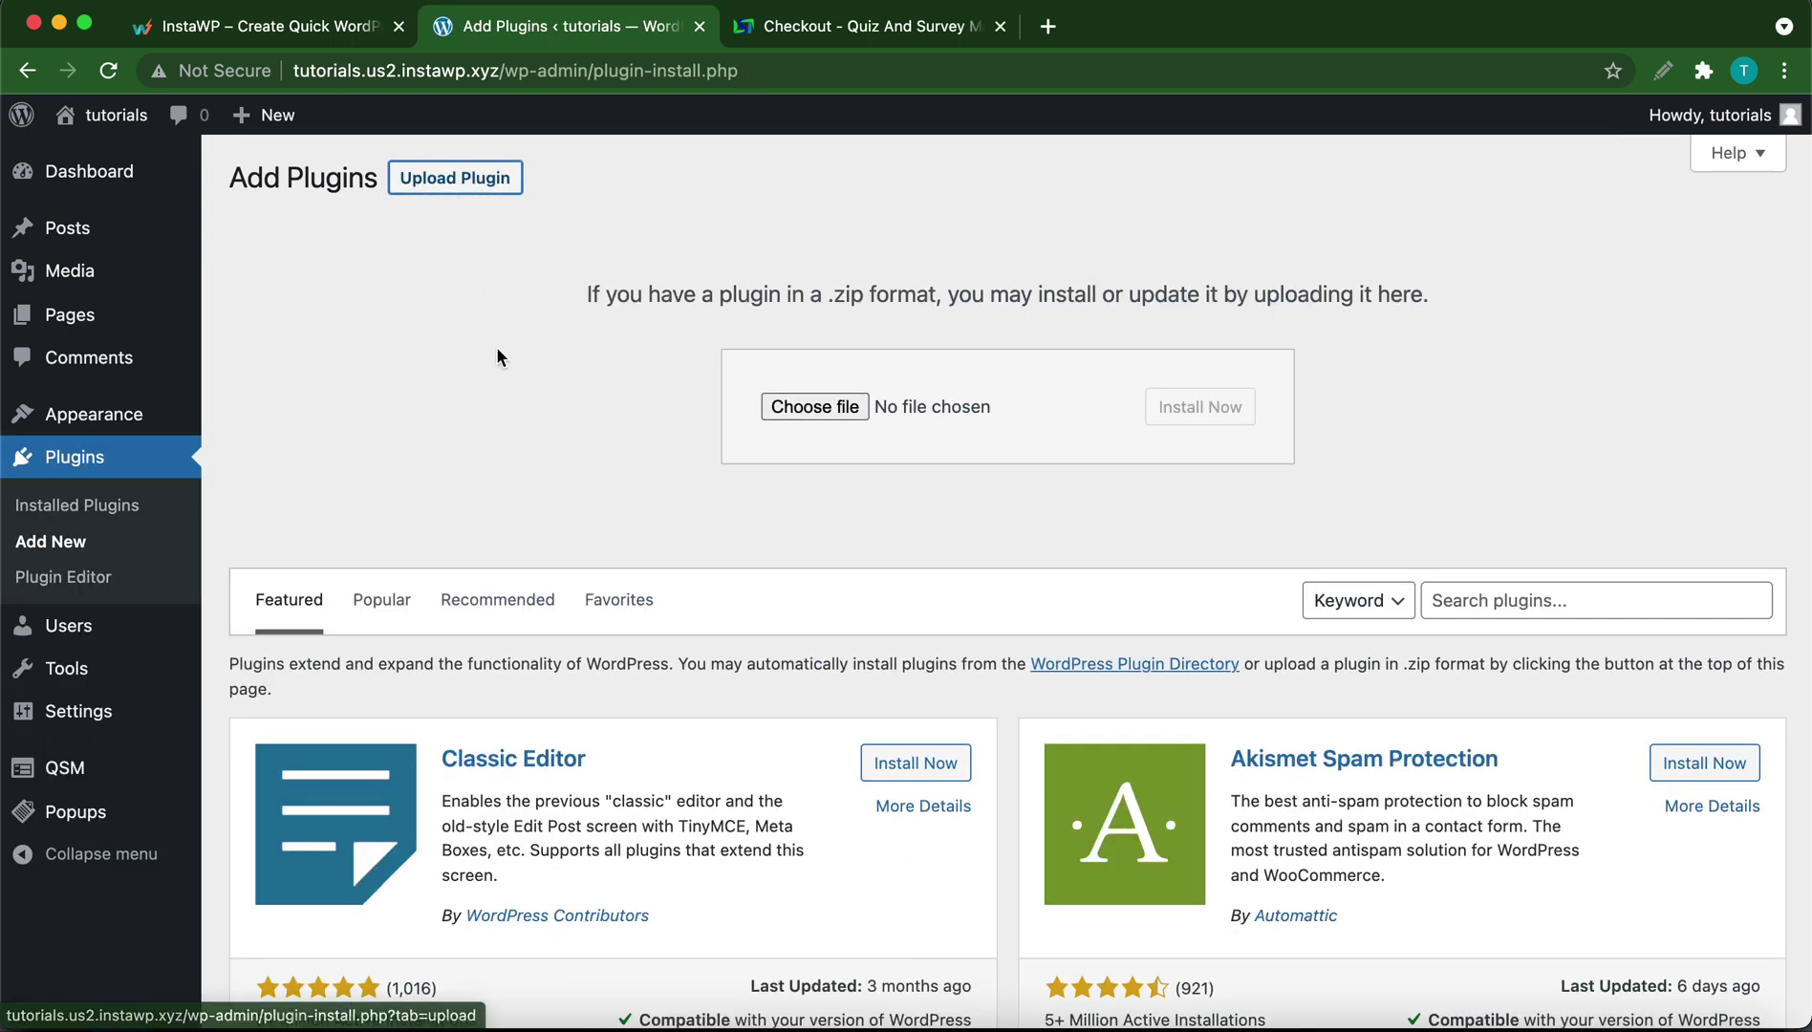
- Drag qsm-leaderboards.zip from the downloads folder onto the plugin upload form
click(53, 1014)
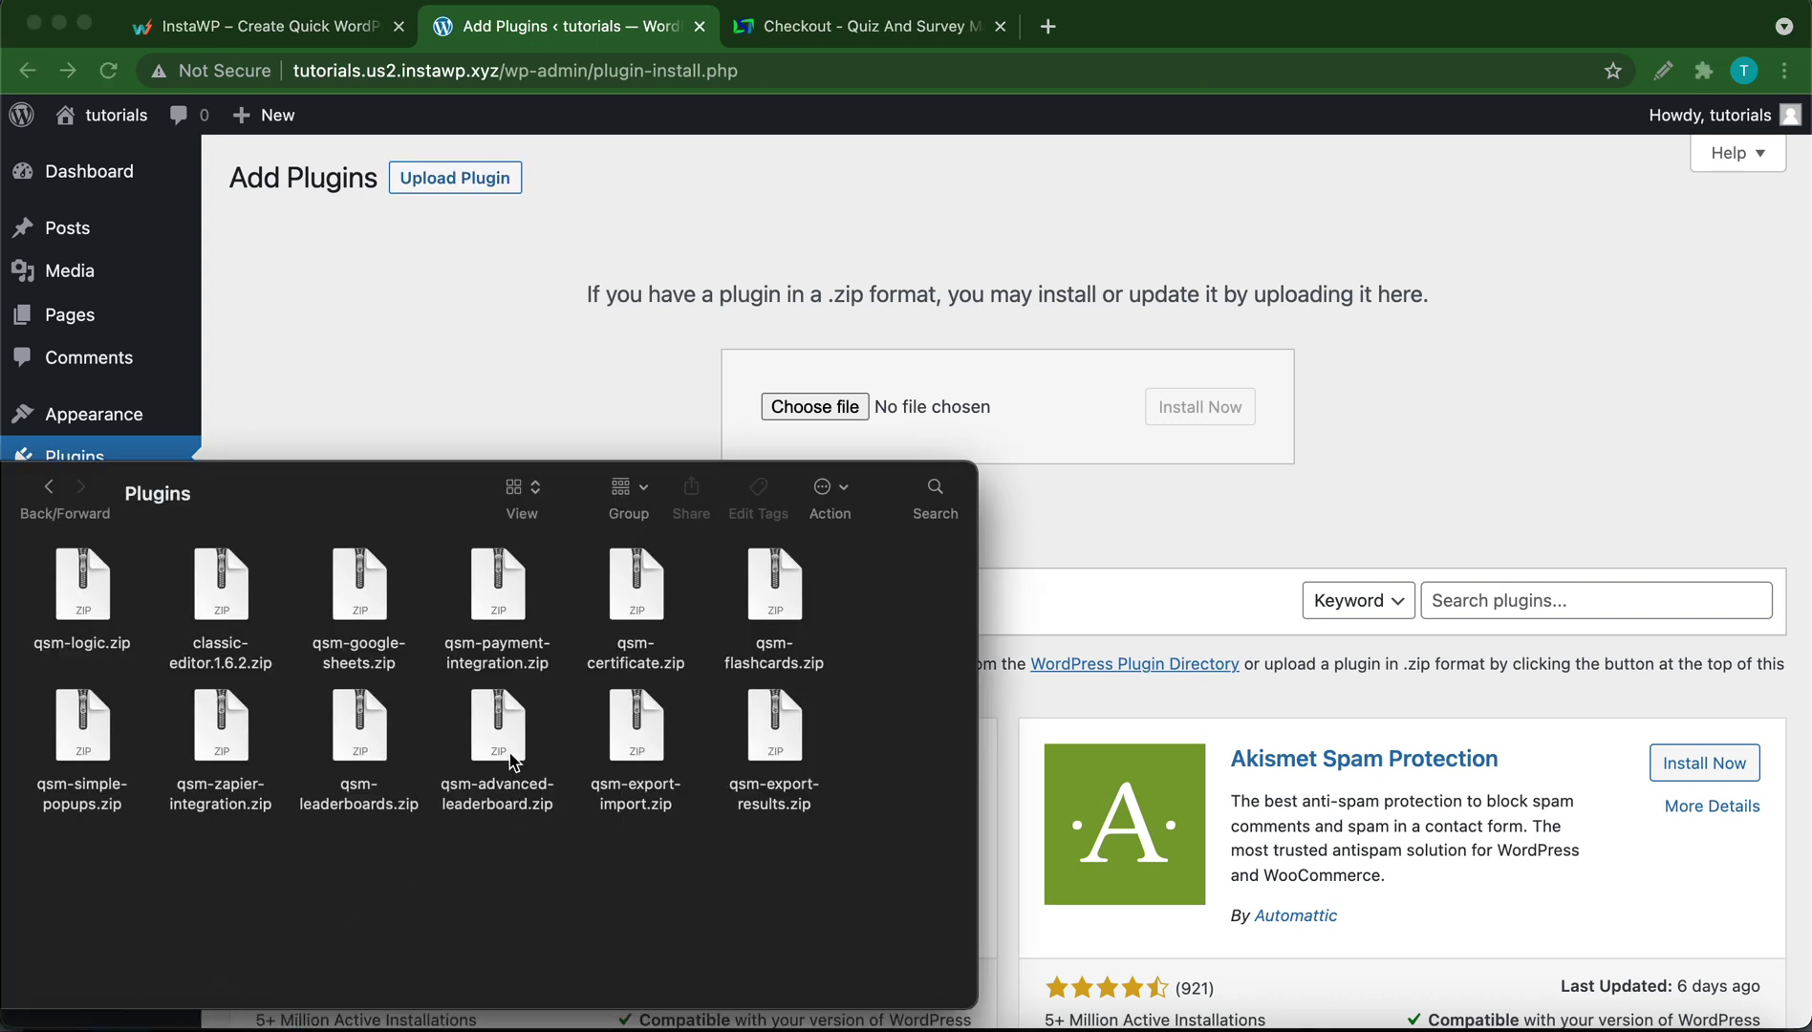
click(368, 747)
drag(368, 747, 843, 411)
- Install the uploaded qsm-leaderboards.zip and activate the QSM - Leaderboards plugin
click(1201, 410)
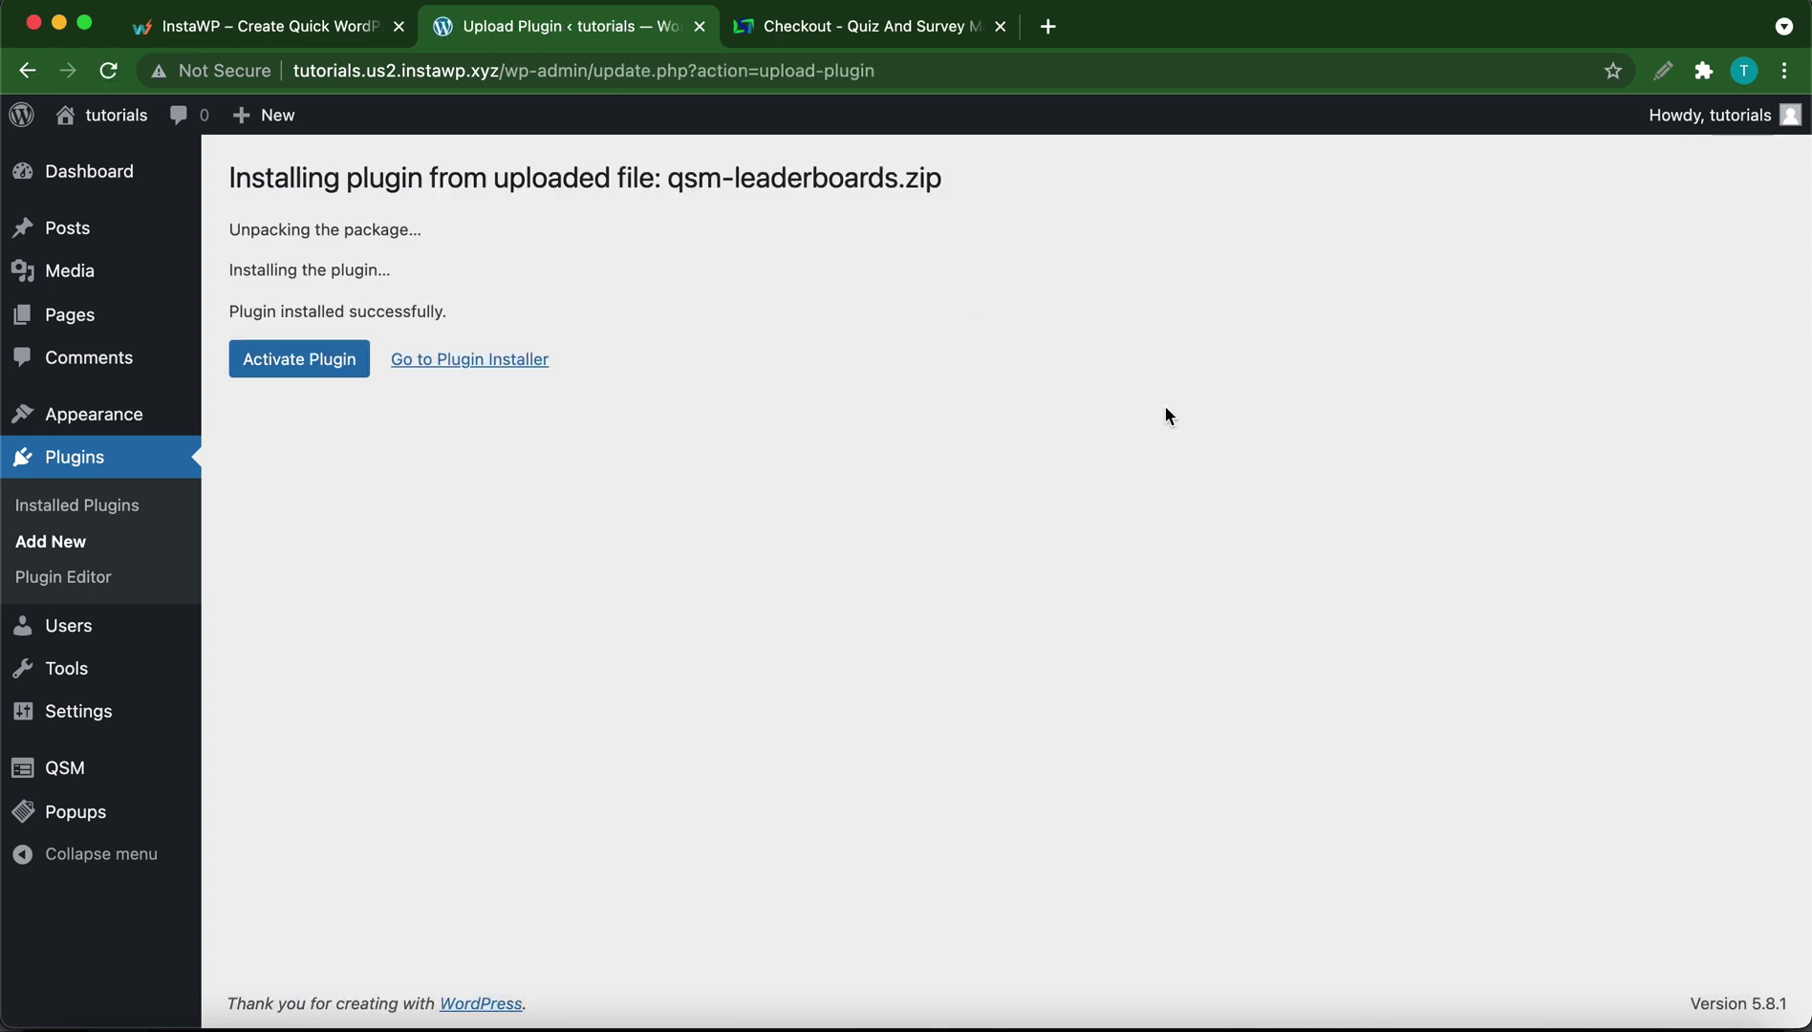
click(299, 371)
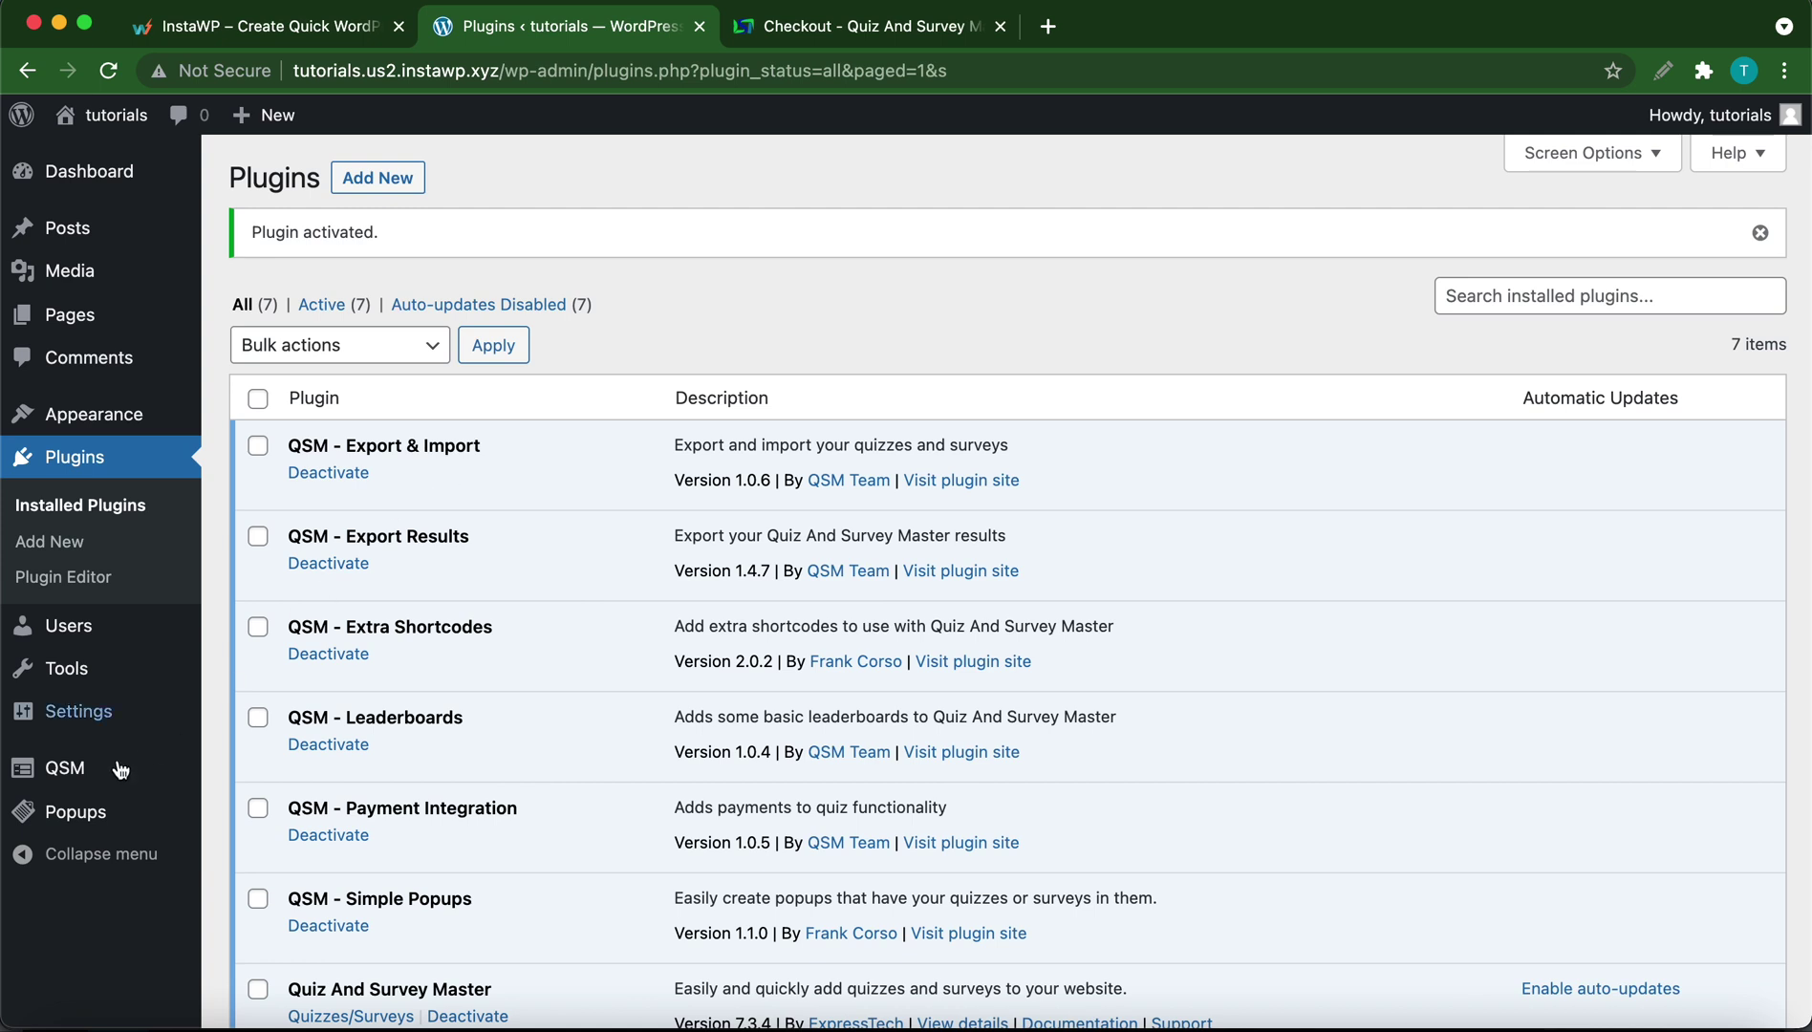
- Paste and save the Leaderboards addon license key in QSM Addon Settings, then open Quizzes/Surveys
mouse_move(52, 772)
click(305, 815)
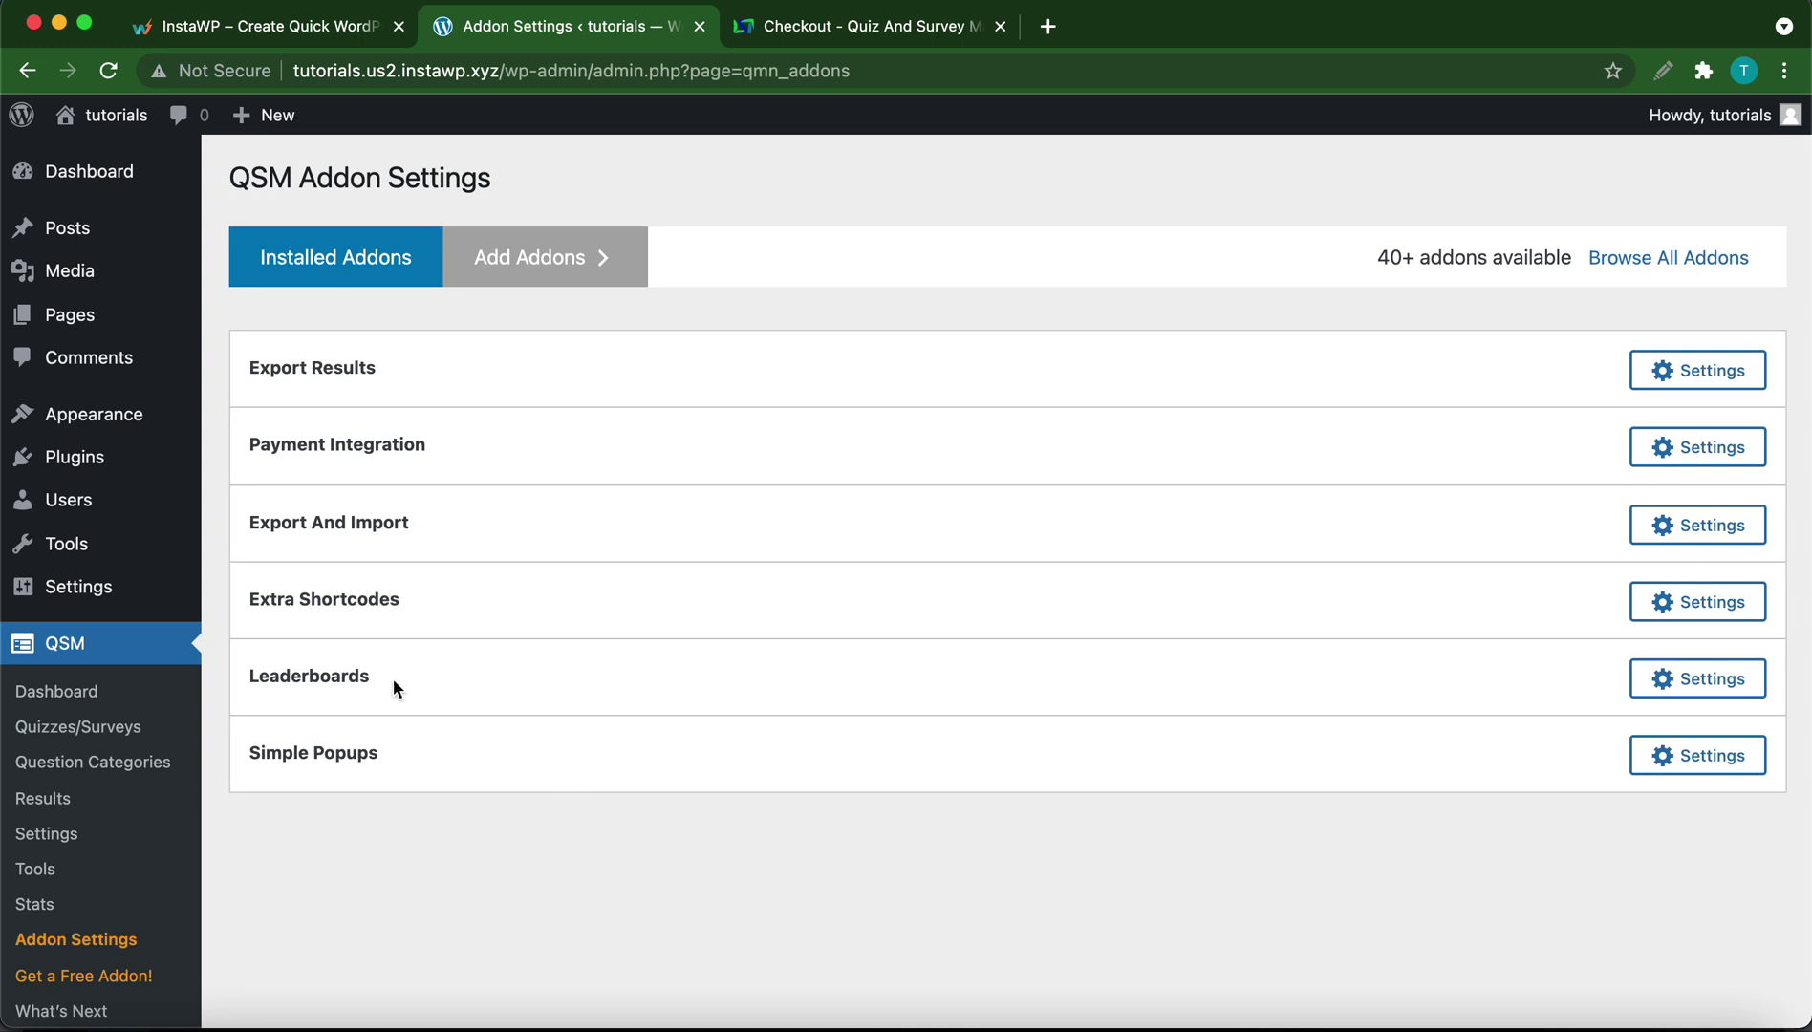
click(1663, 680)
click(571, 262)
key(super+v)
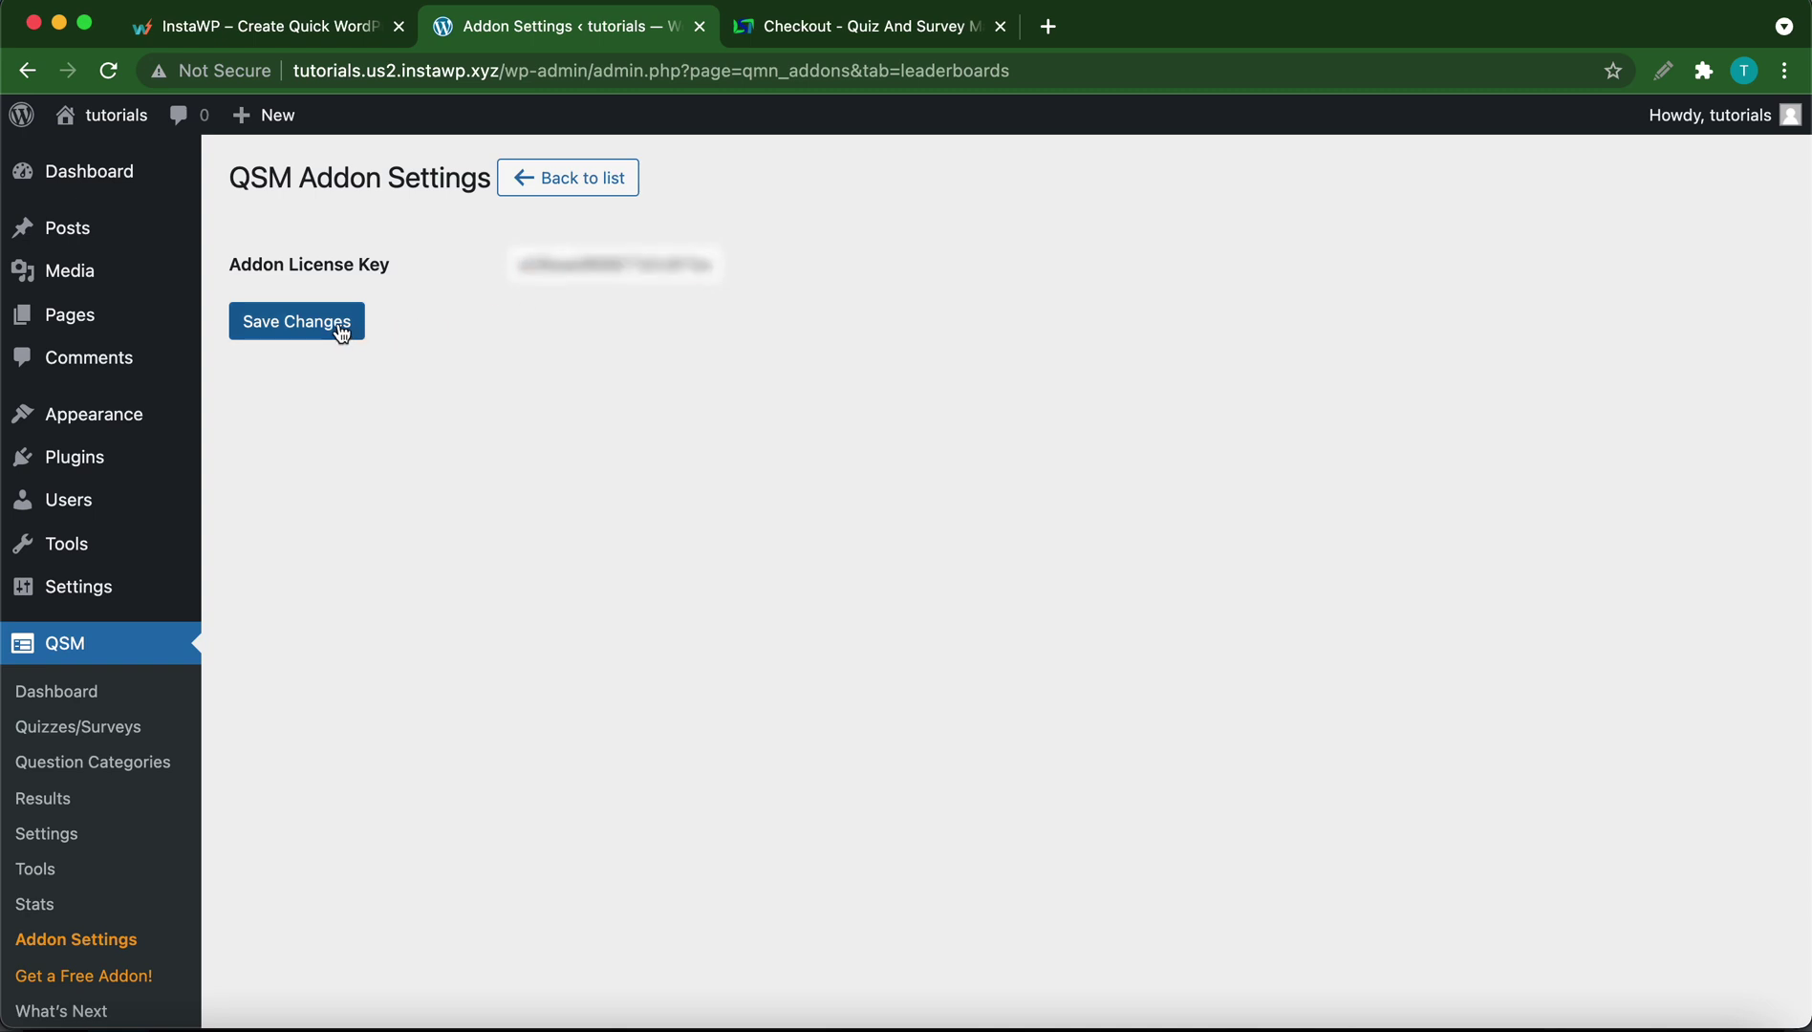
click(342, 329)
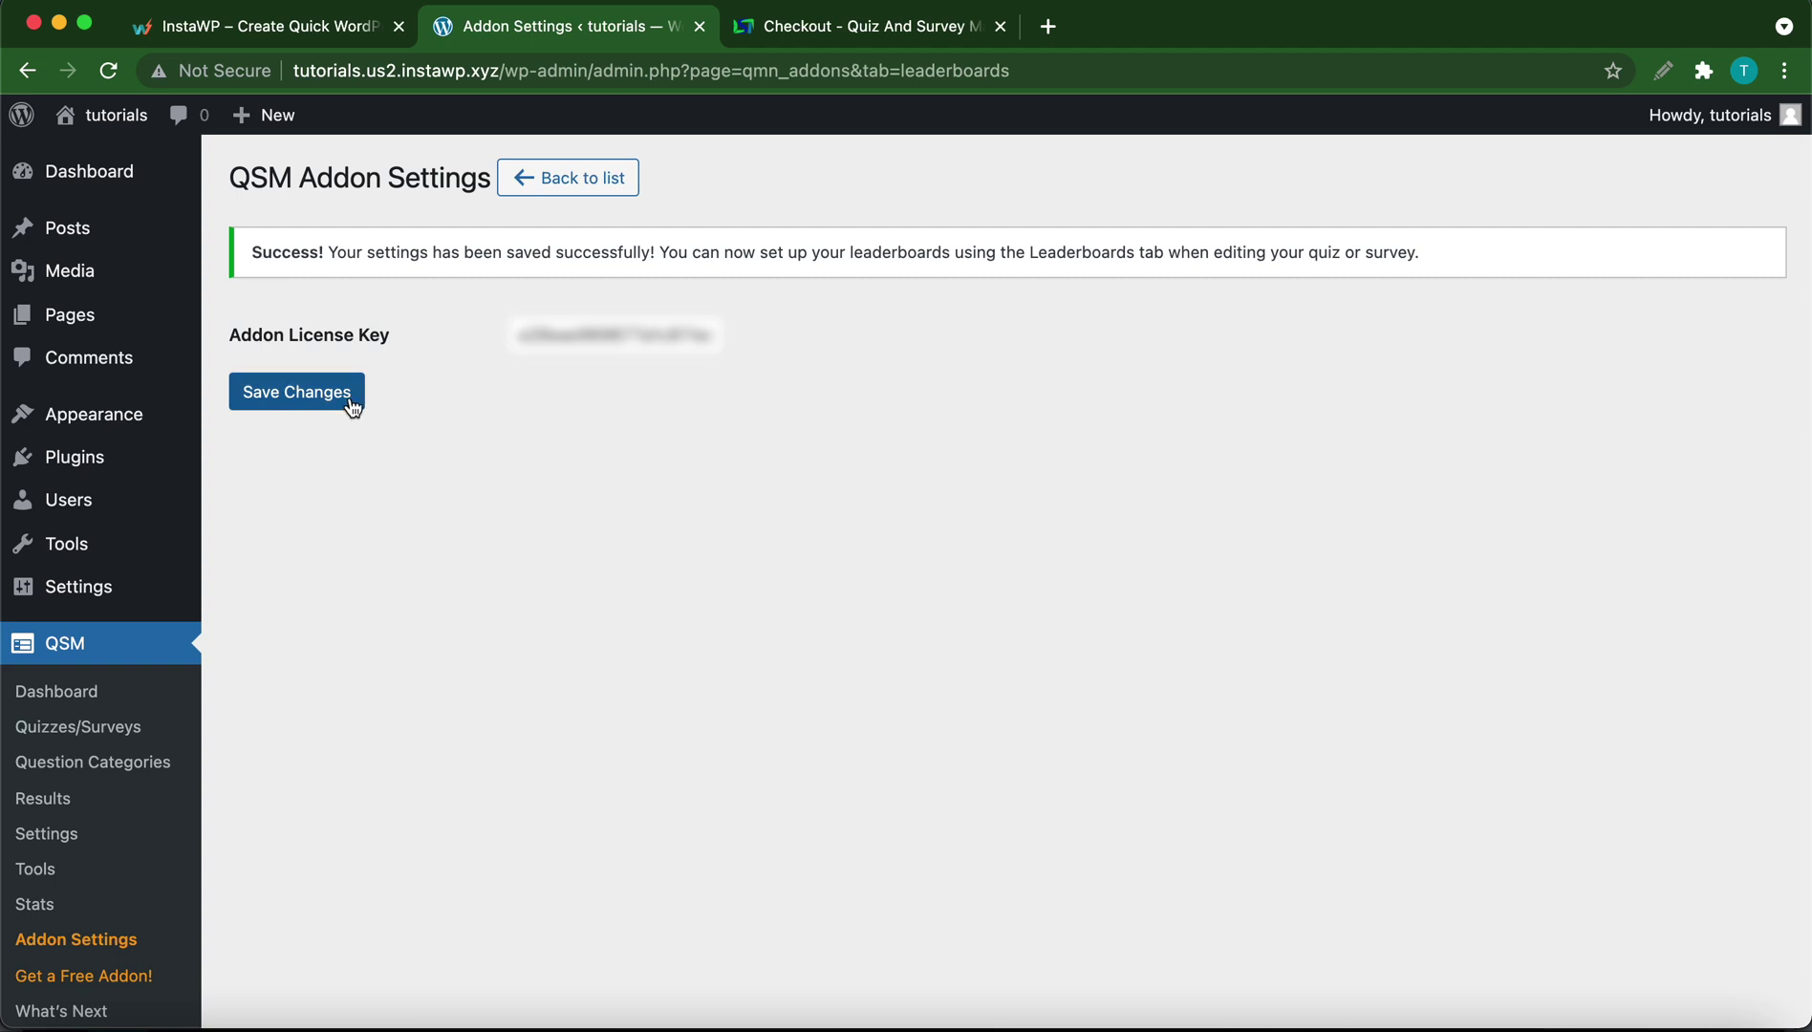
click(92, 738)
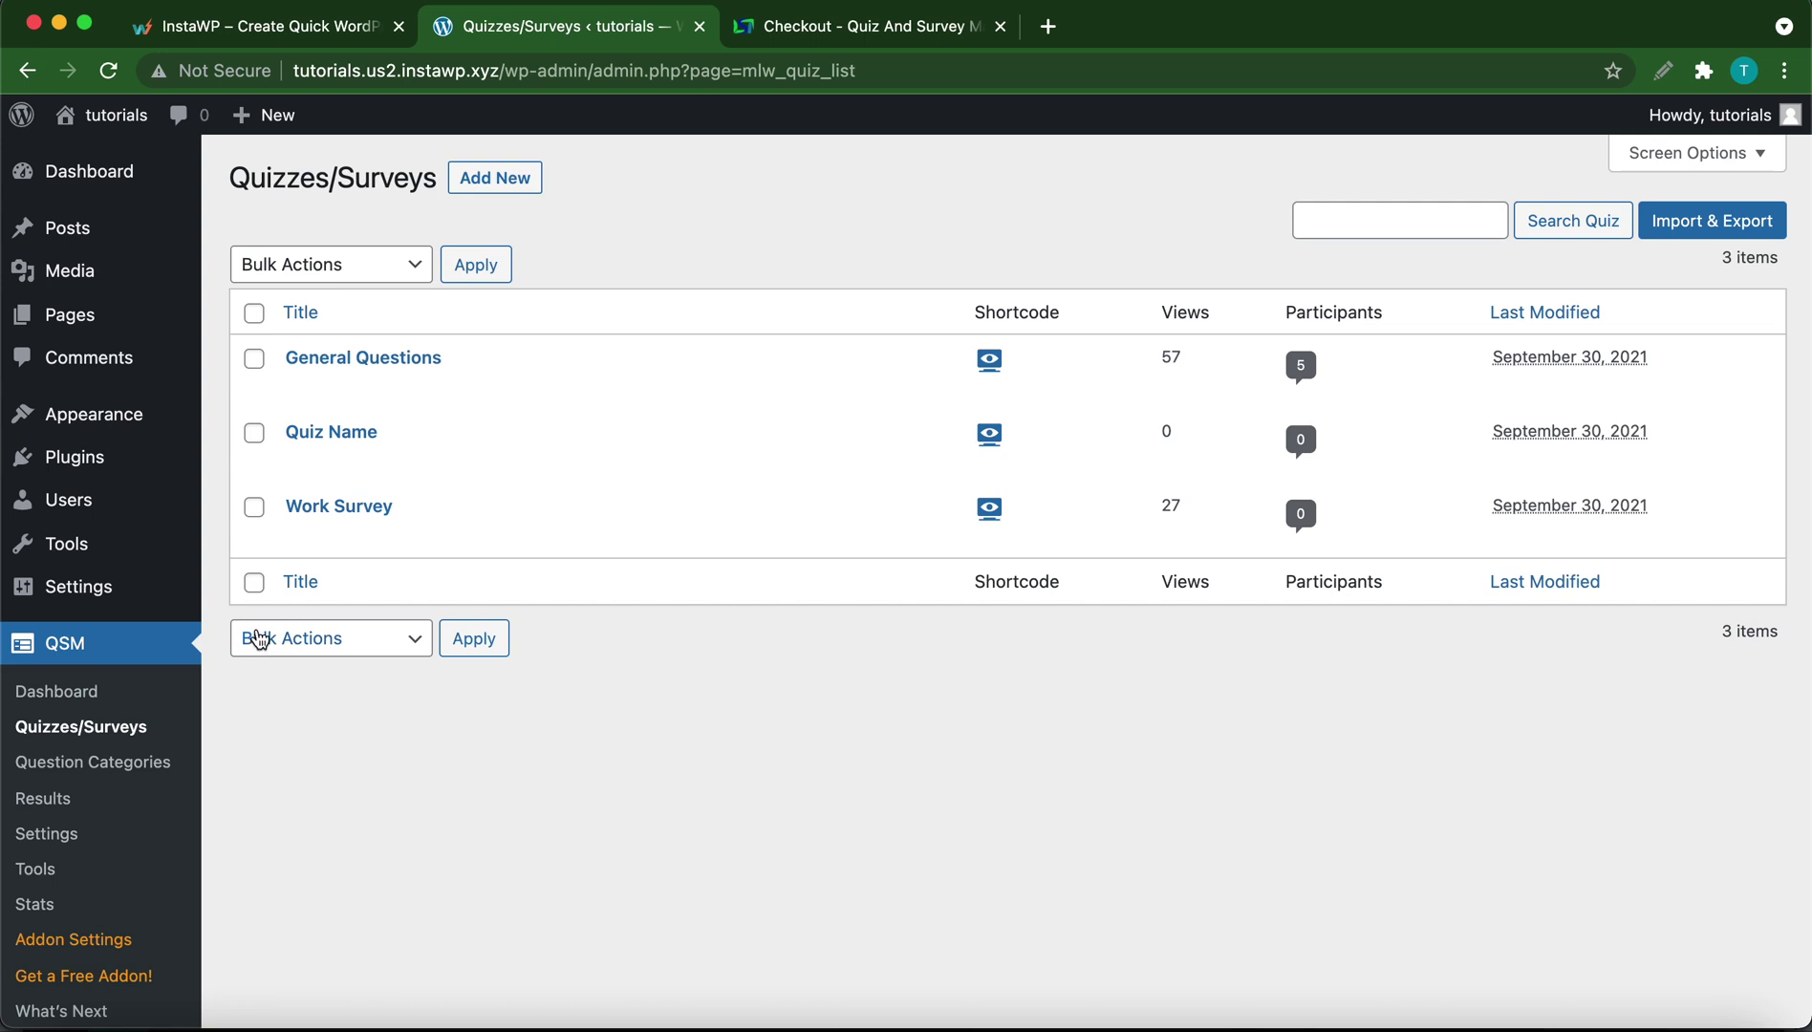
- Open the General Questions quiz from the Quizzes/Surveys list
mouse_move(396, 385)
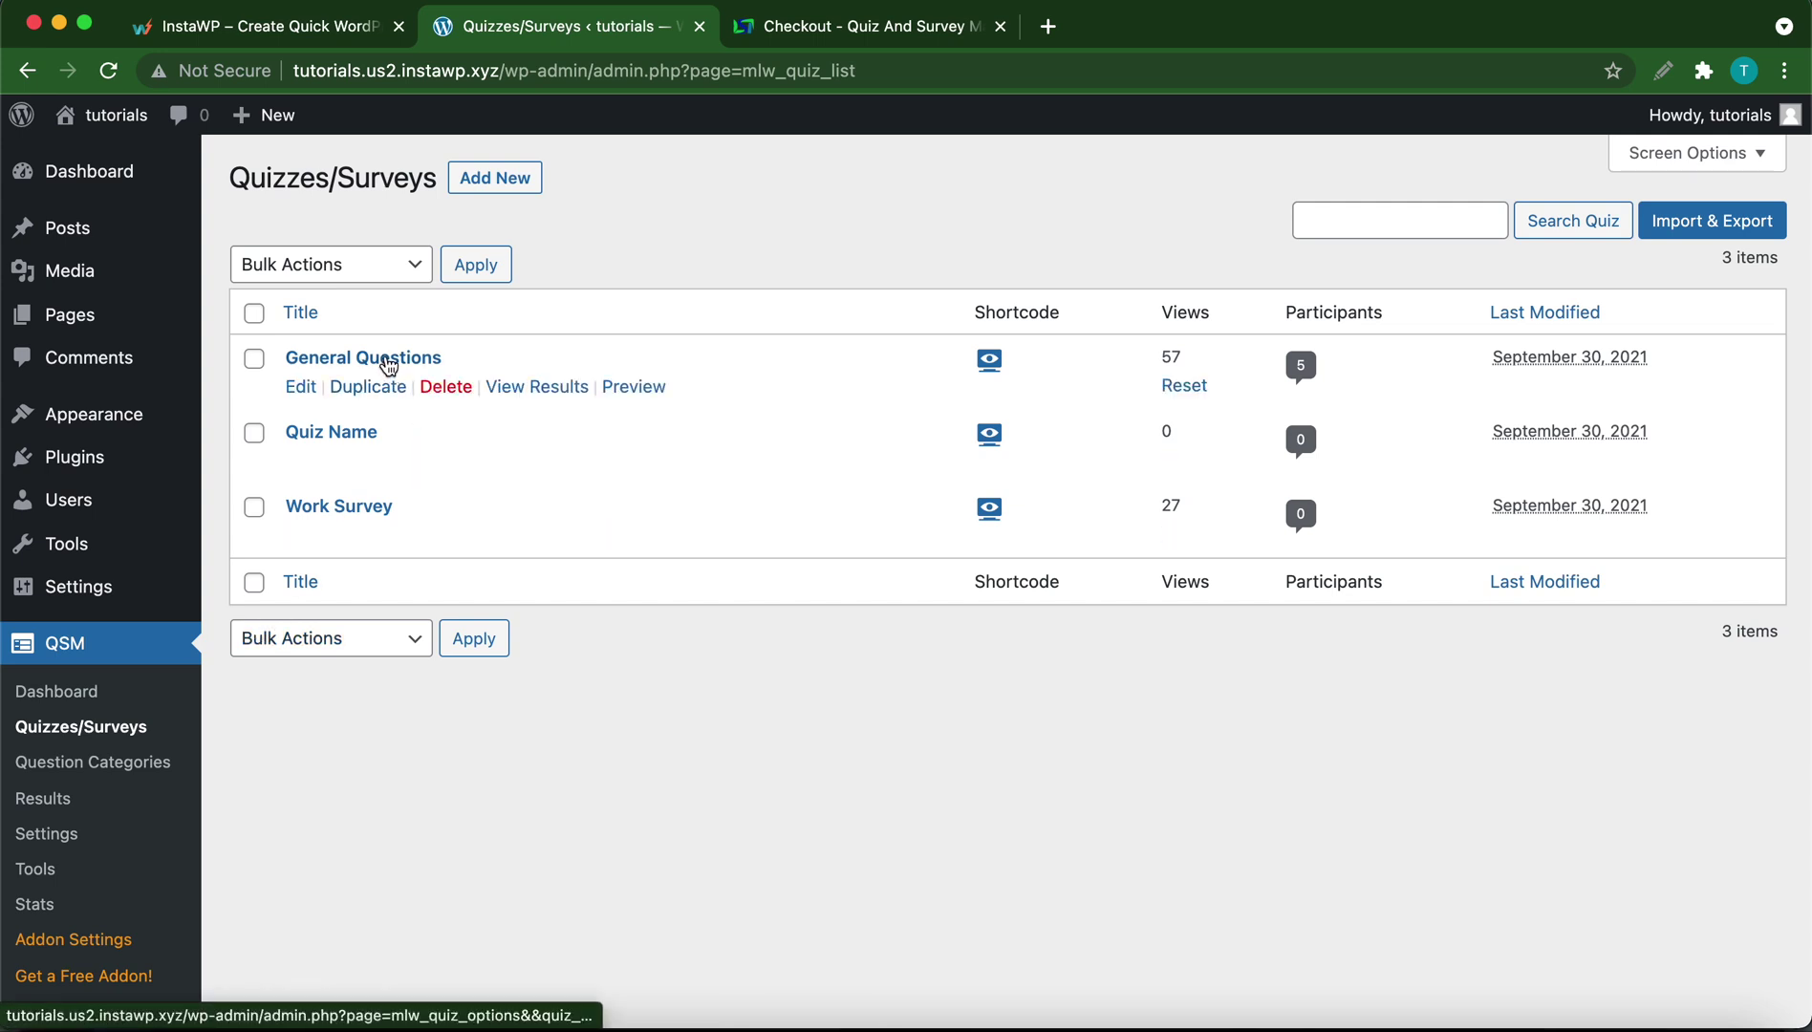
click(388, 359)
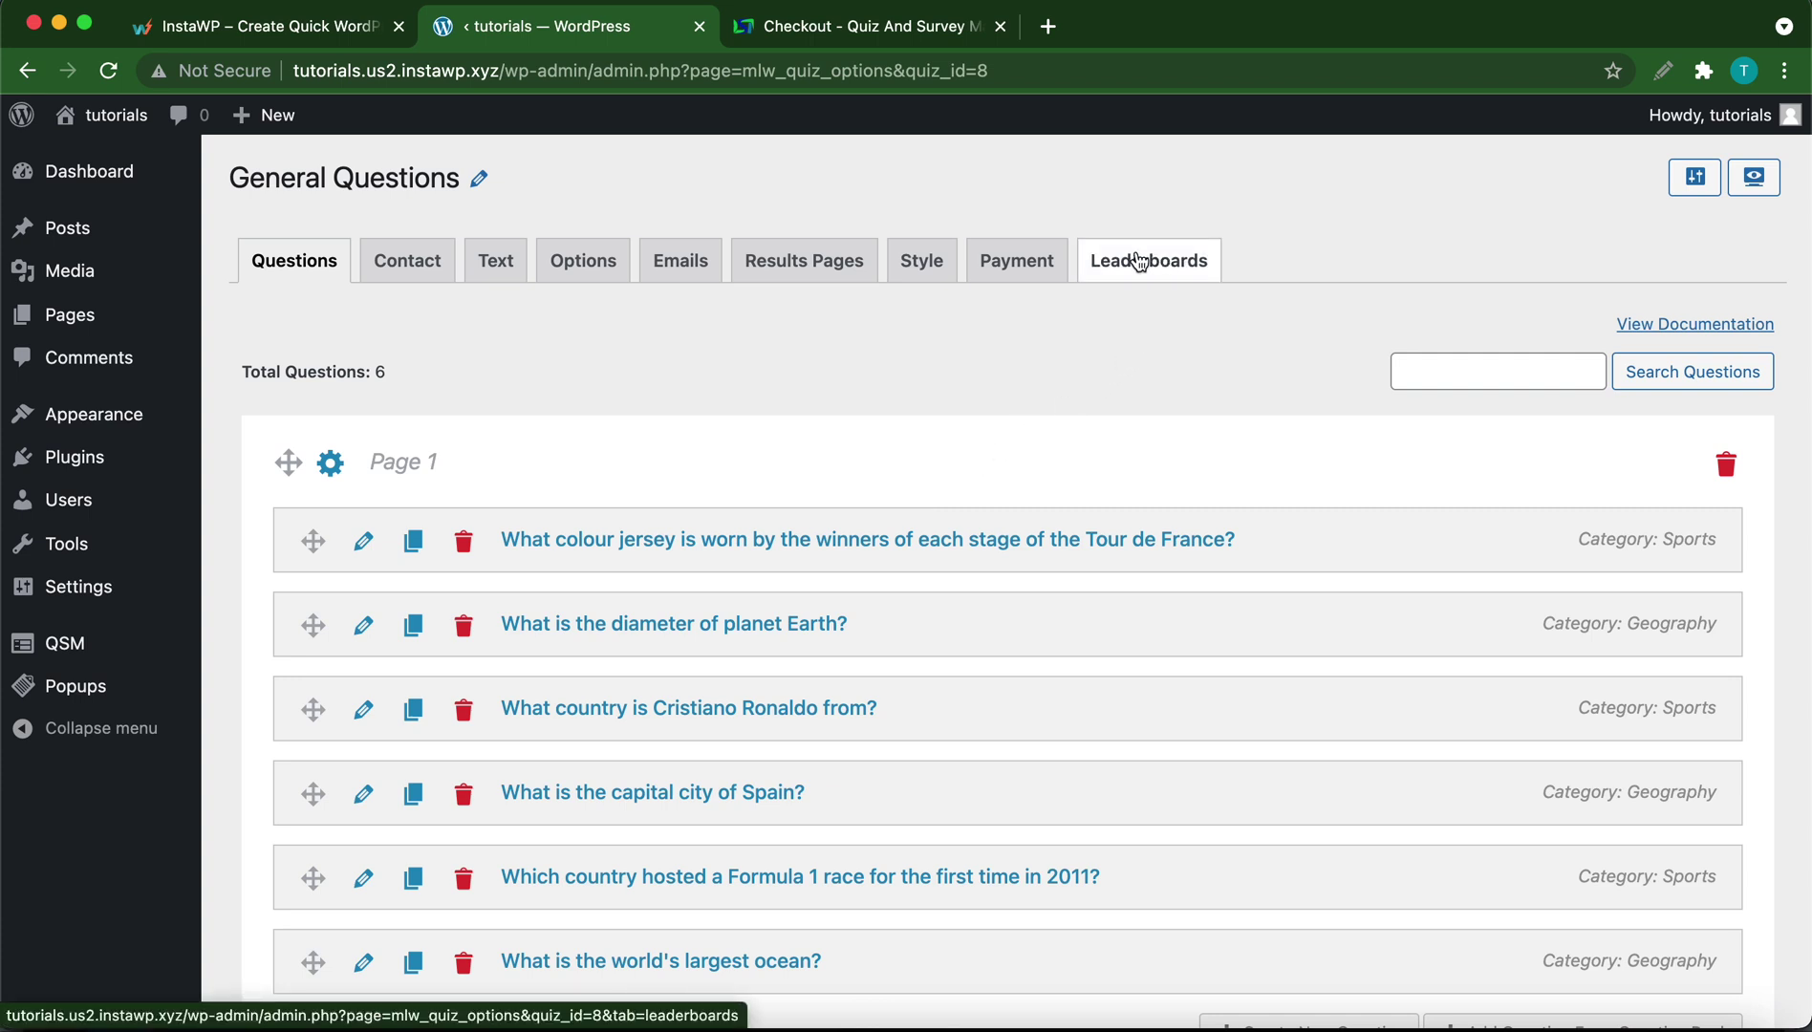
- Show the quiz's Leaderboards tab and look over the existing template text
click(1139, 262)
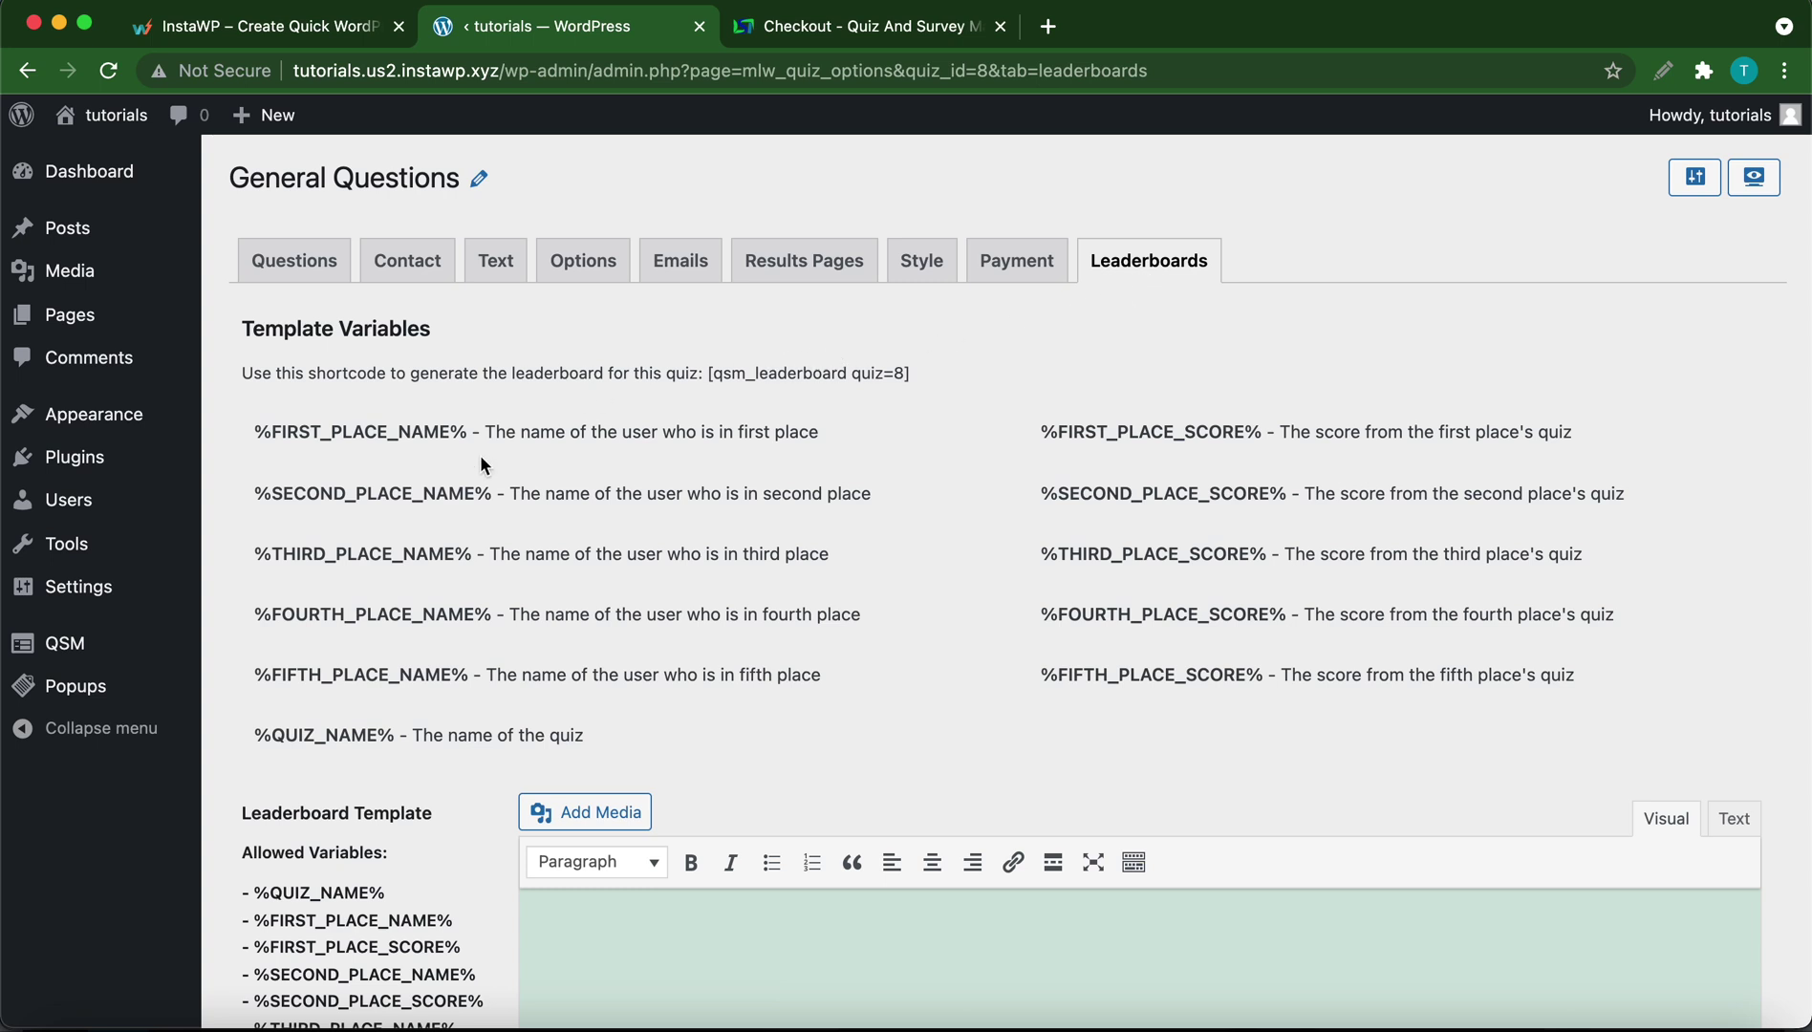
scroll(480, 457, down, 5)
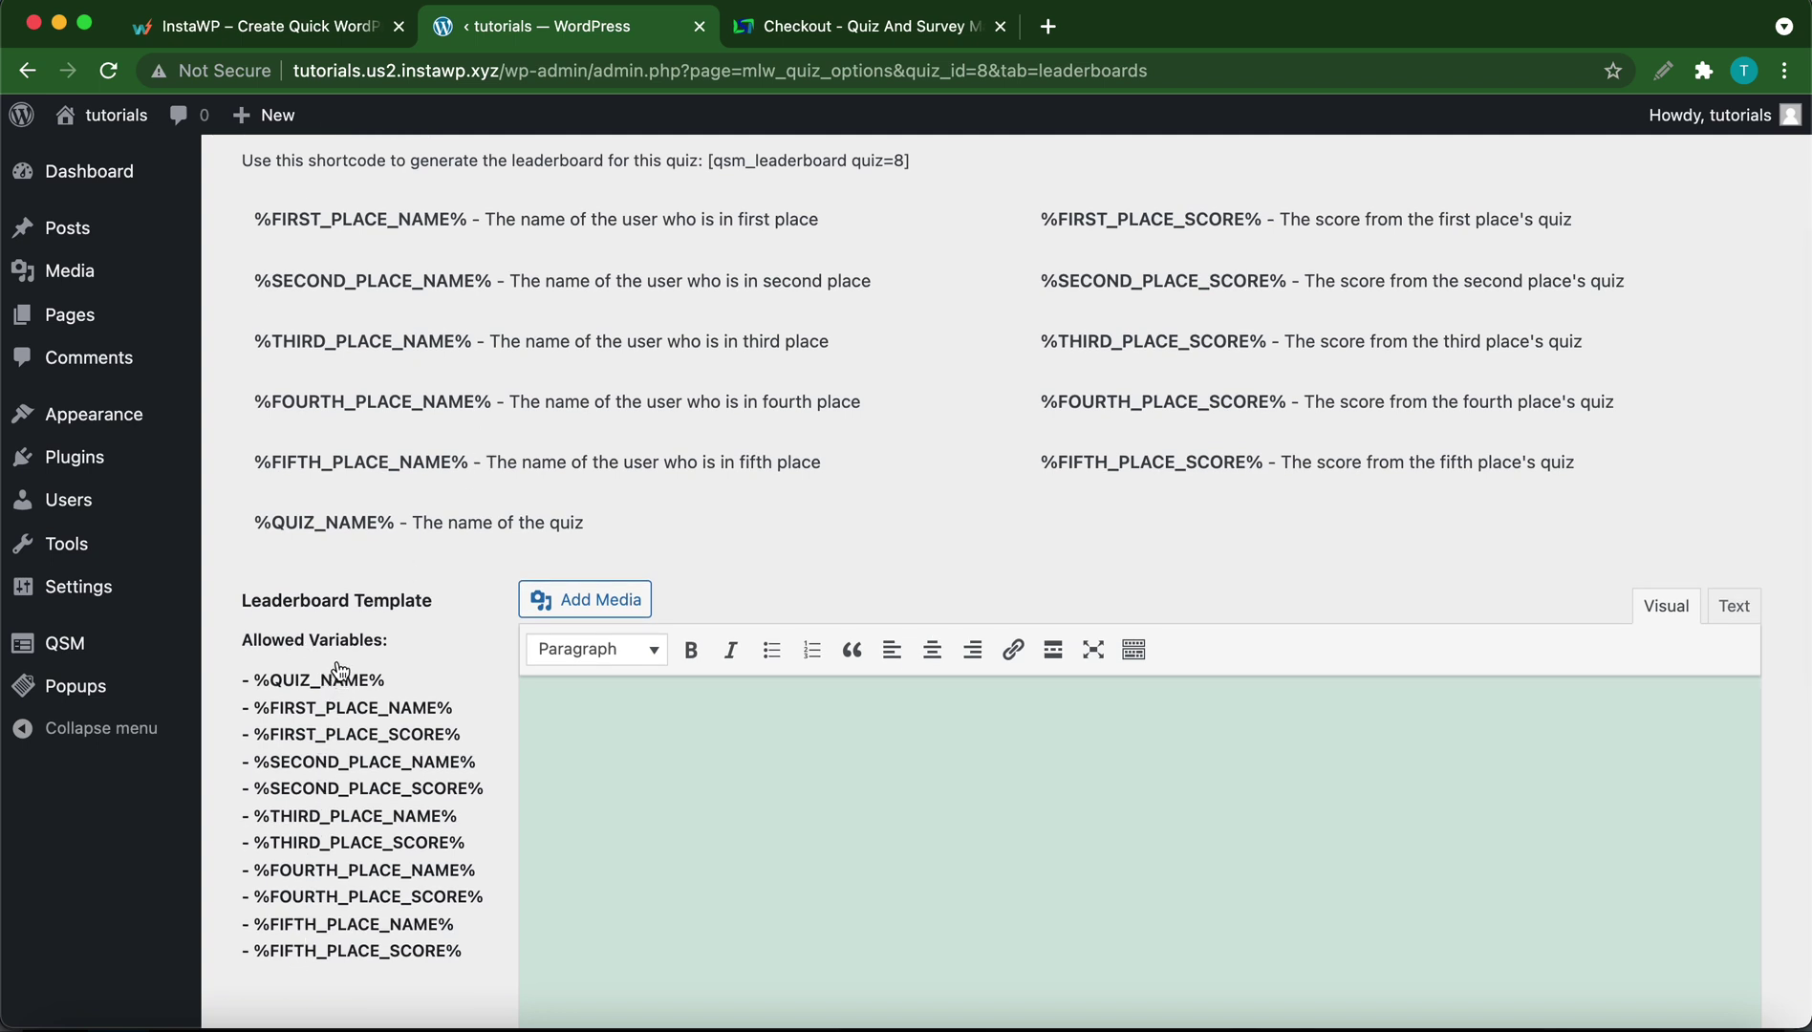
scroll(339, 671, up, 5)
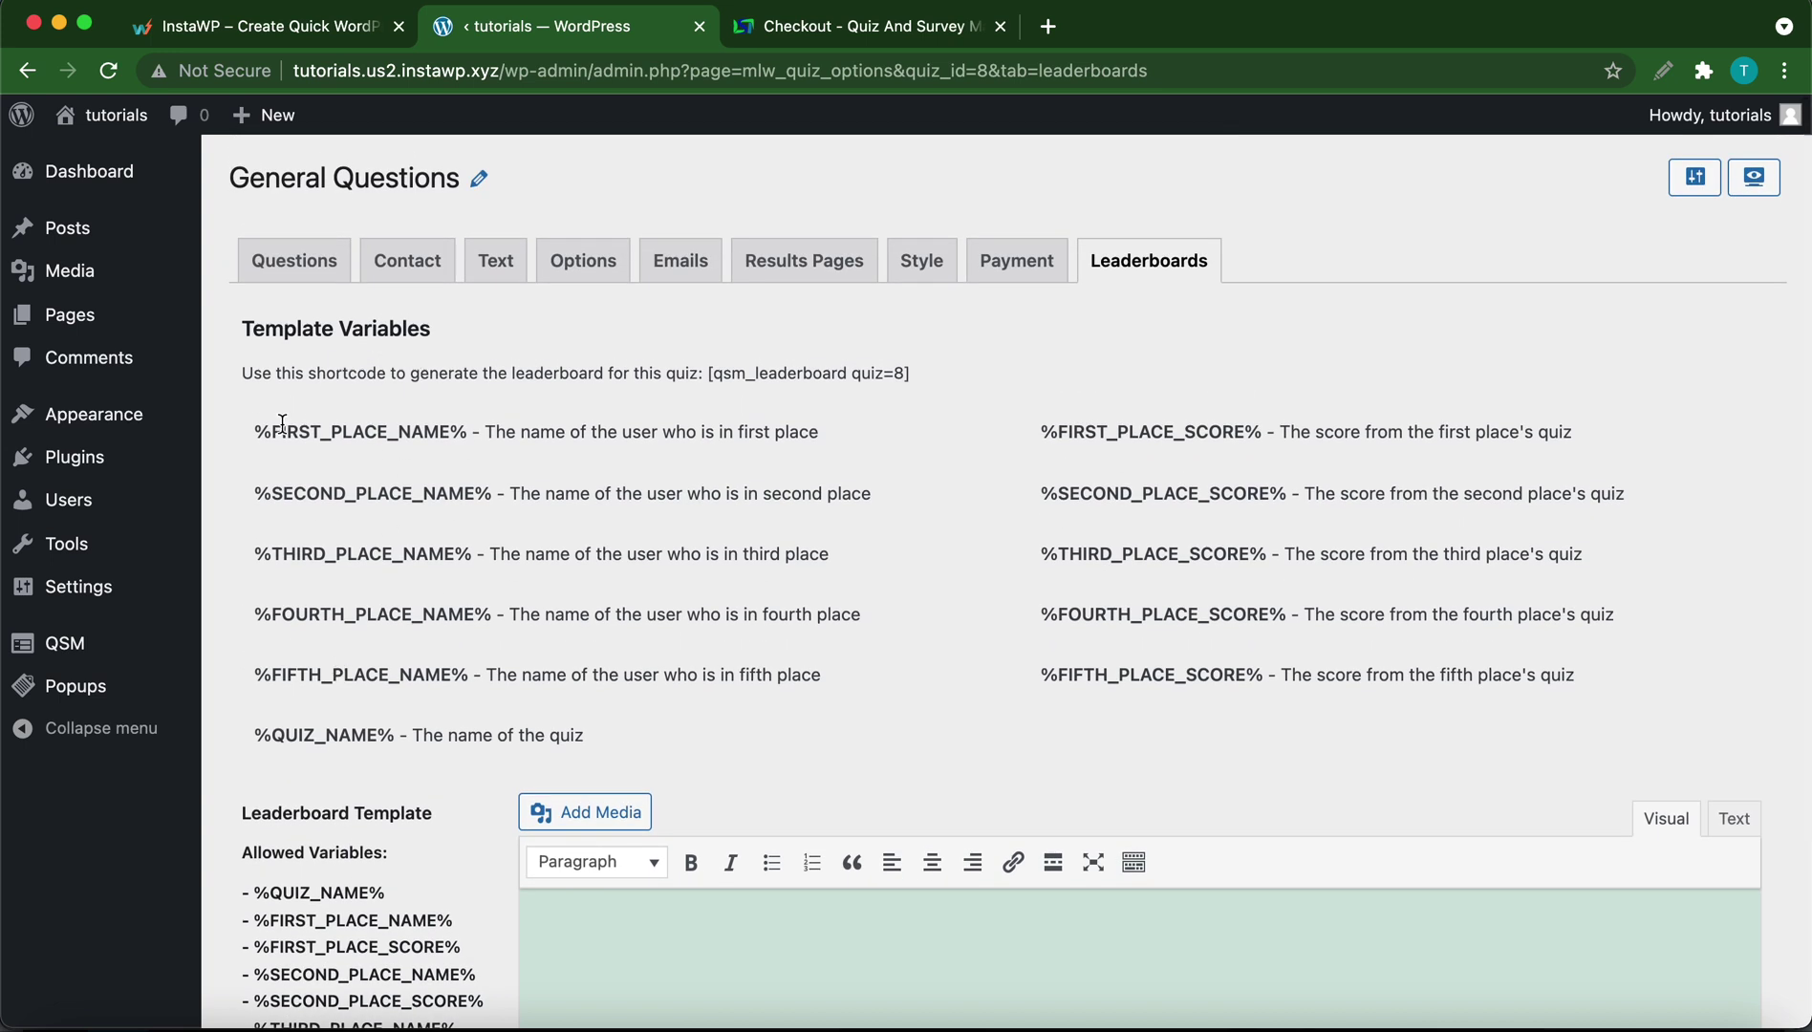
click(487, 435)
drag(486, 435, 824, 449)
click(846, 440)
scroll(793, 659, down, 3)
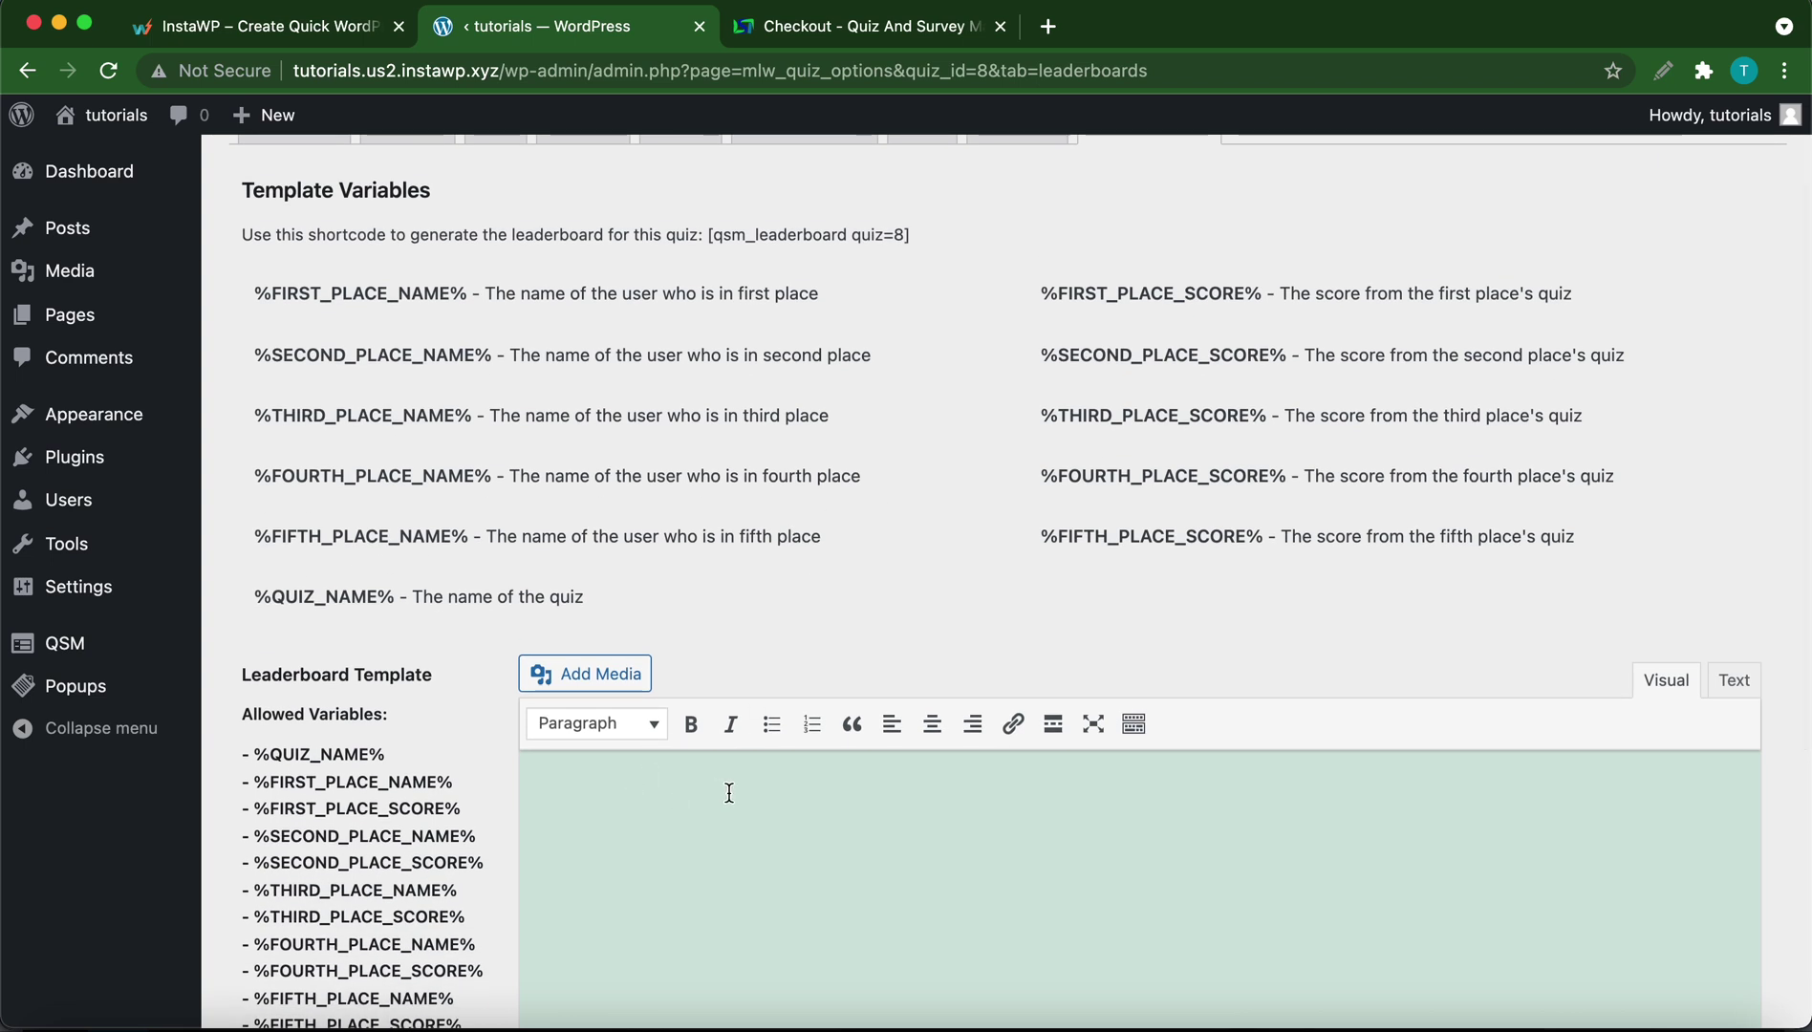
- Start the template heading with 'Leaderbaord for' followed by the copied %QUIZ_NAME% variable
text(Leaderbaord)
scroll(801, 803, up, 3)
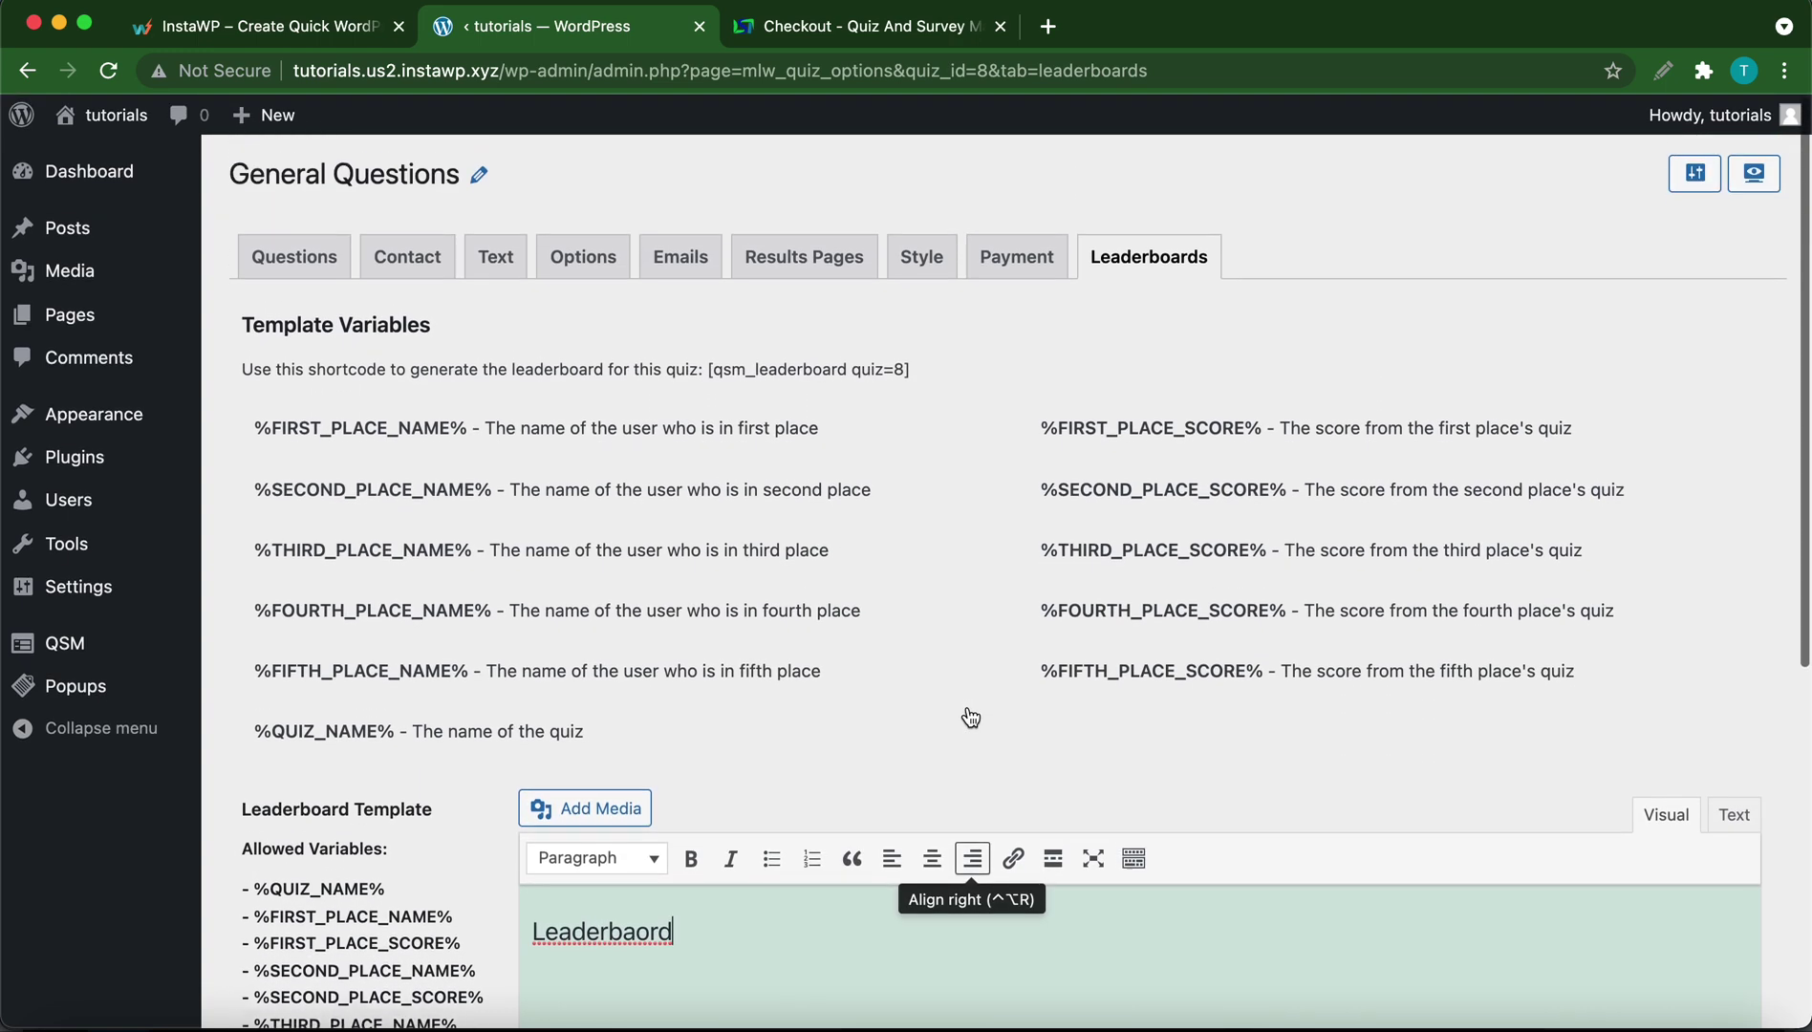
scroll(799, 904, down, 1)
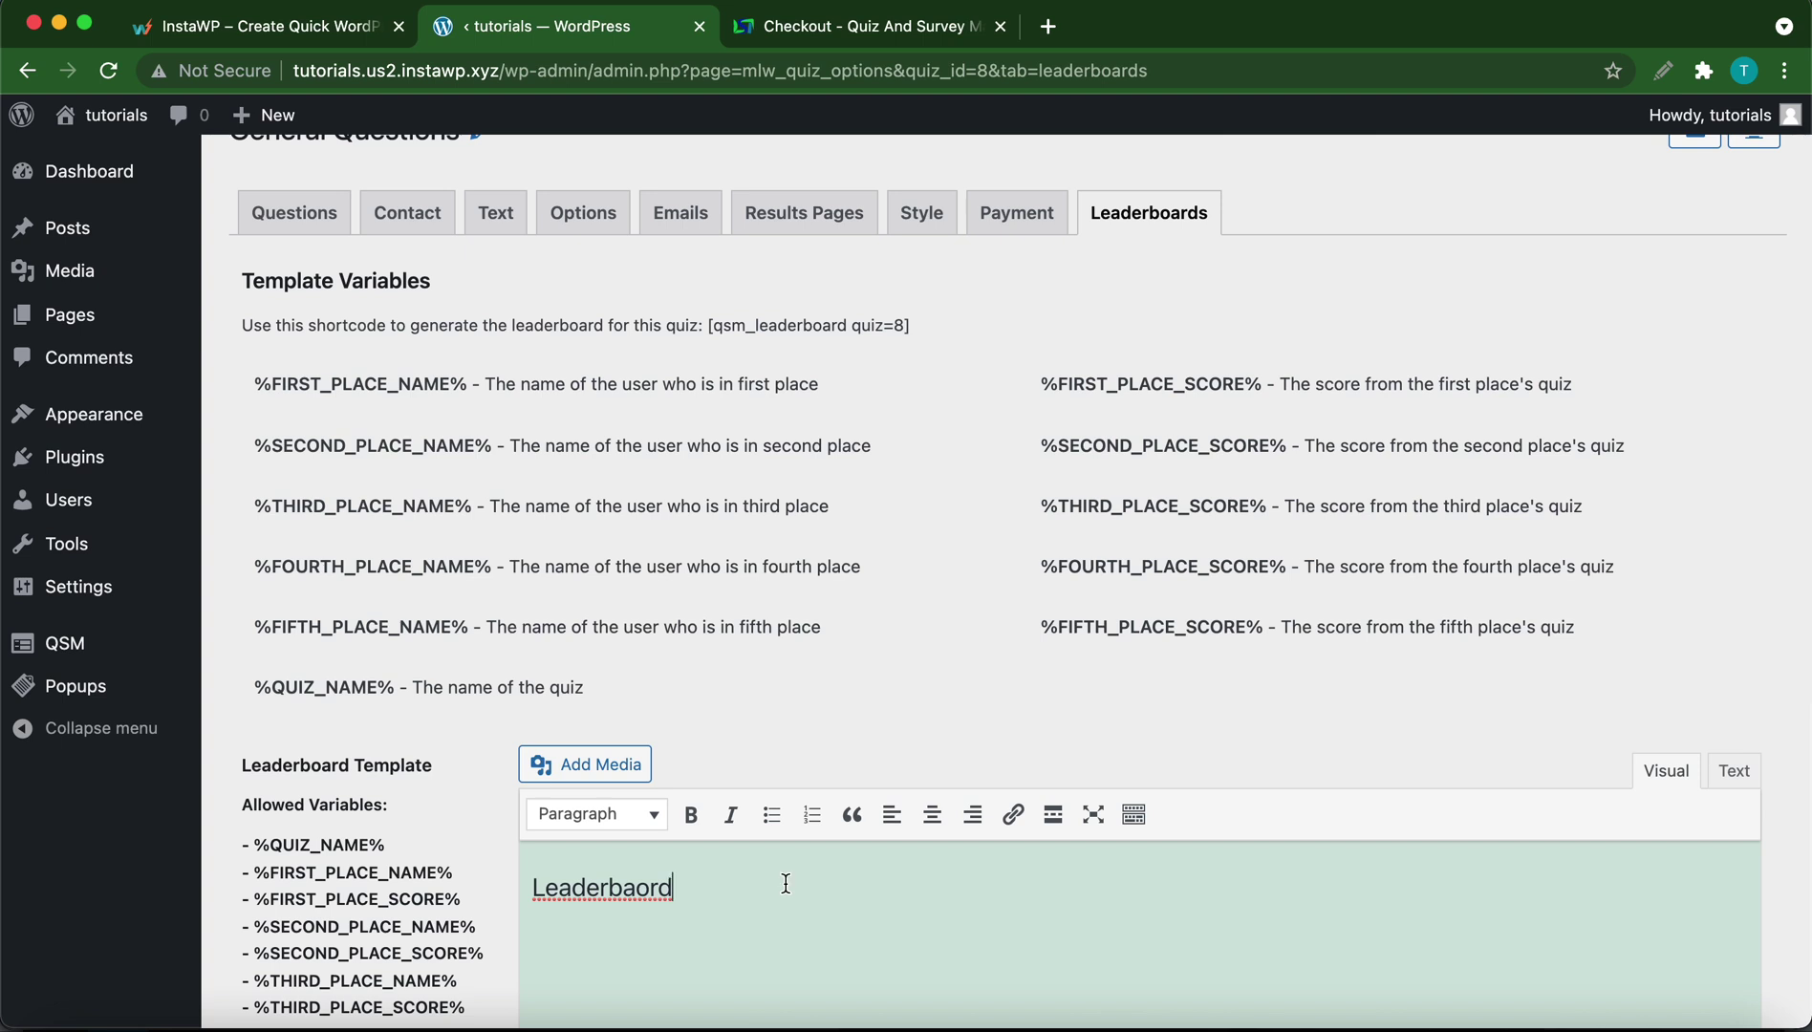
text(for)
scroll(435, 846, down, 2)
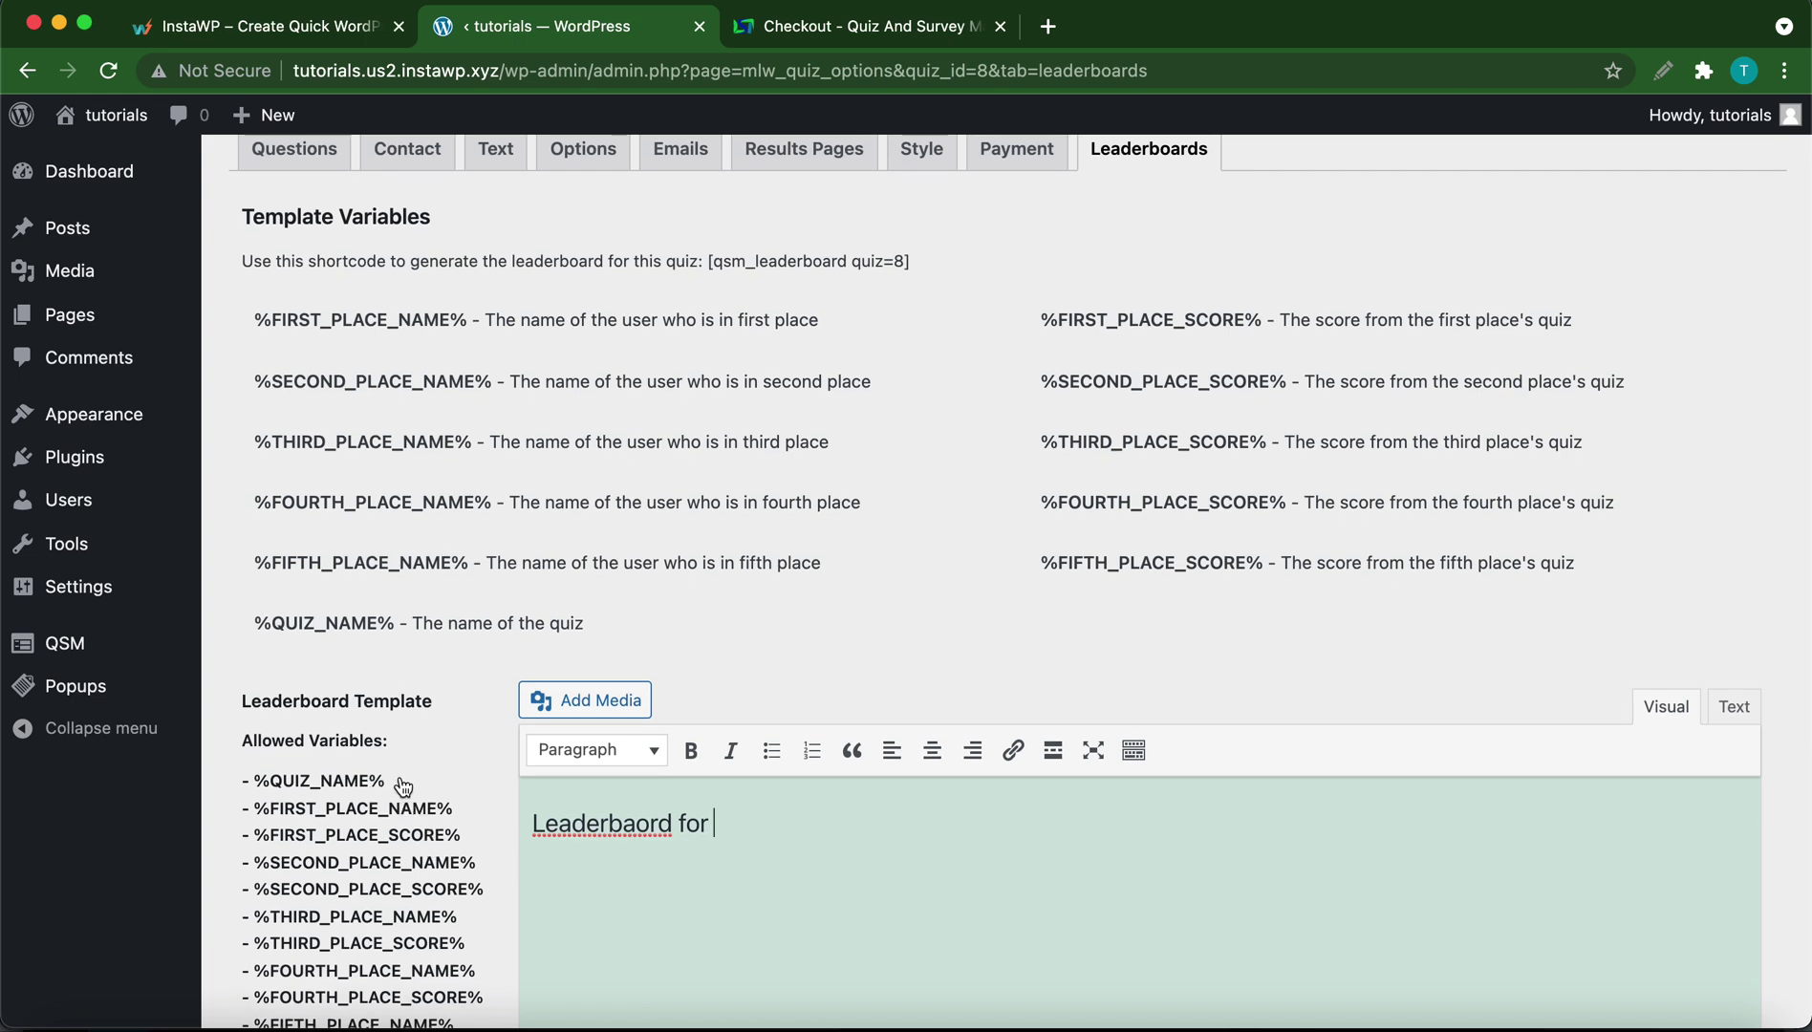
drag(392, 785, 254, 781)
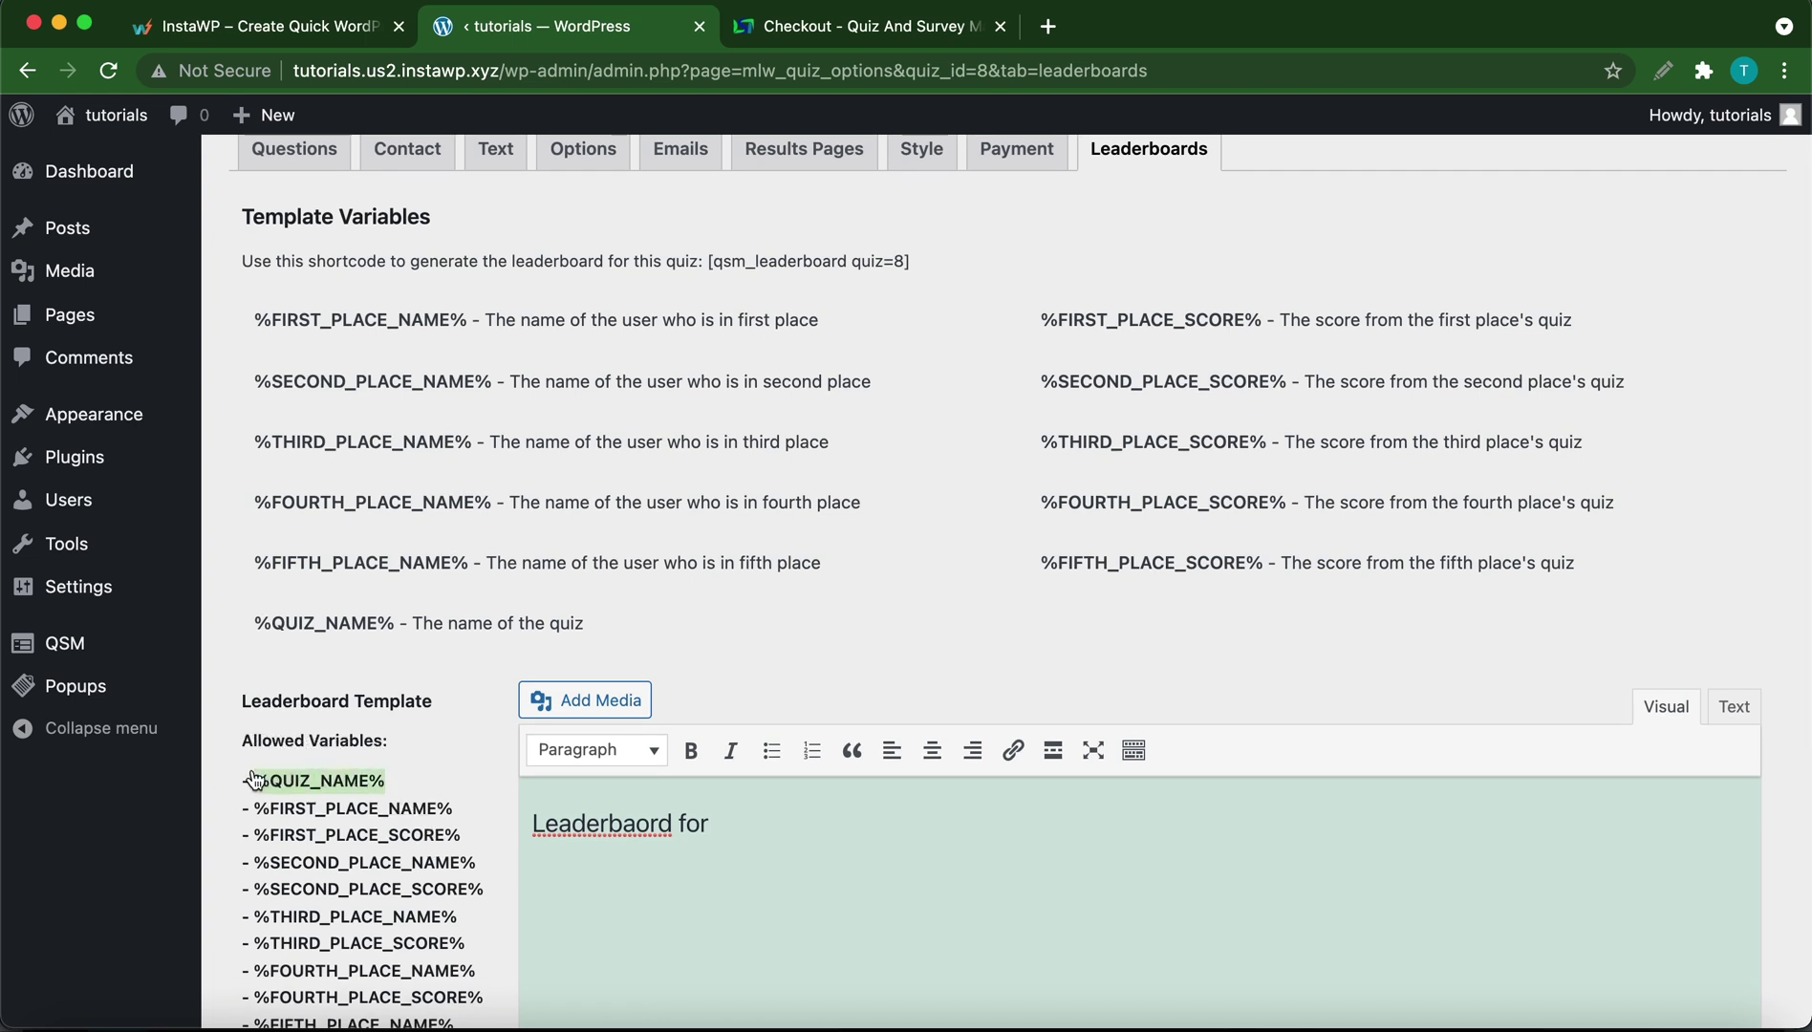
key(super+c)
click(749, 824)
key(super+v)
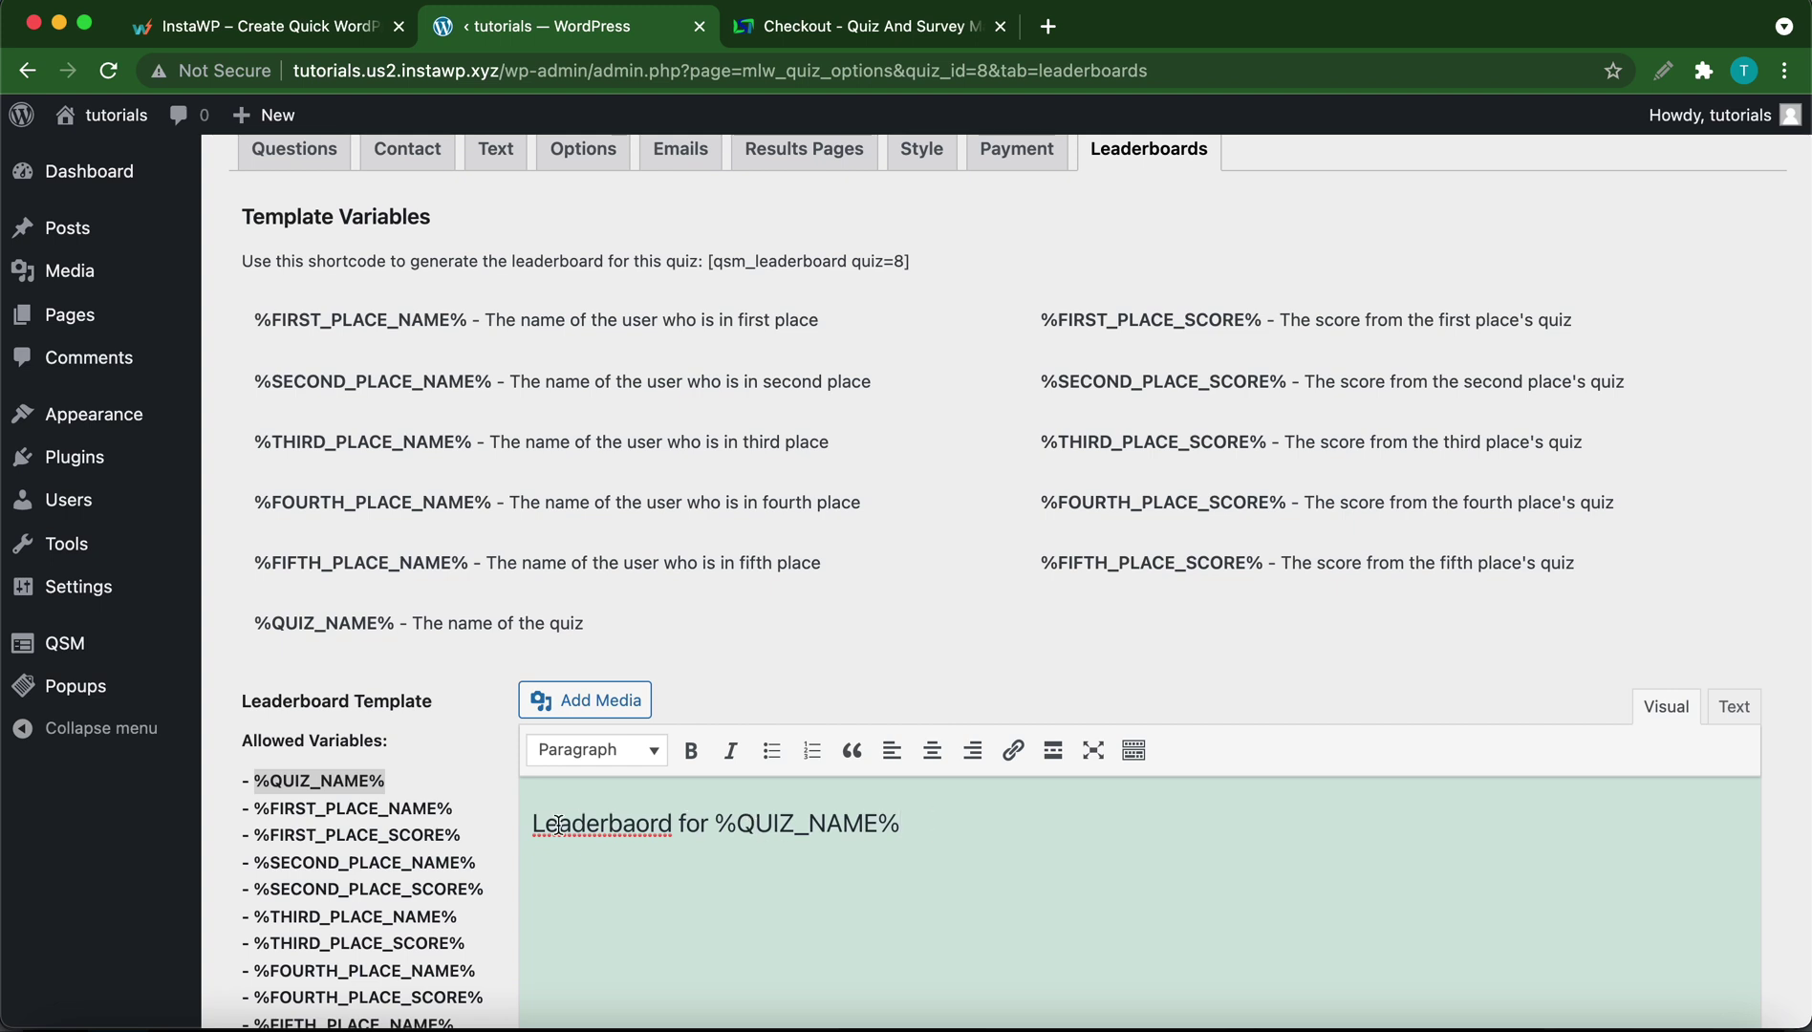
- Bold the heading line and append '. Congrats to all of the High Scorers'
drag(915, 819, 514, 817)
click(691, 751)
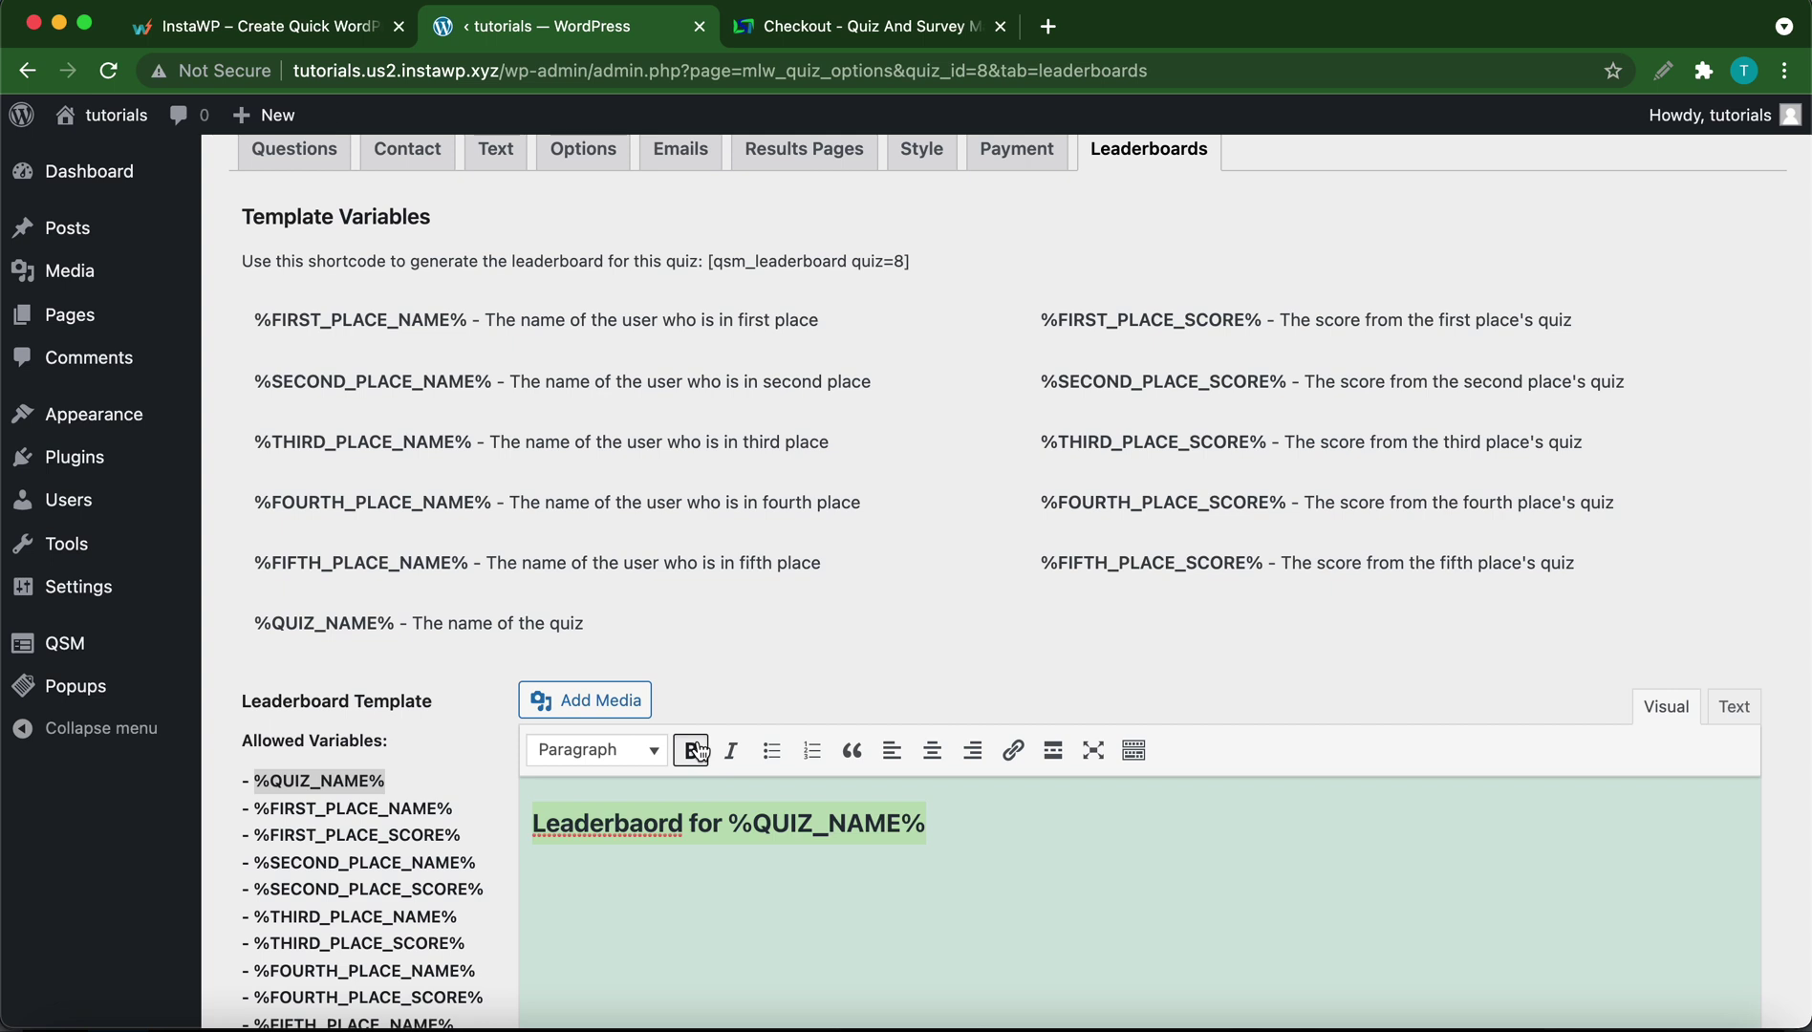
key(Left)
click(983, 818)
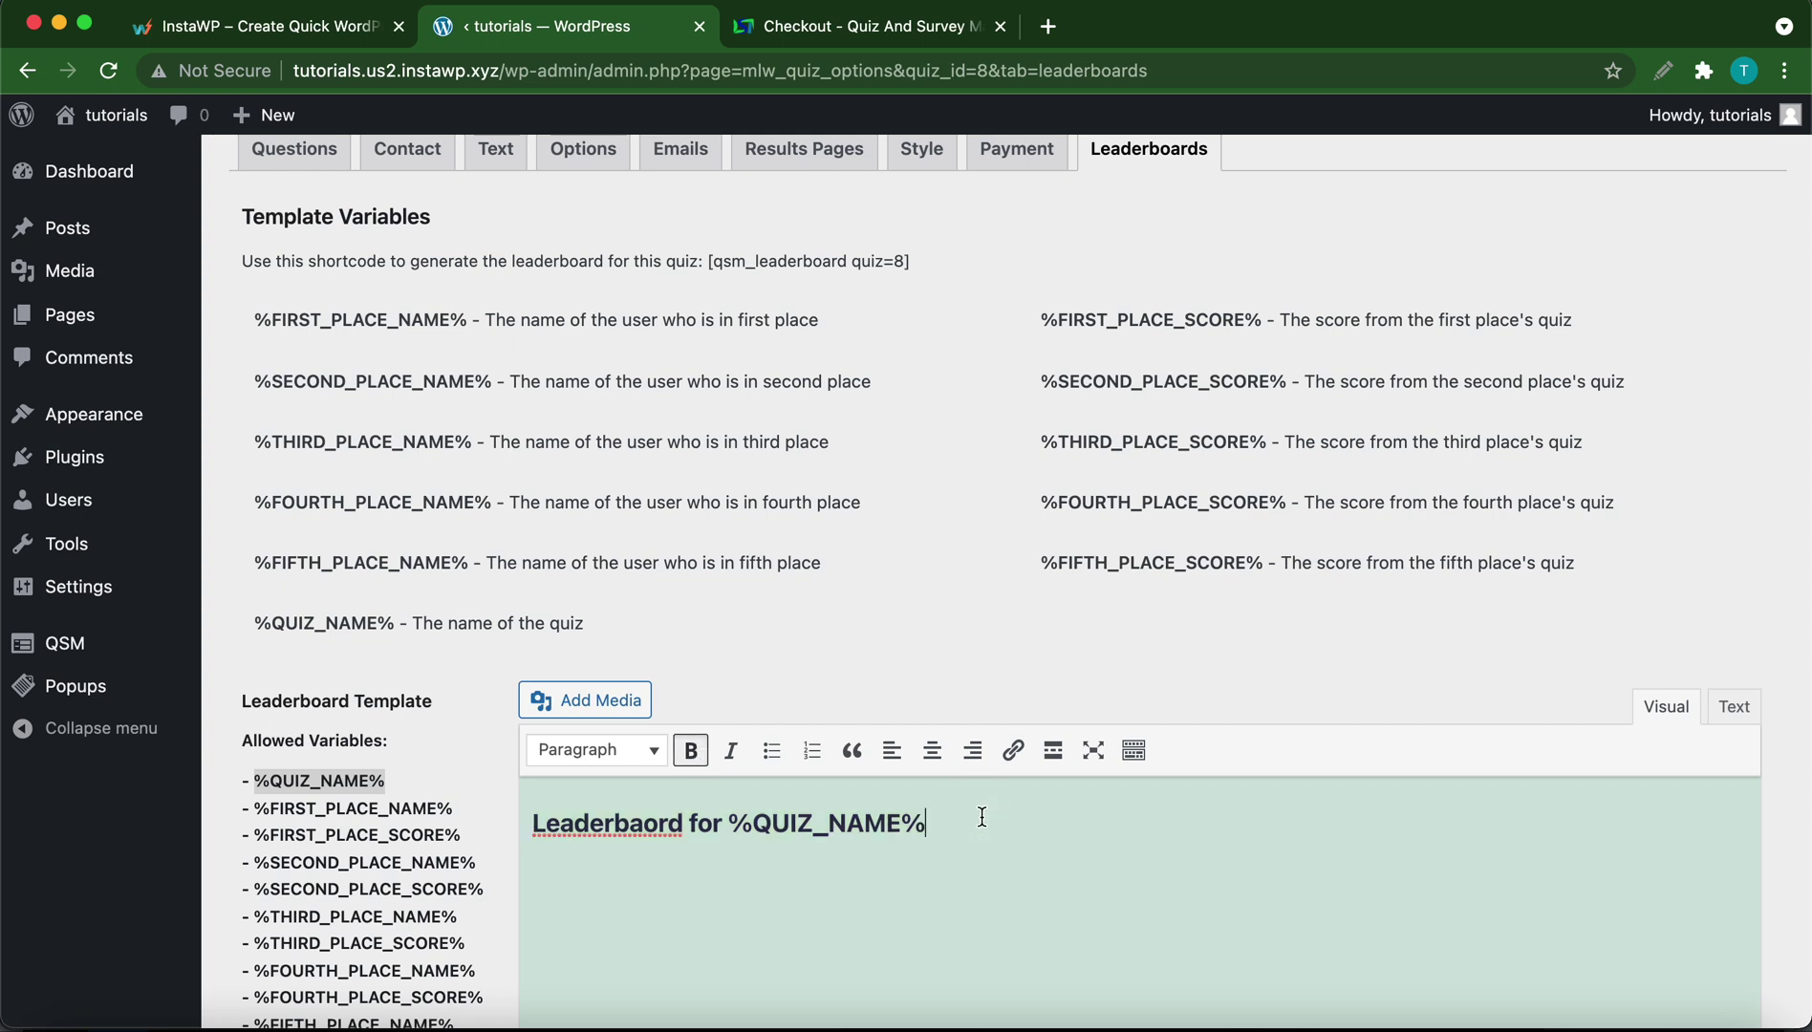
text(. Congrats t)
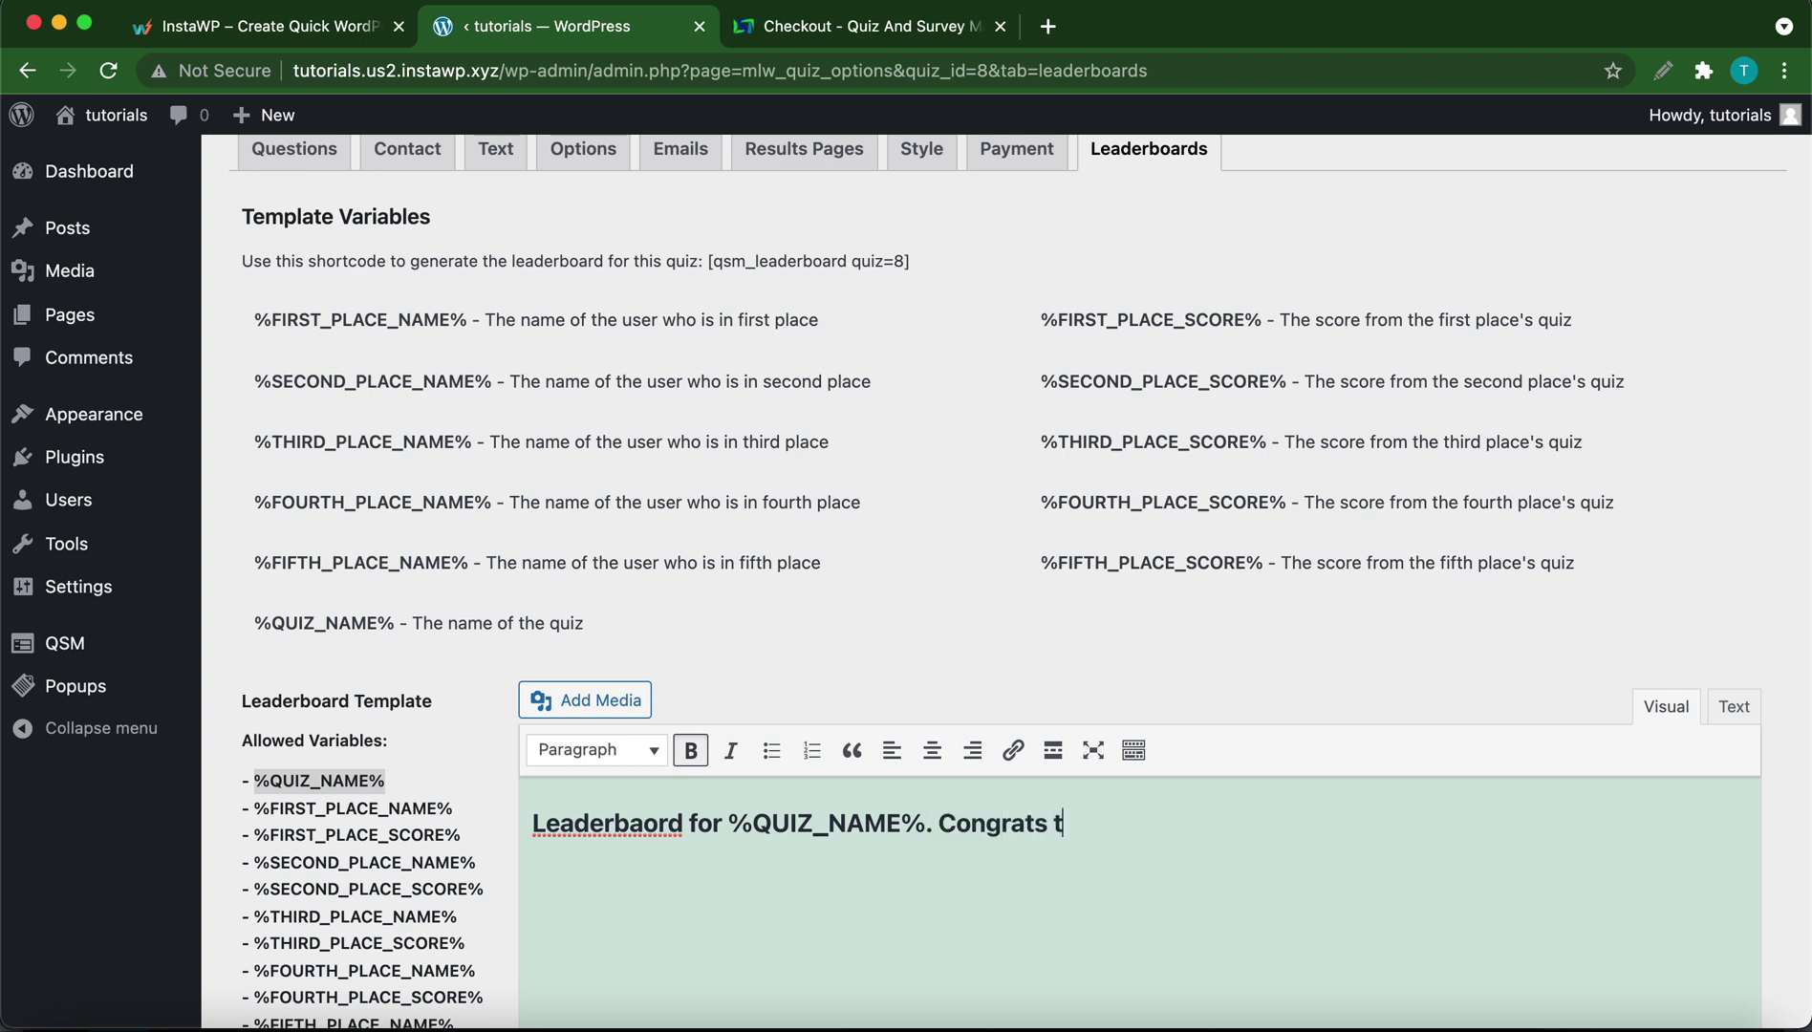
text(o all of the H)
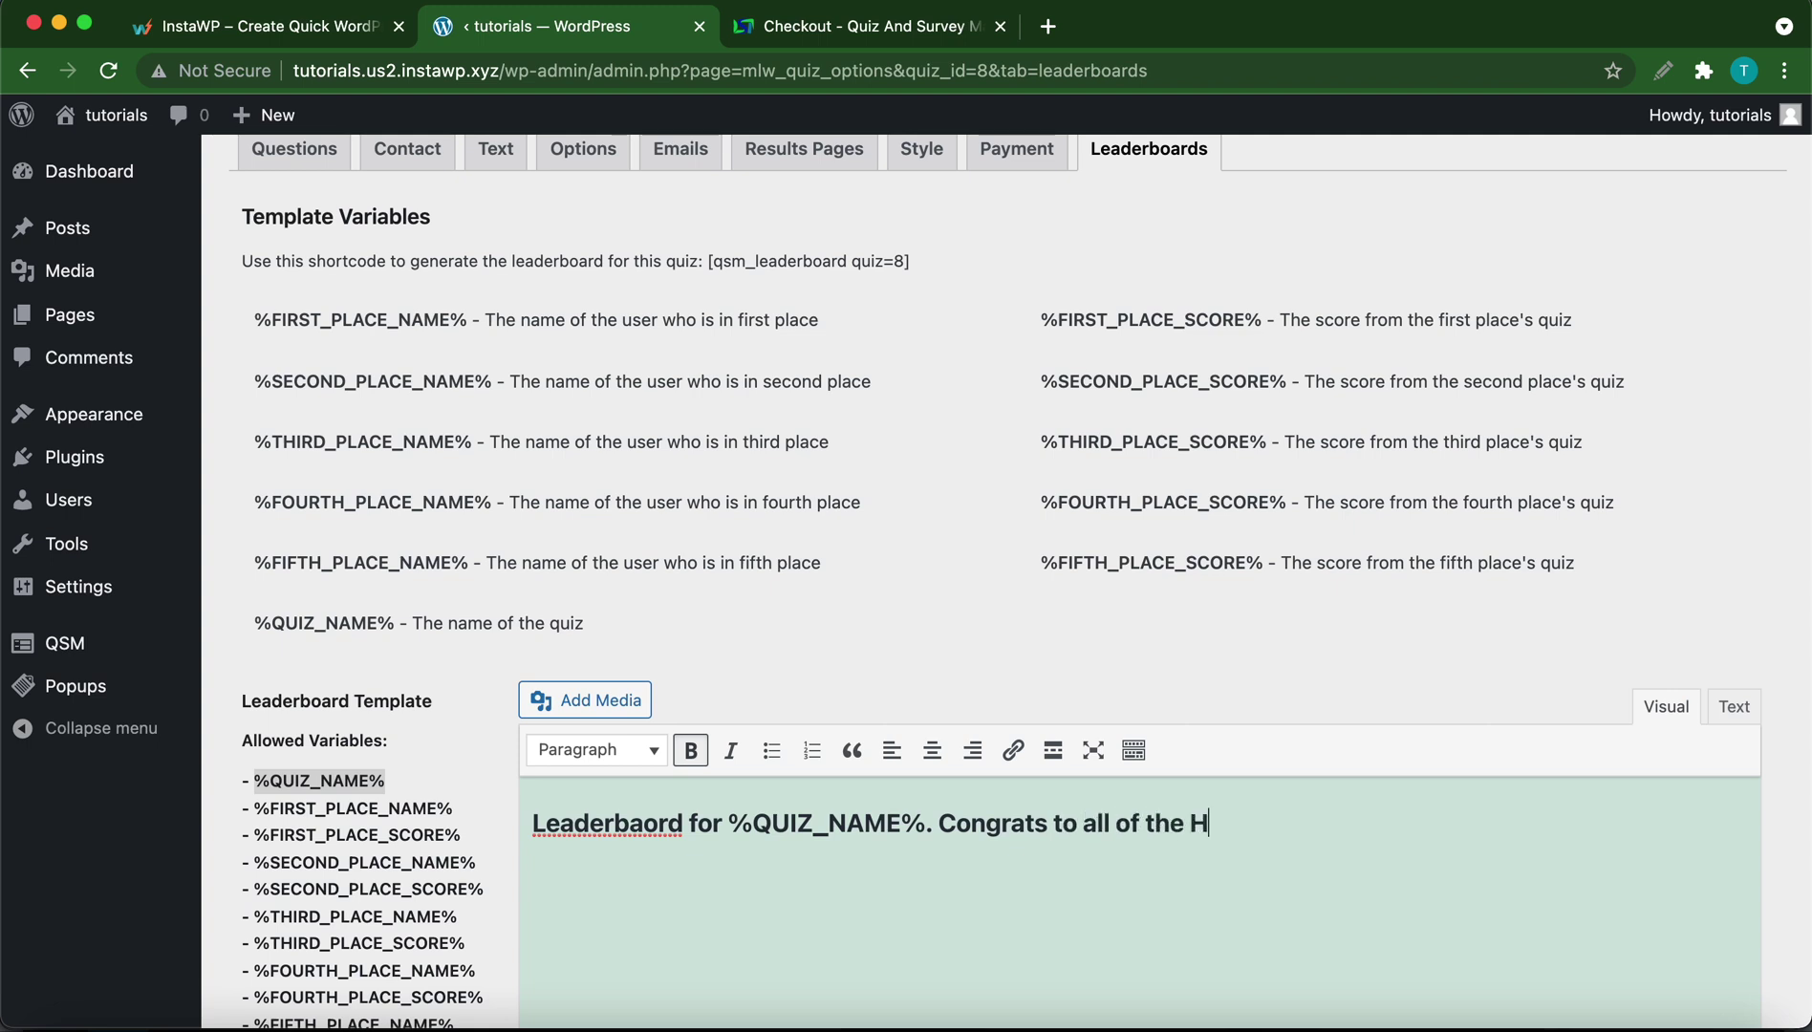
text(igh Scorers!)
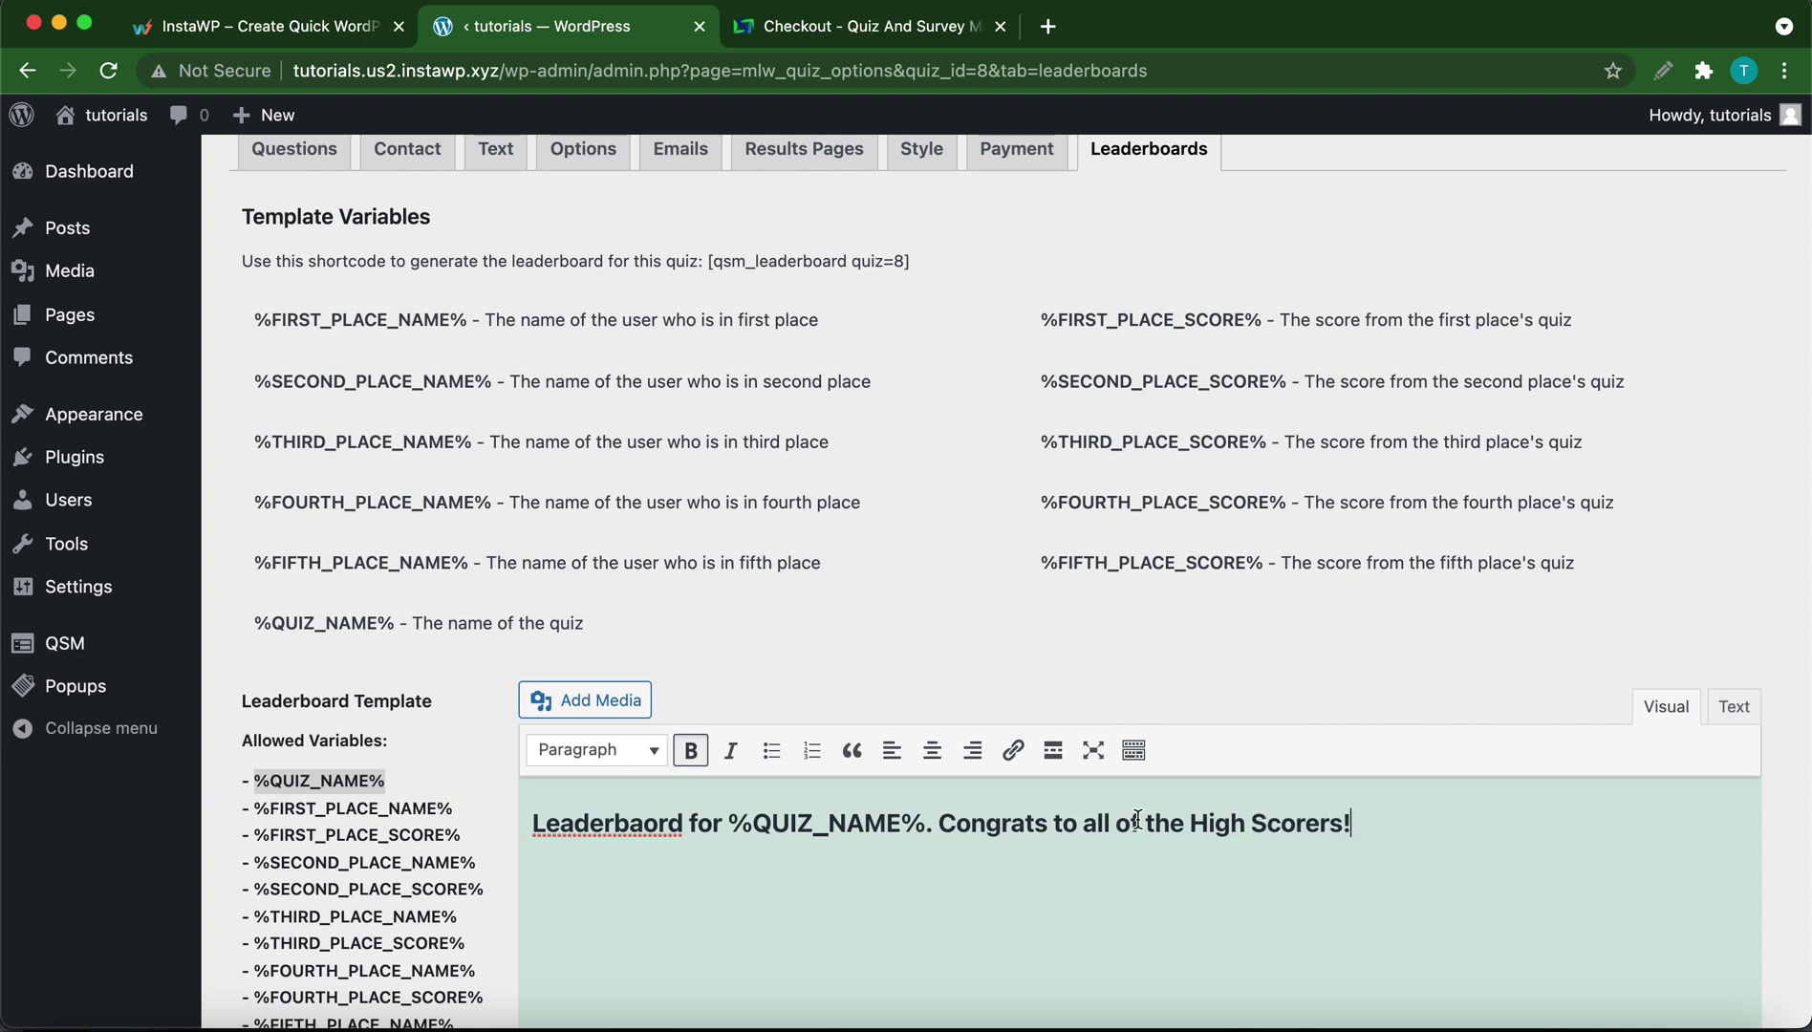
- End the heading with '!' and add a %FIRST_PLACE_NAME% %FIRST_PLACE_SCORE% line below it
scroll(965, 903, down, 3)
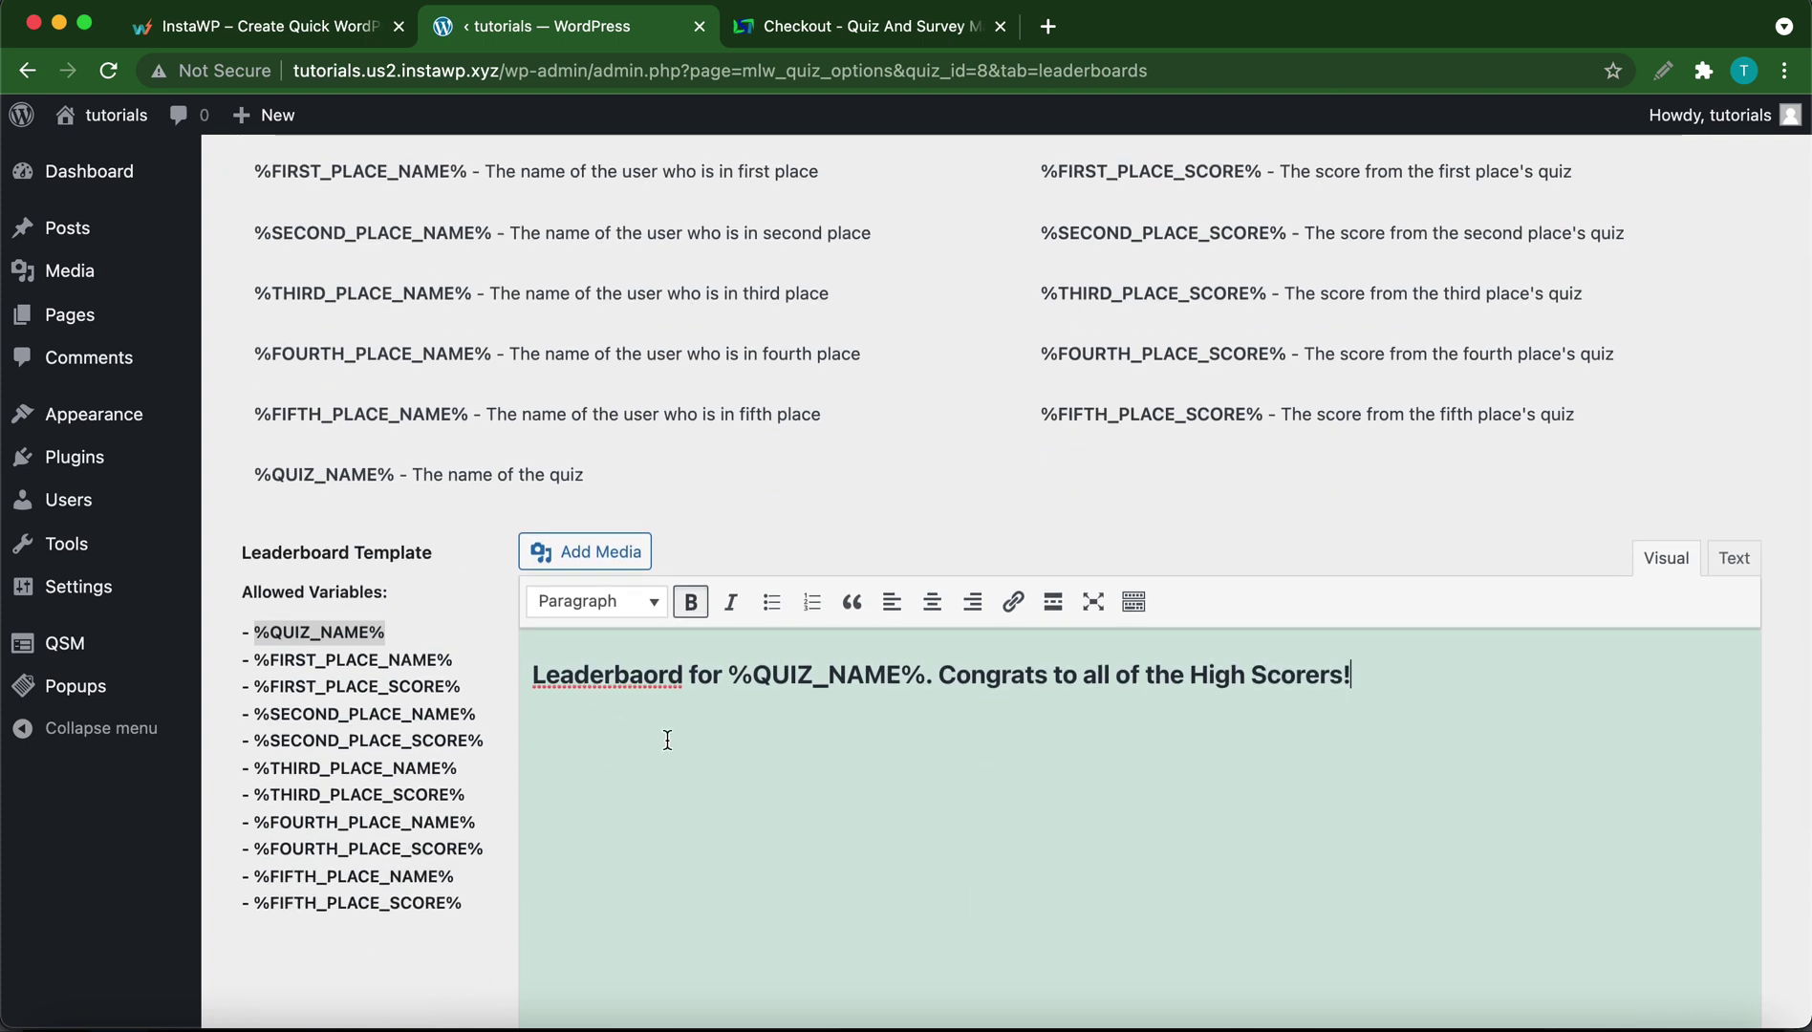
text(!)
key(Return)
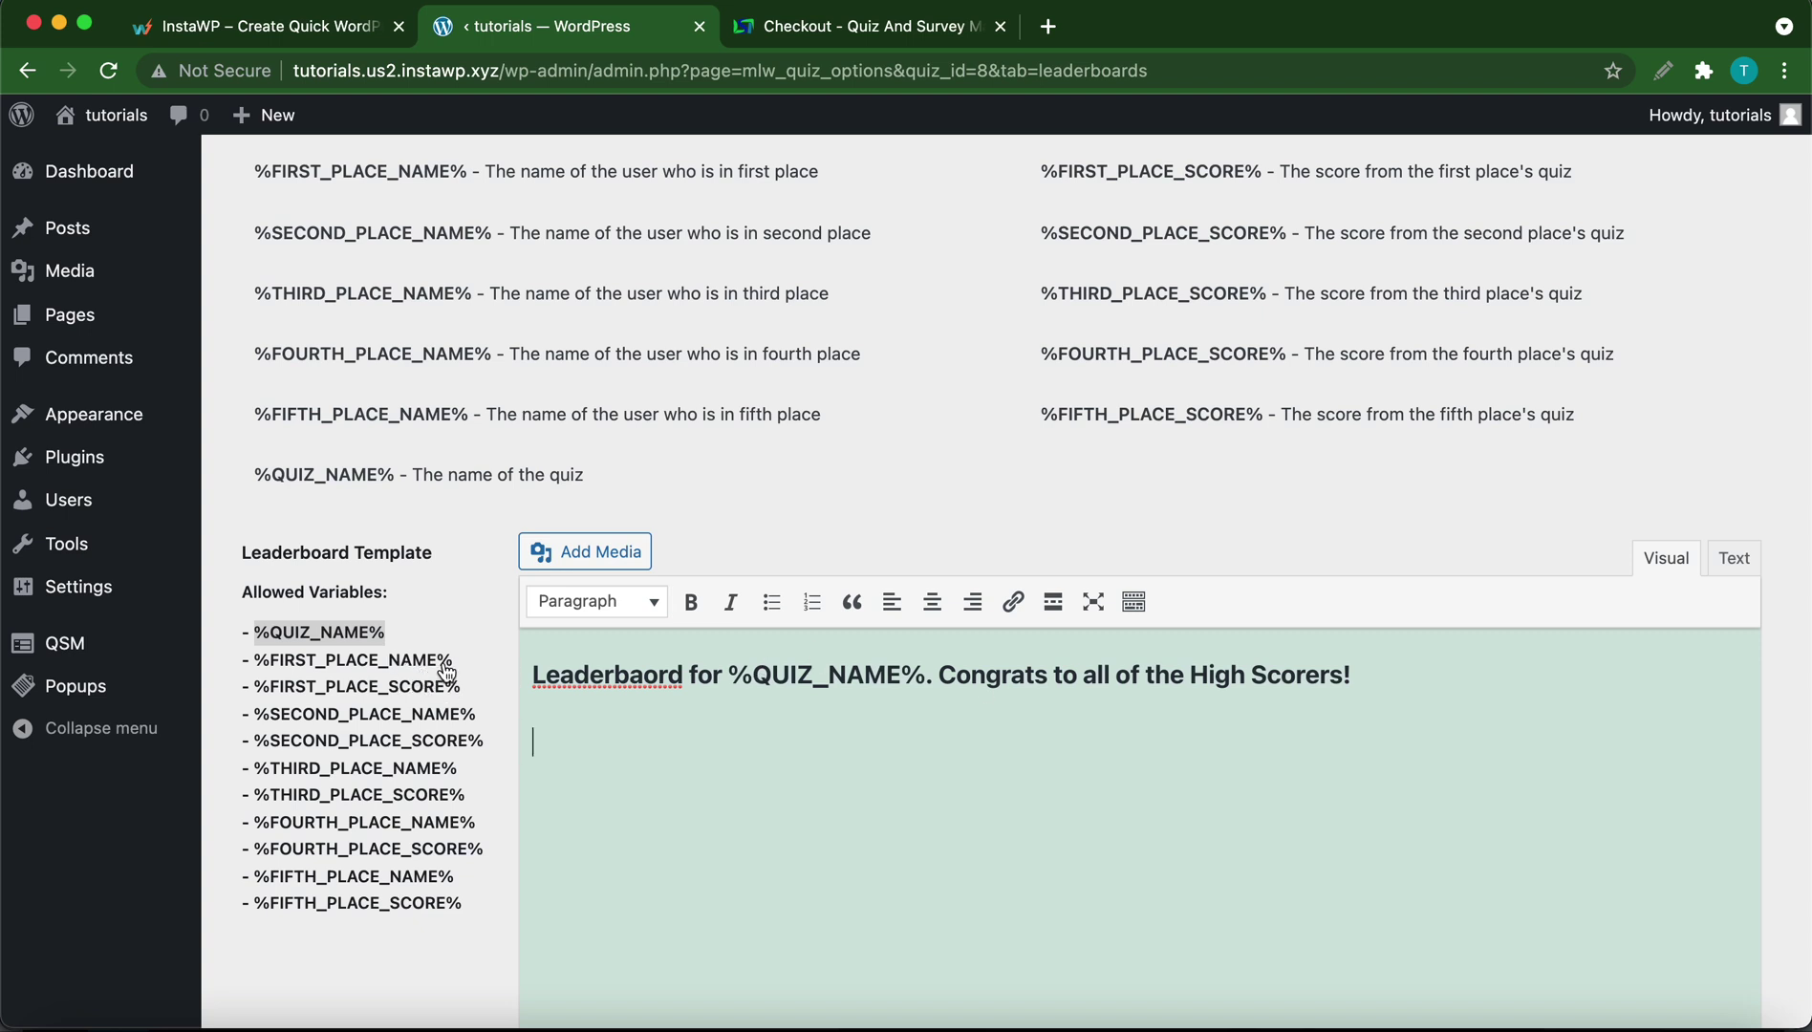
drag(468, 675, 254, 672)
key(super+c)
click(535, 741)
key(super+v)
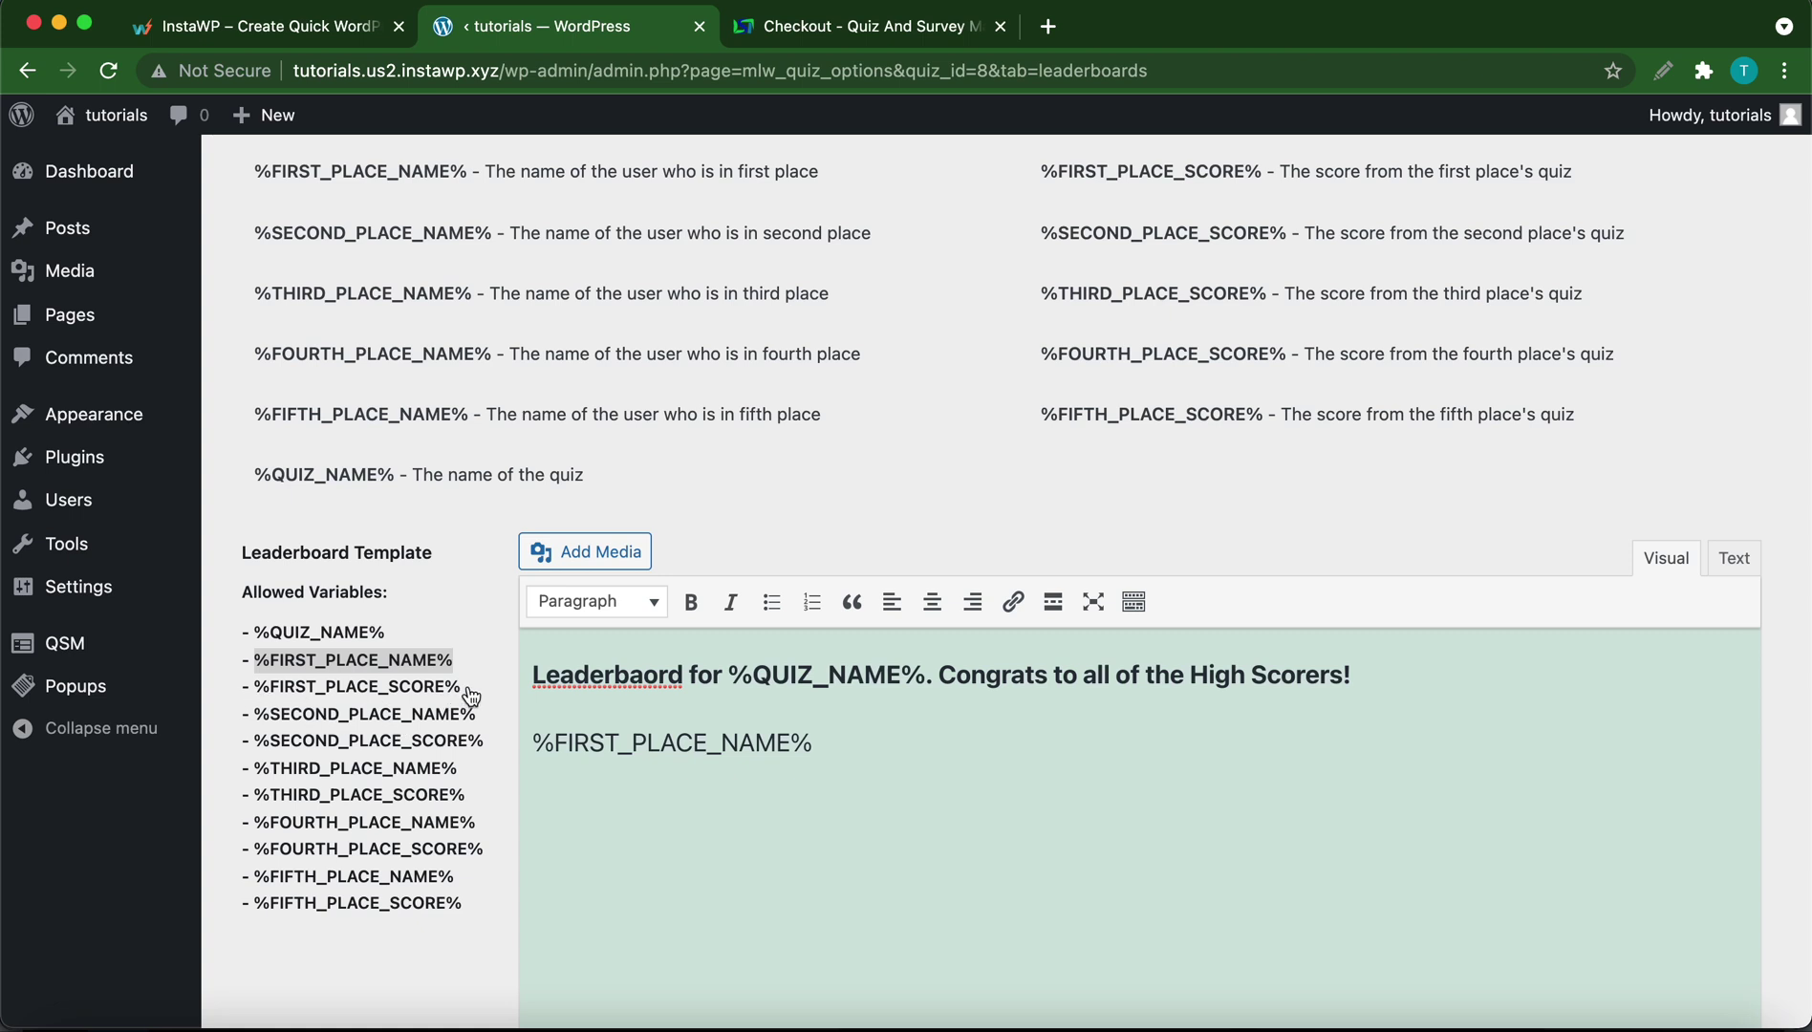
drag(468, 696, 237, 695)
key(super+c)
click(890, 738)
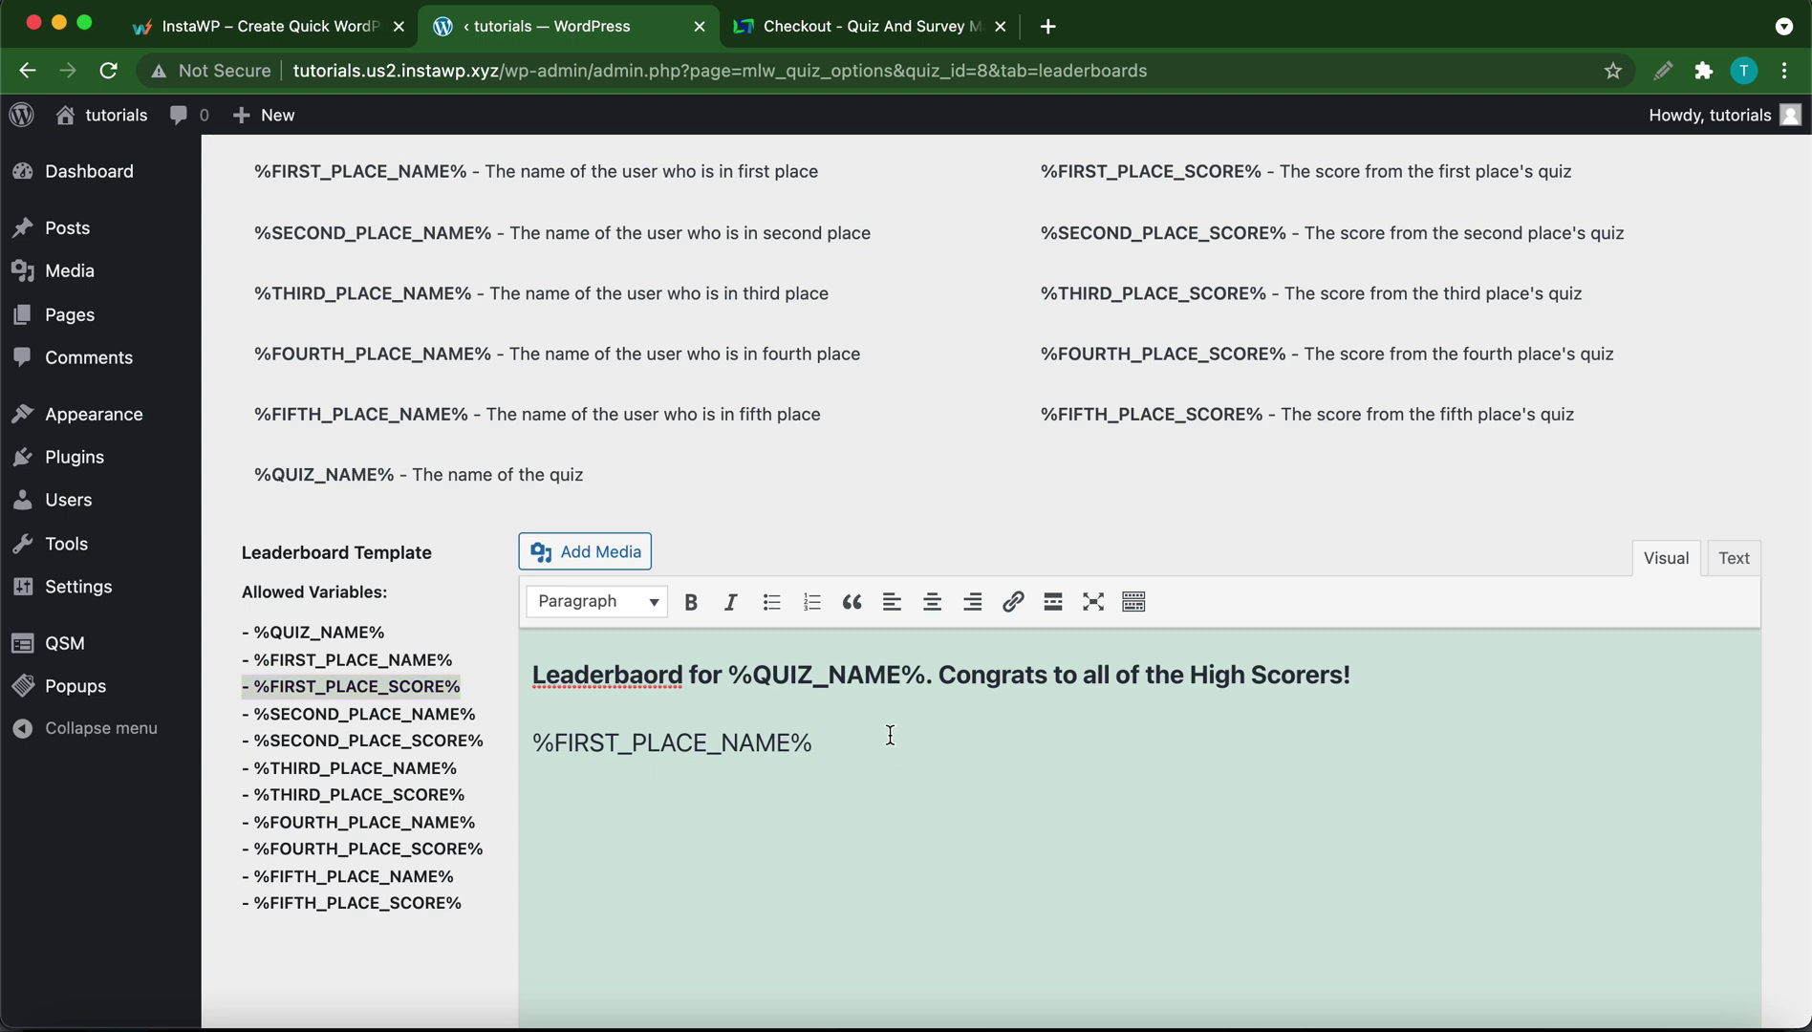
key(super+v)
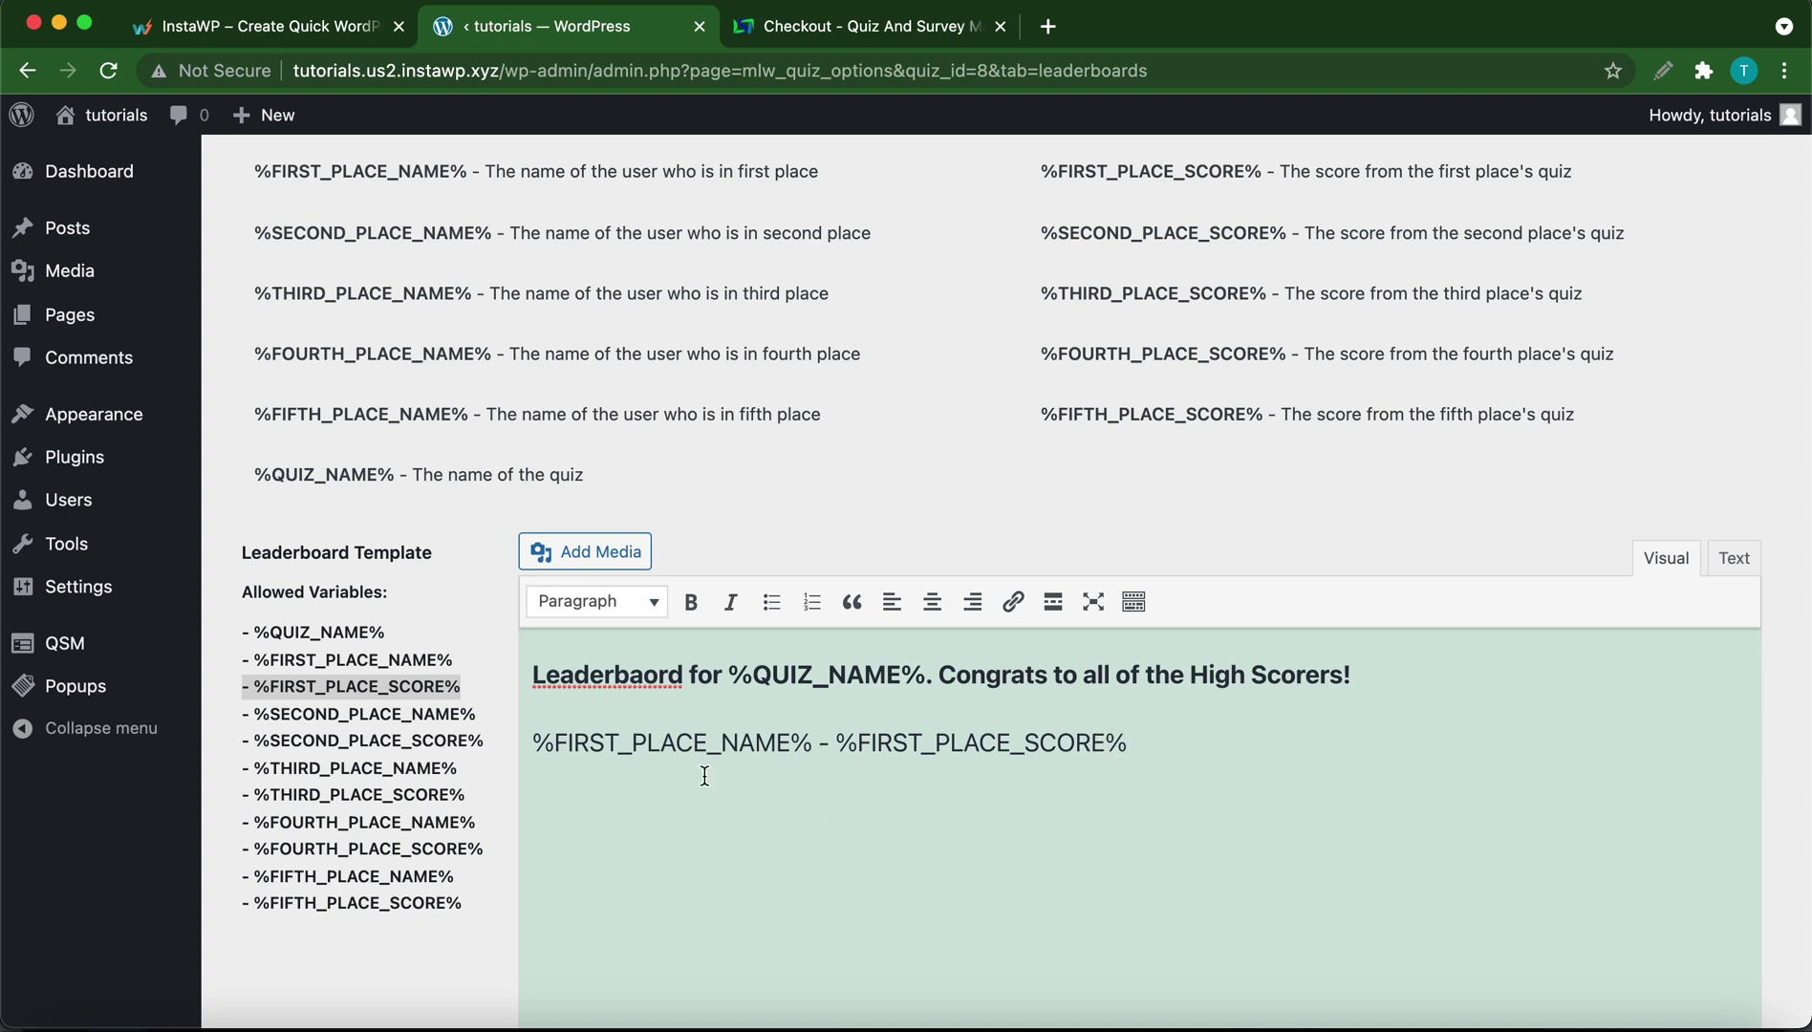
- Add the line %SECOND_PLACE_NAME% - %SECOND_PLACE_SCORE% to the template
click(252, 713)
click(250, 740)
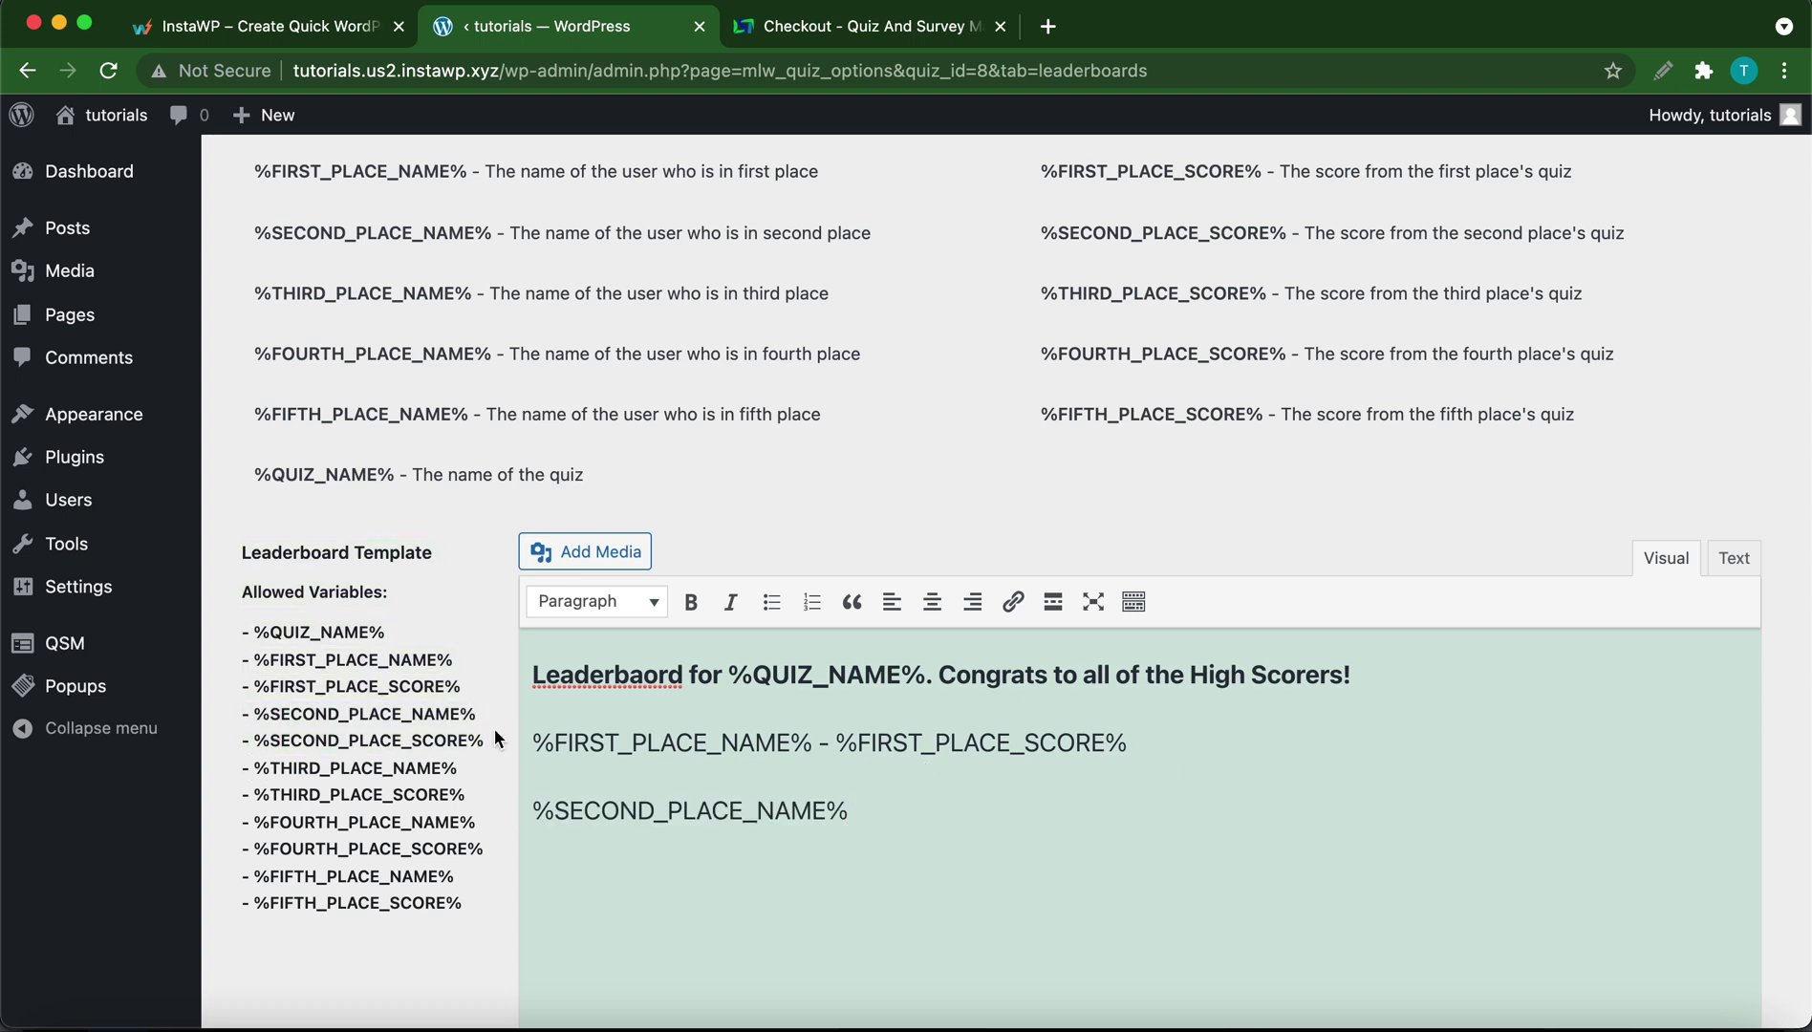
click(250, 741)
text(-)
text(%SECOND_PLACE_SCORE%)
key(Return)
- Add the line %THIRD_PLACE_NAME% - %THIRD_PLACE_SCORE% to the template
click(257, 769)
text(%THIRD_PLACE_NAME%)
click(478, 795)
text(-)
text(%THIRD_PLACE_SCORE%)
scroll(947, 715, down, 1)
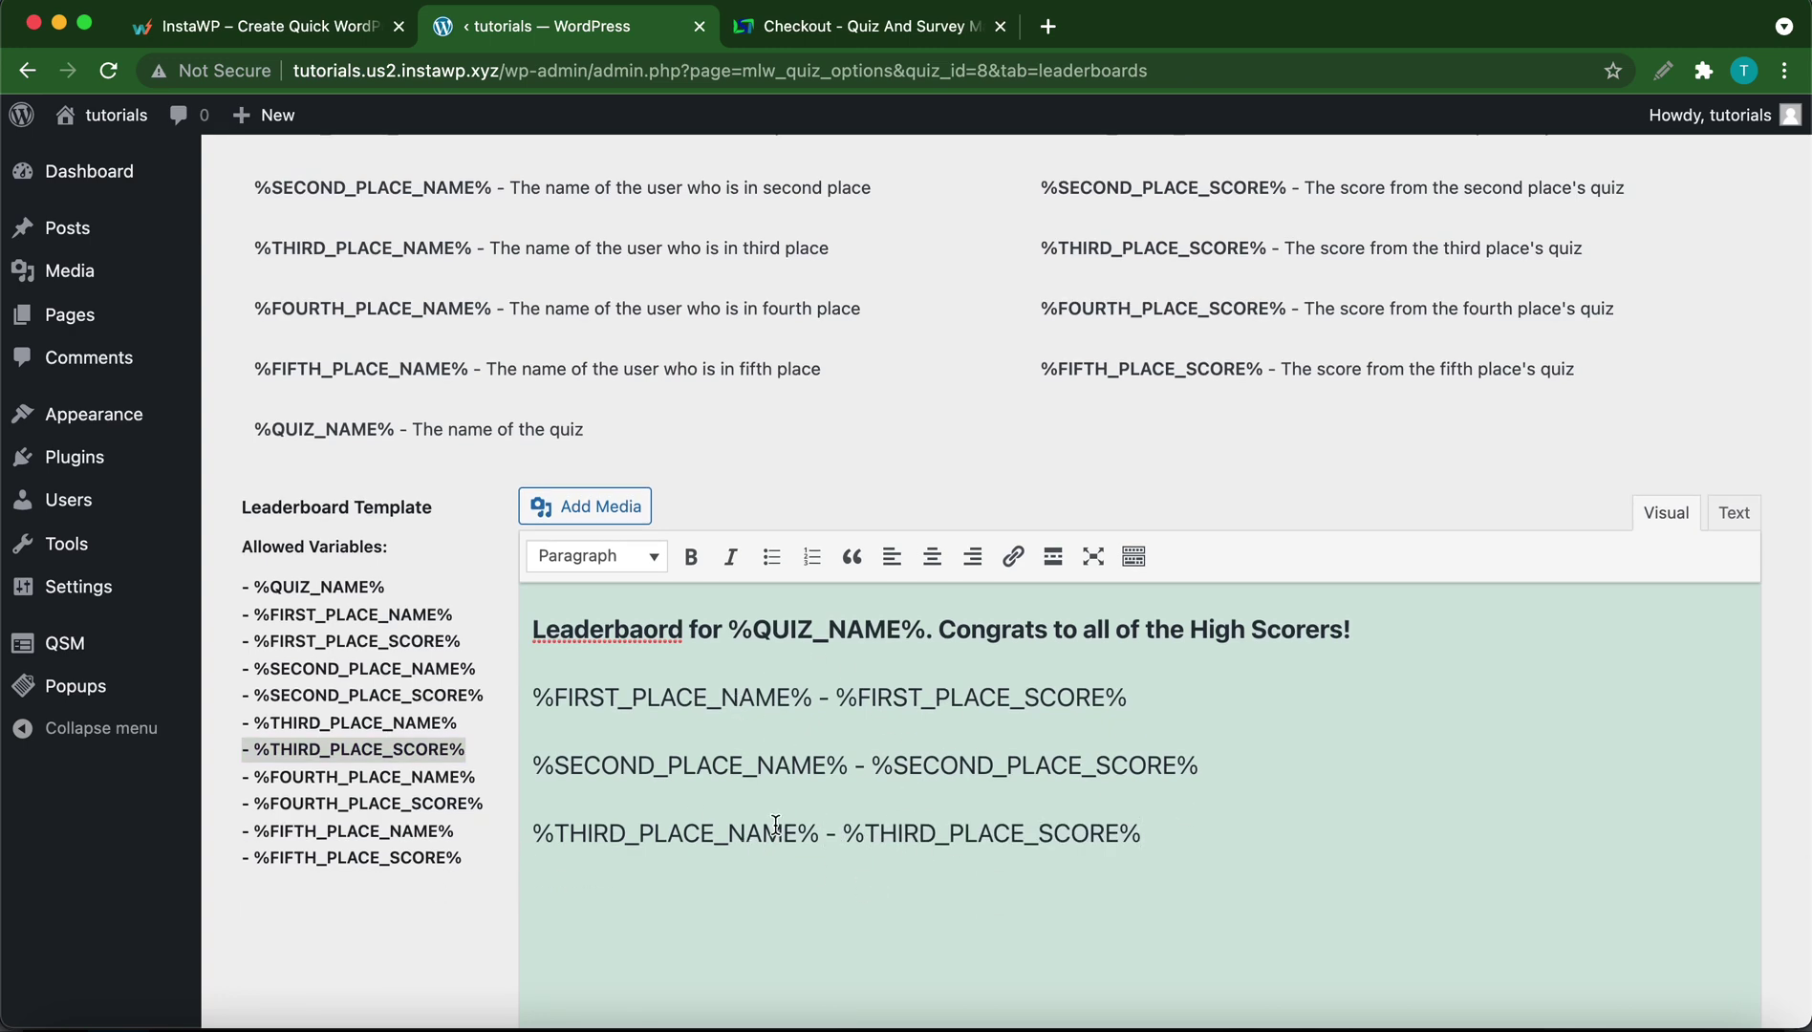
scroll(876, 825, down, 2)
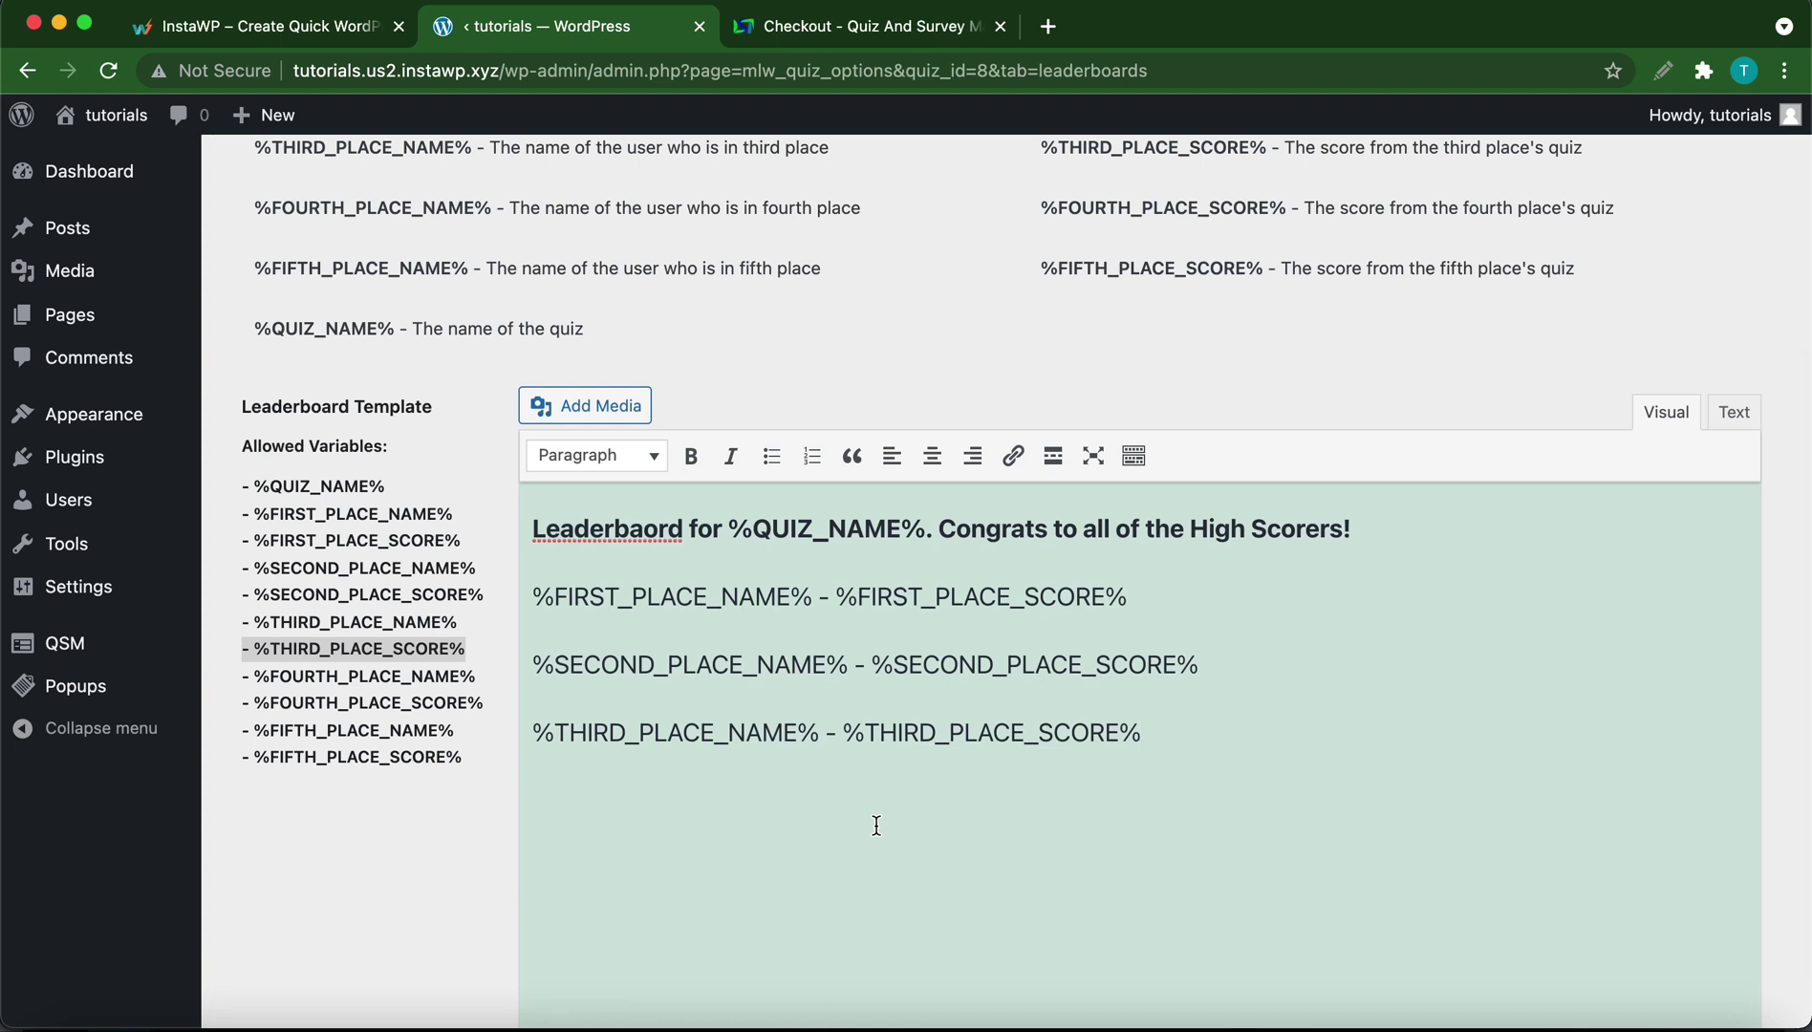
scroll(876, 825, down, 3)
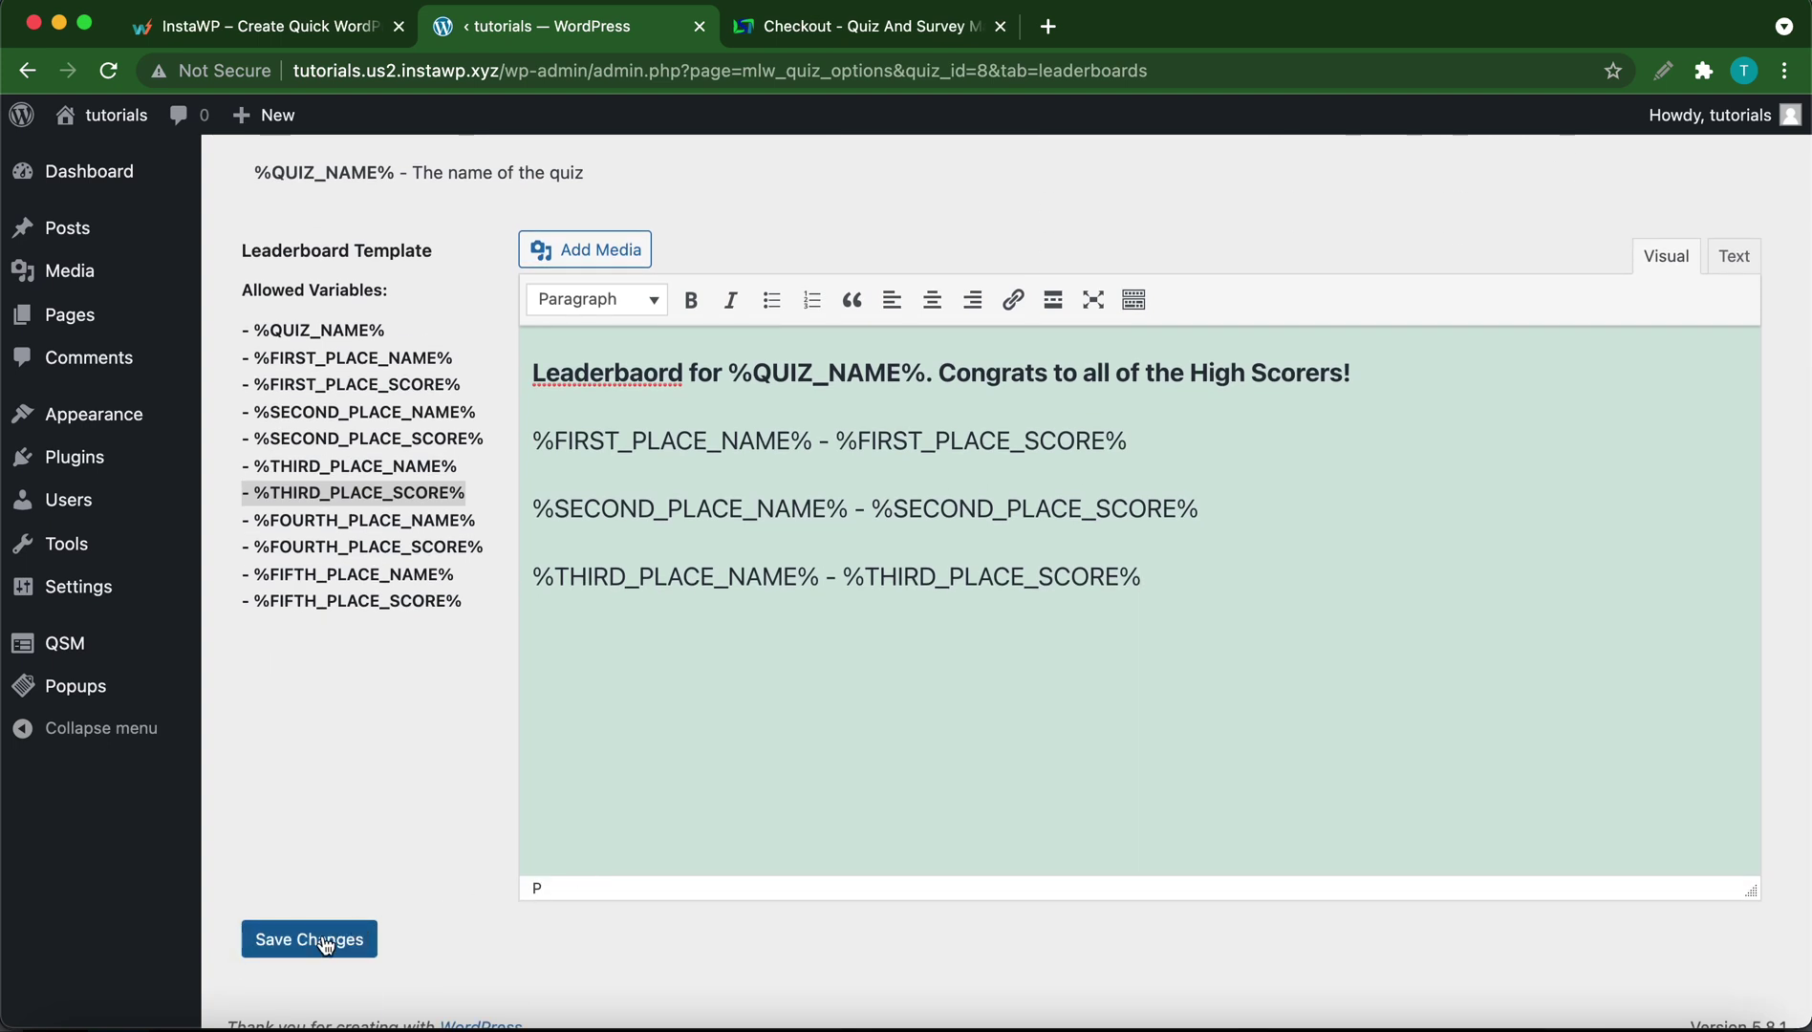
- Save the leaderboard template and copy the shortcode [qsm_leaderboard quiz=8]
click(323, 939)
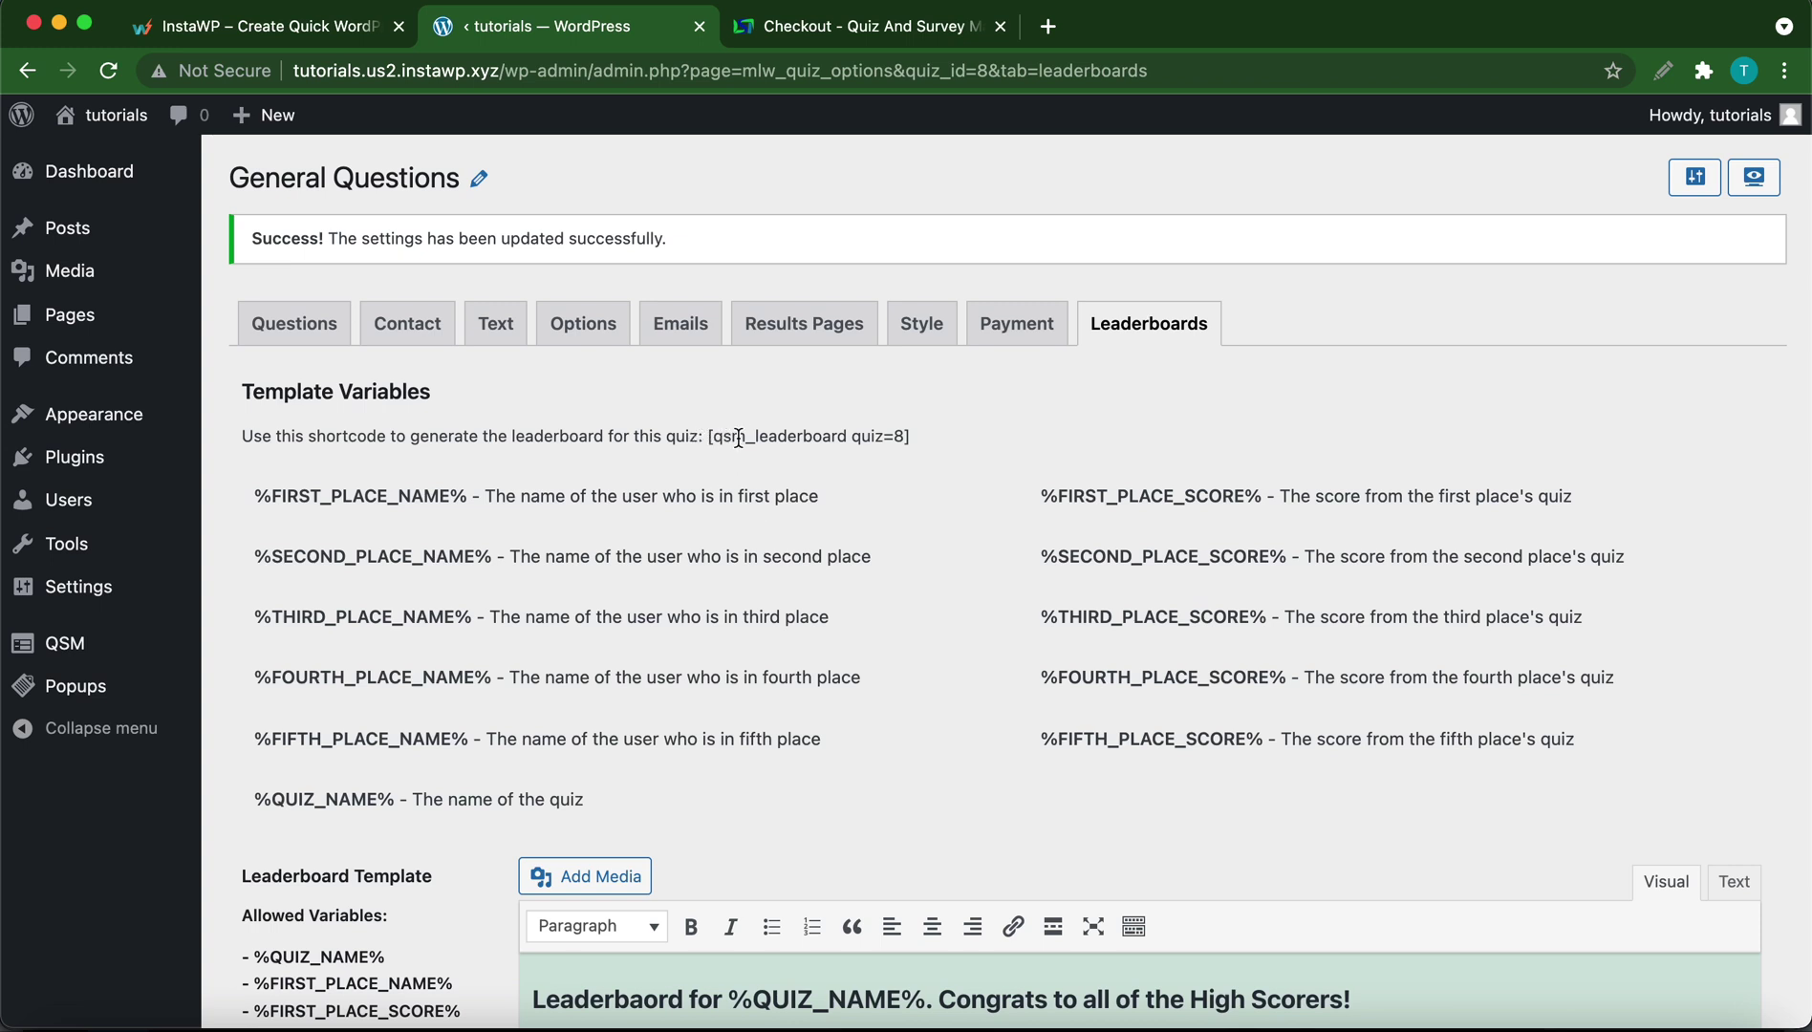
drag(910, 437, 709, 440)
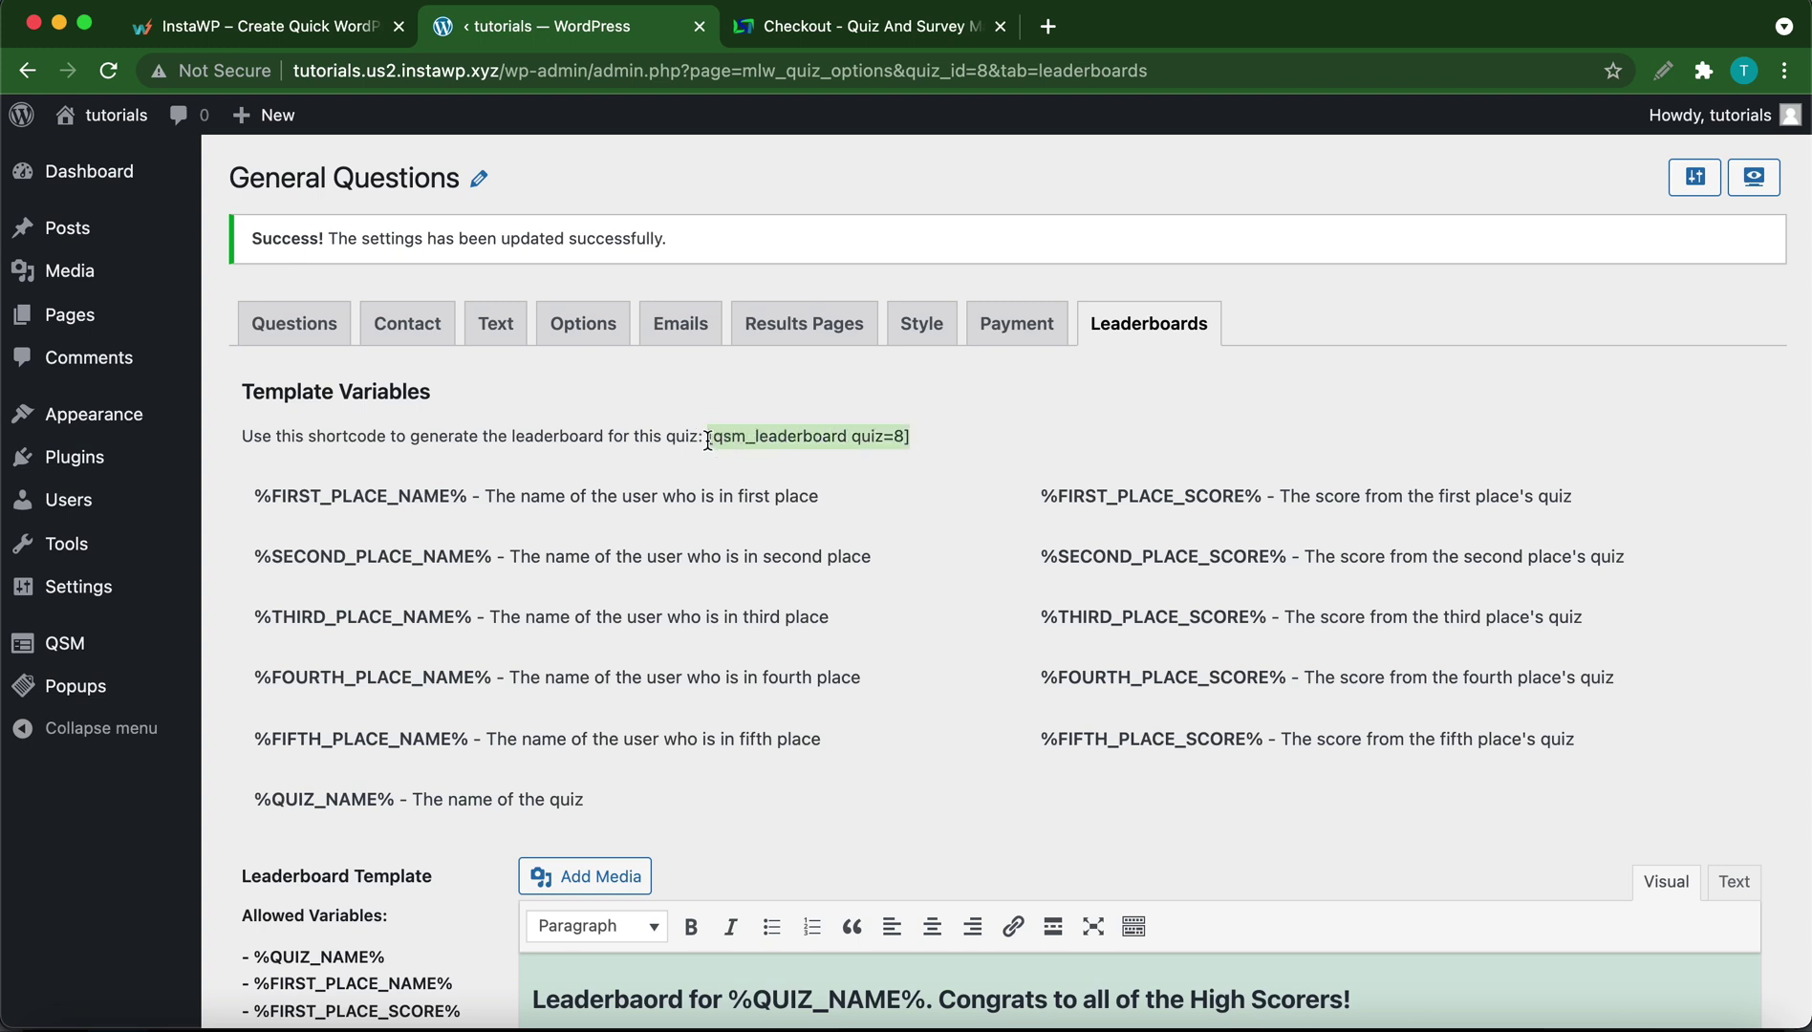
mouse_move(256, 118)
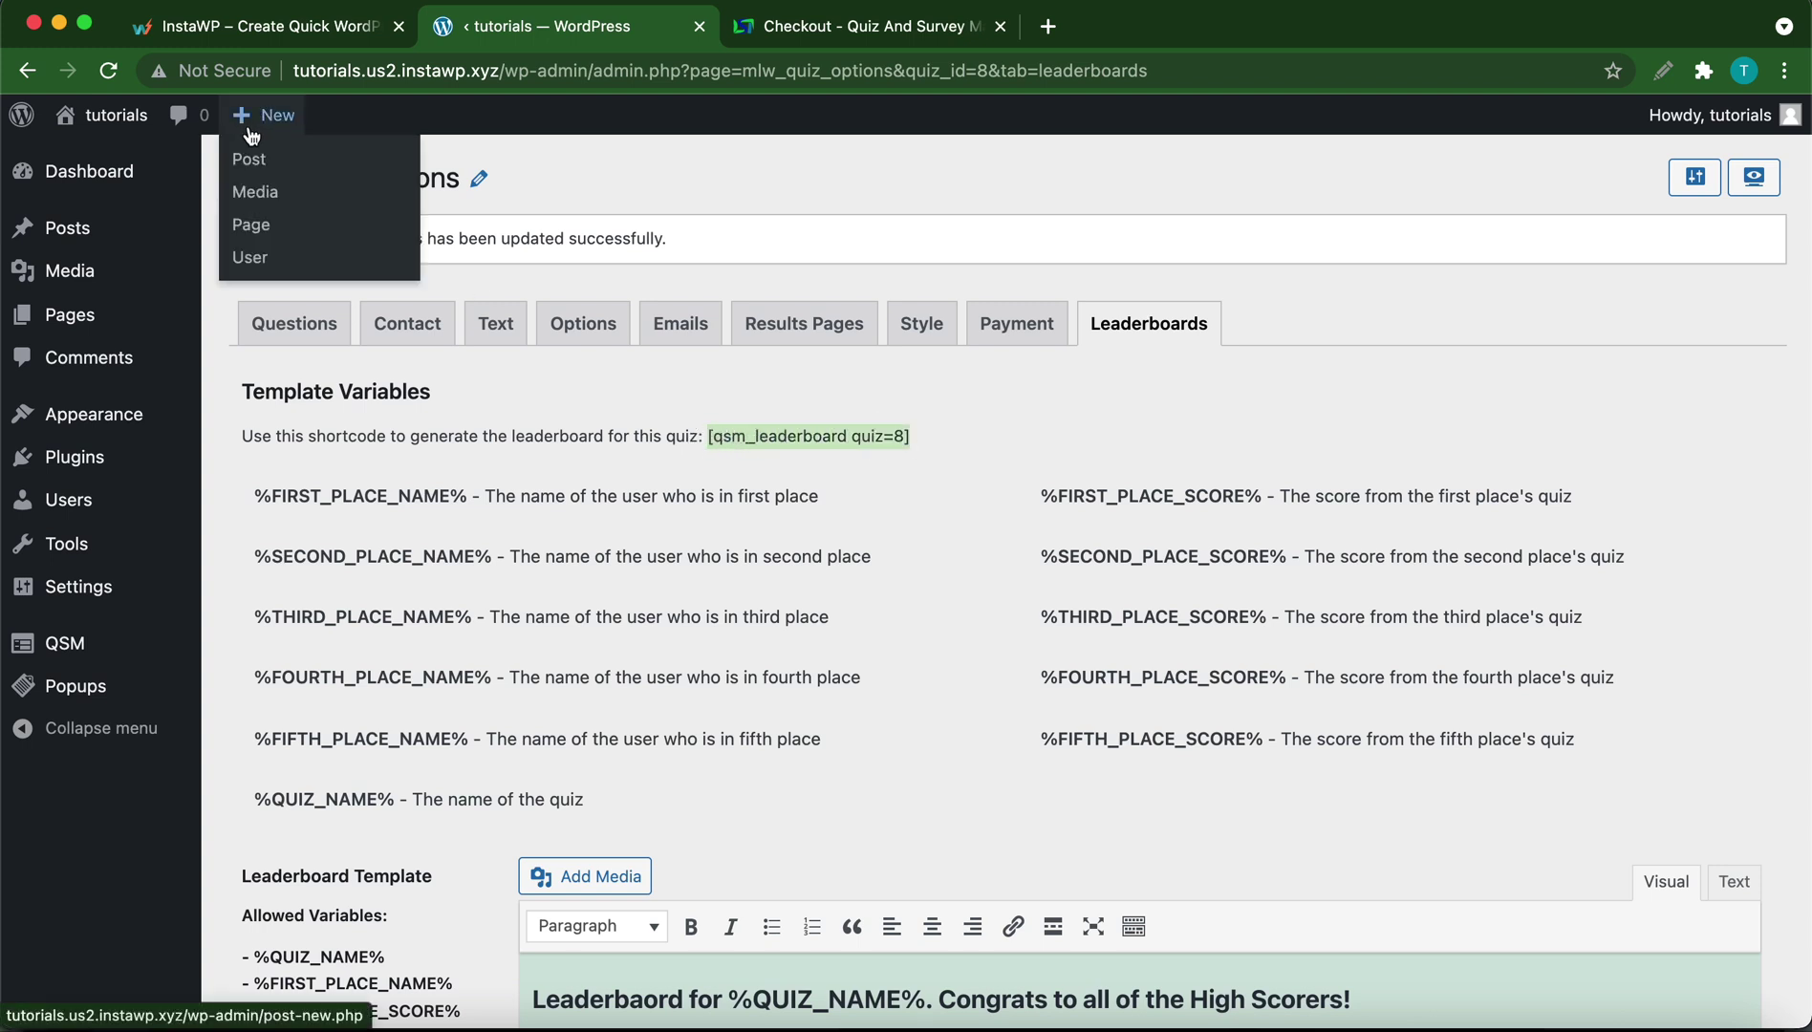
- Create a new page titled 'Quiz Leaderboard'
click(253, 222)
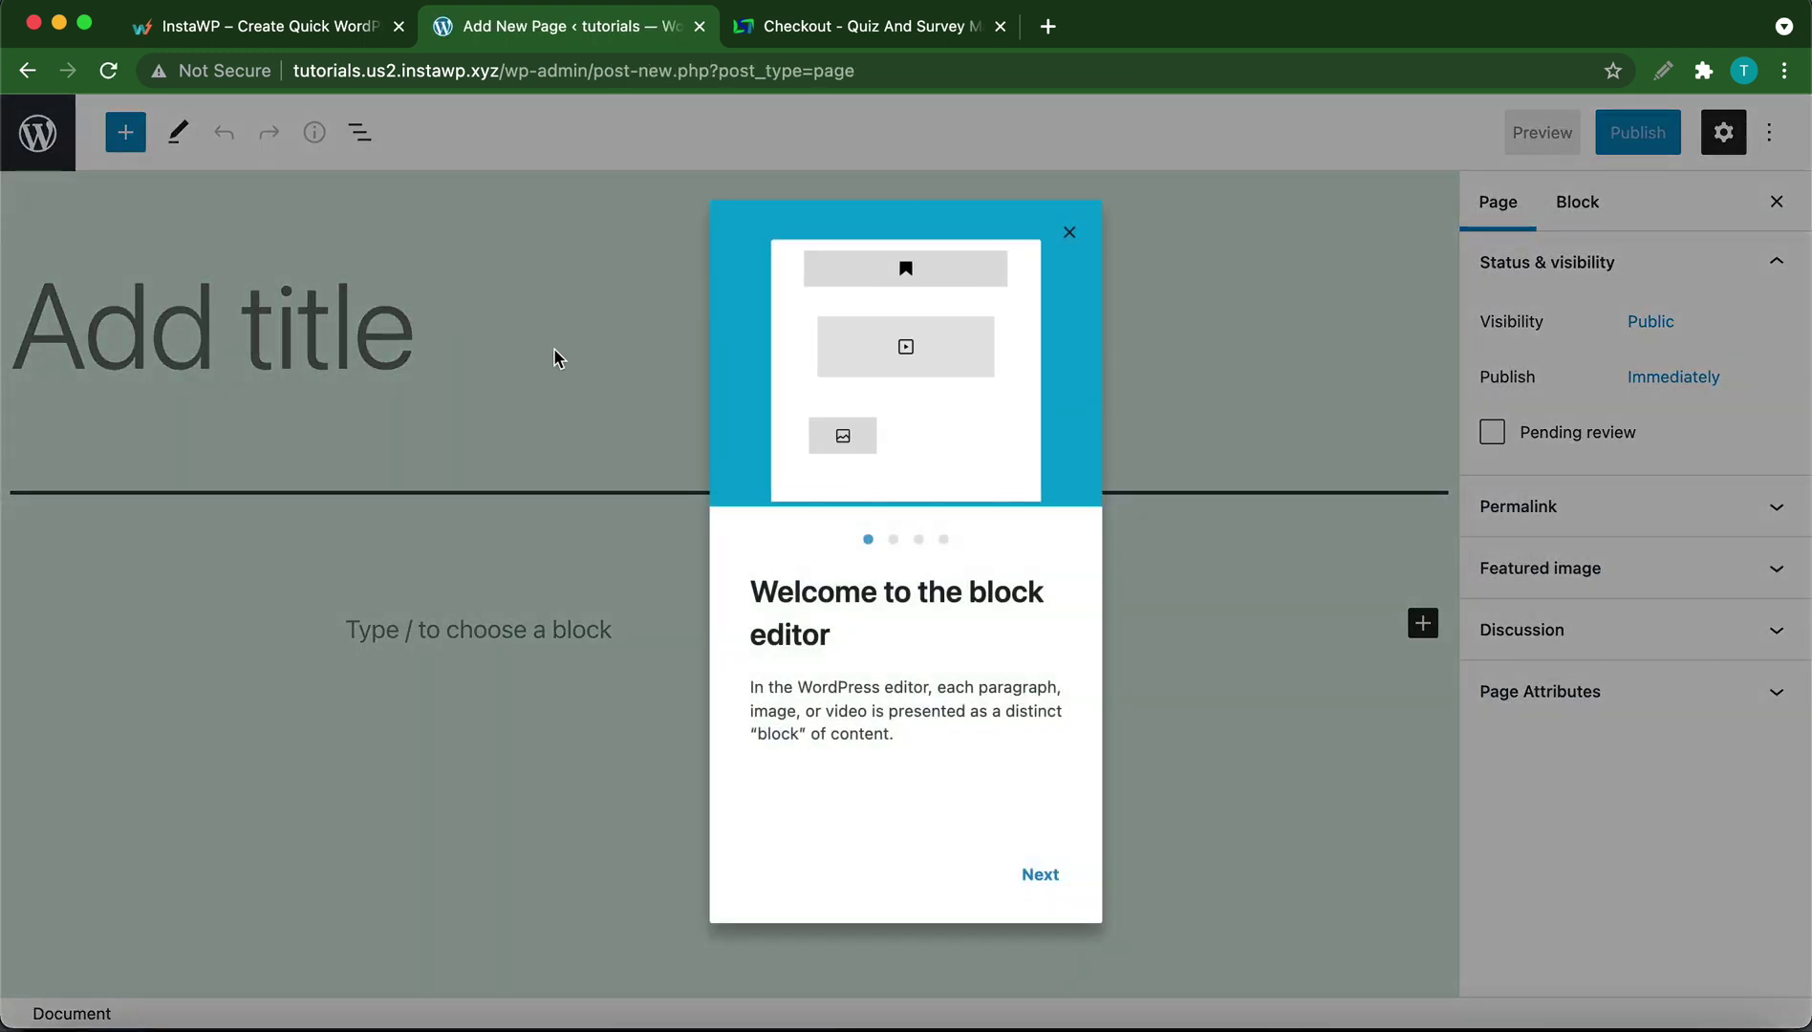
click(1069, 232)
click(418, 394)
text(Quiz Leaderboard)
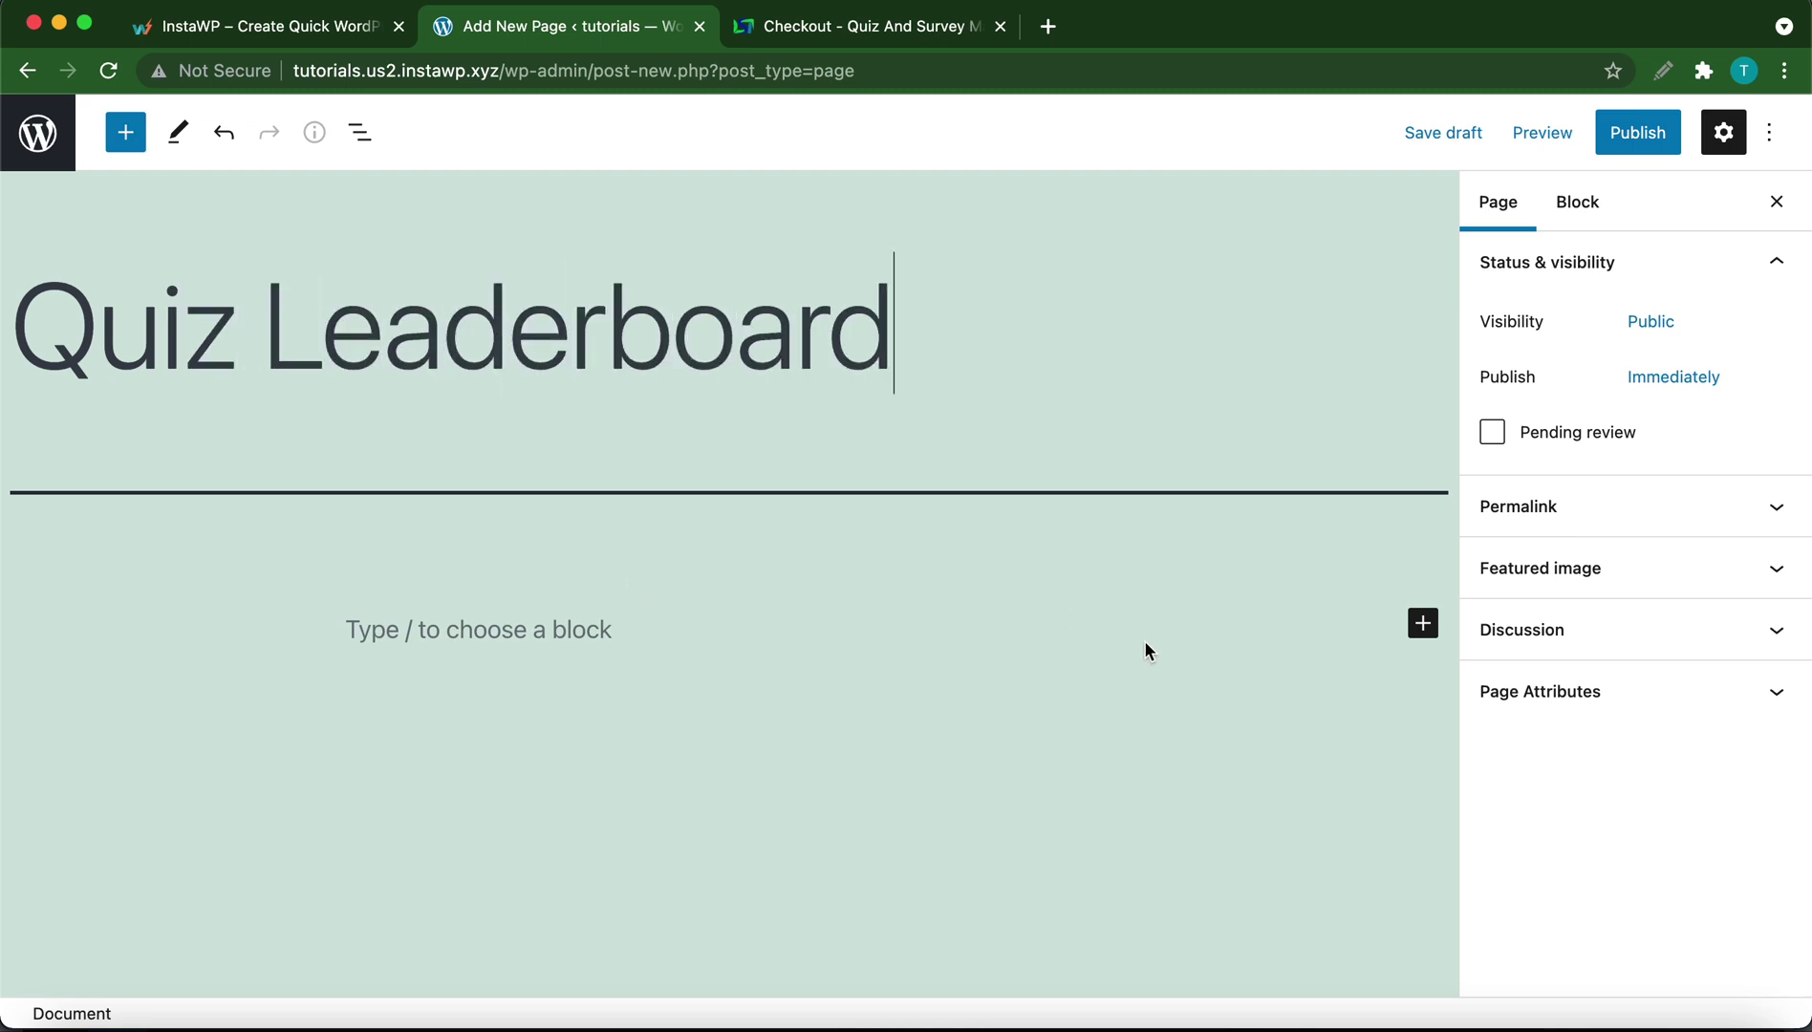
- Add a Shortcode block containing [qsm_leaderboard quiz=8] to the page
click(1422, 626)
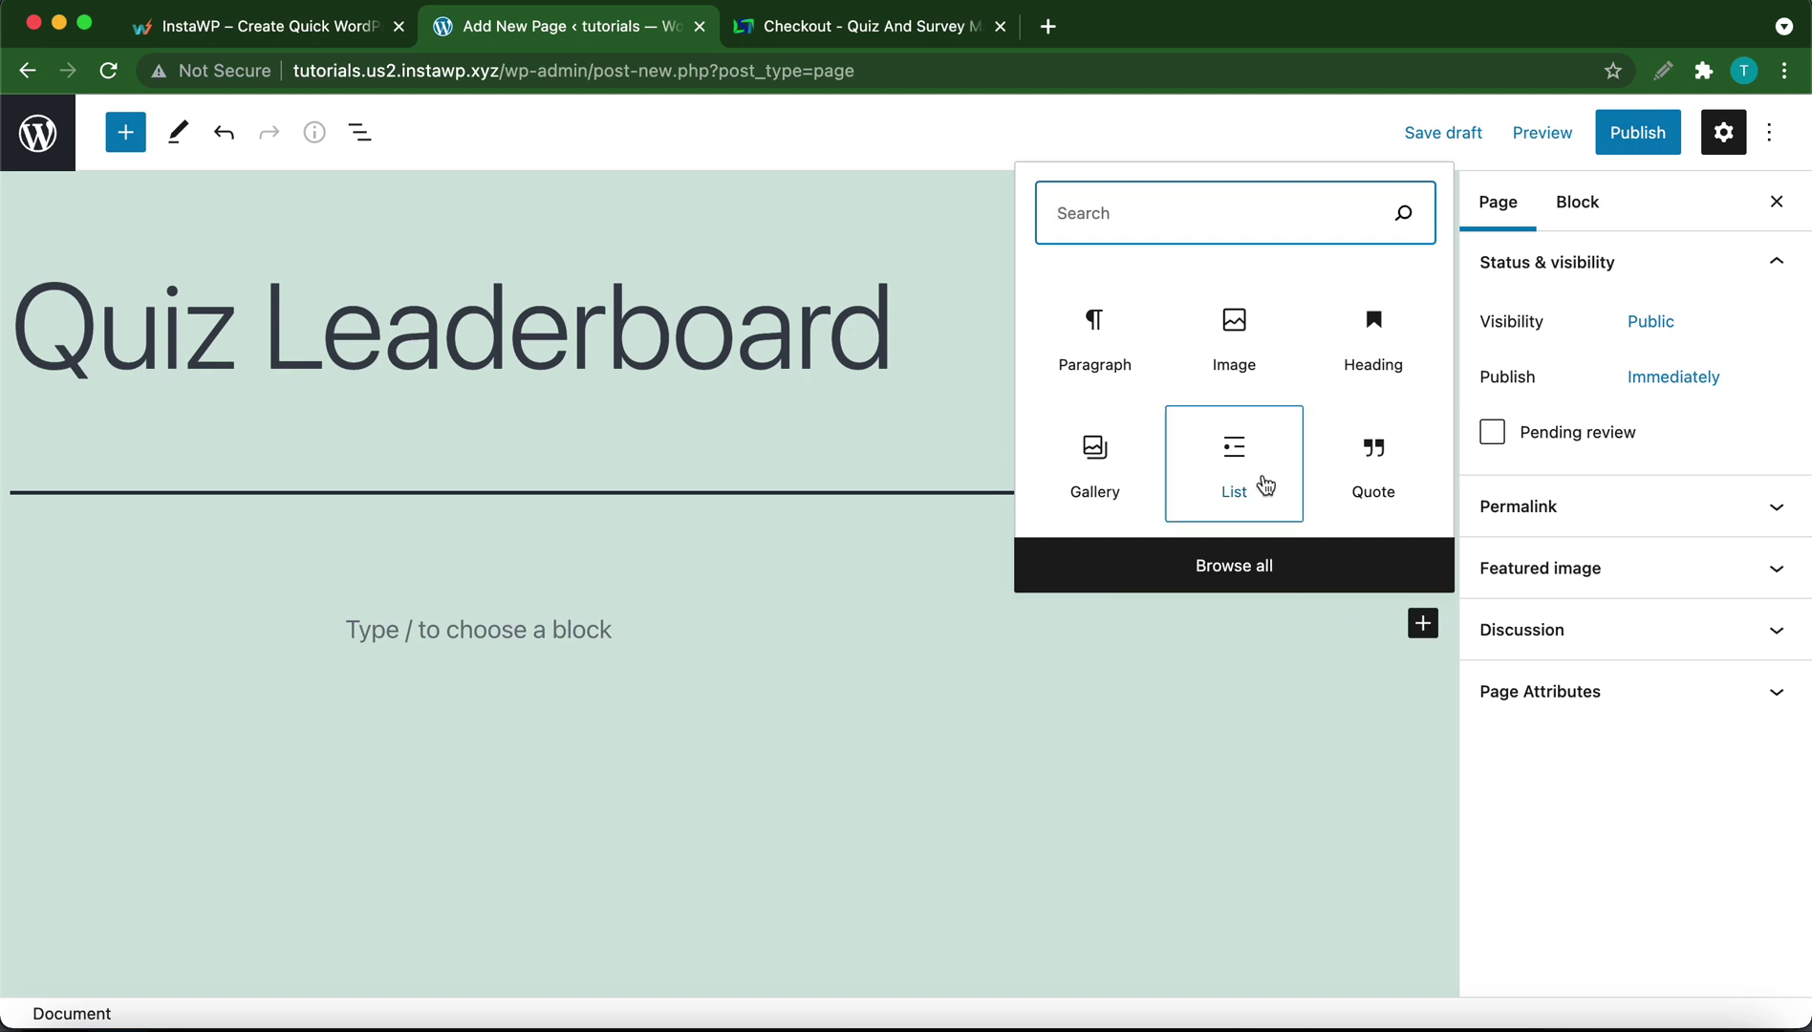
click(1076, 227)
text(short)
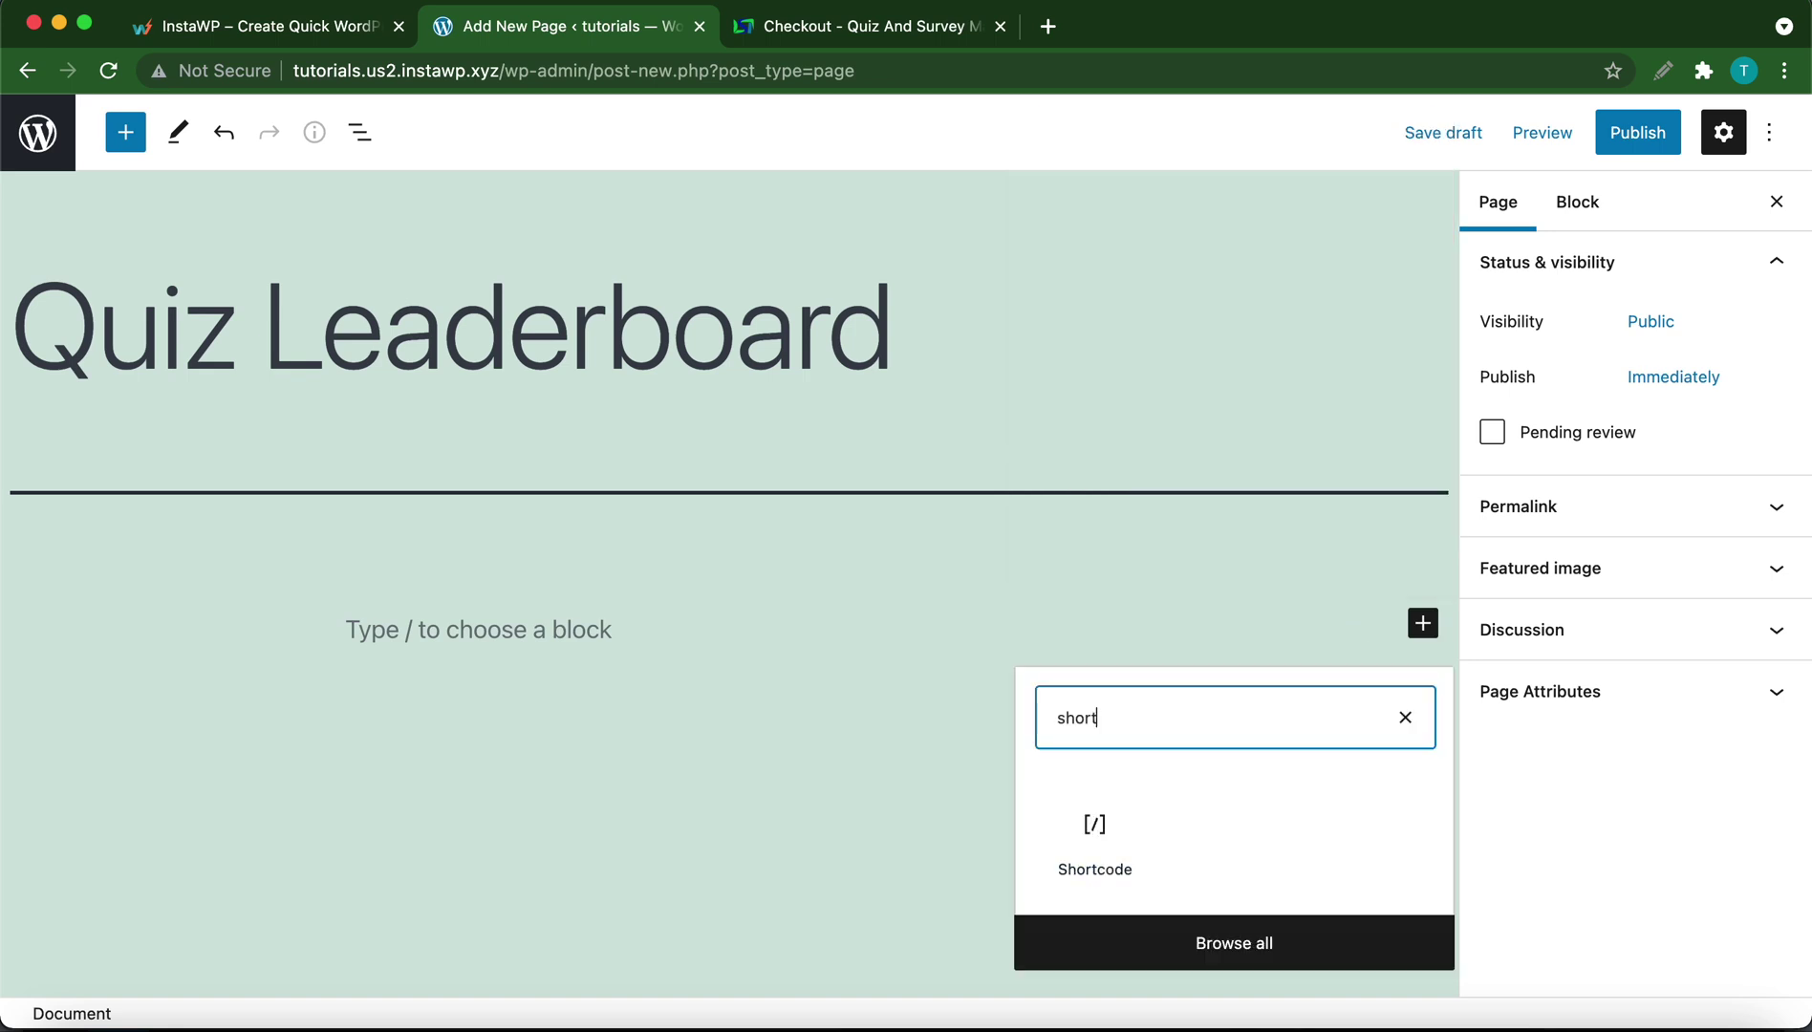
click(1067, 863)
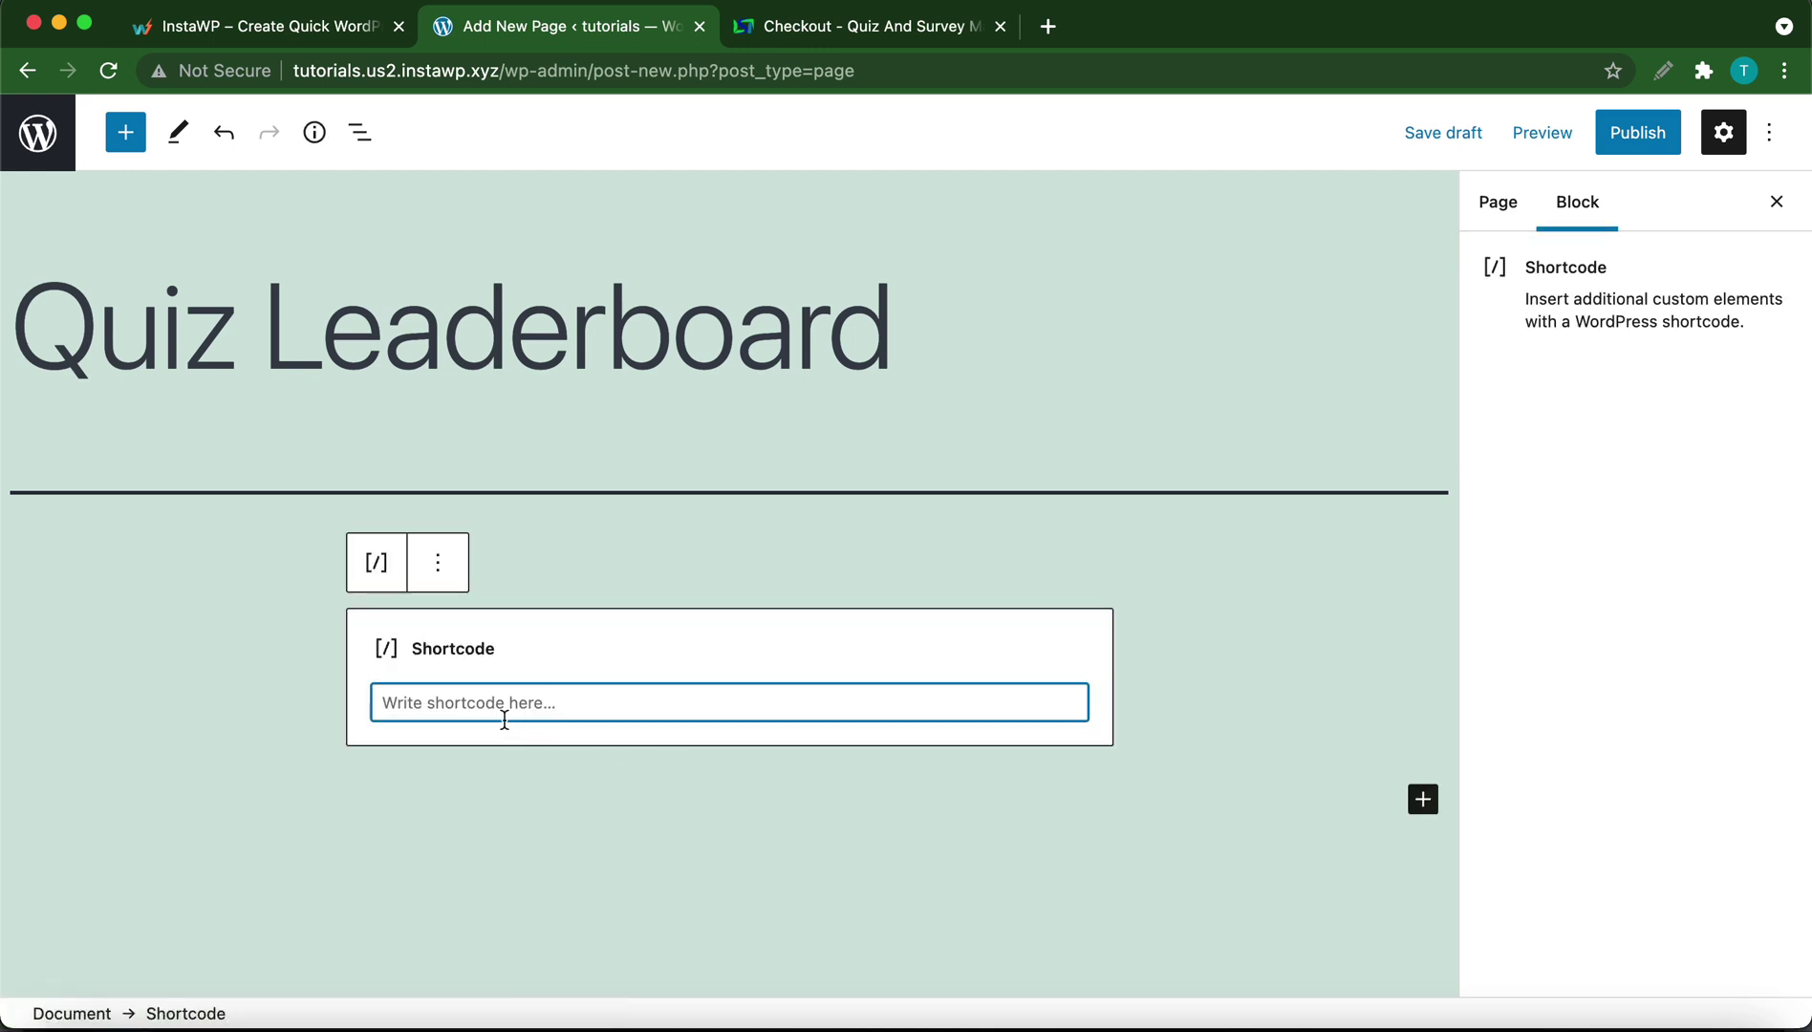
text([qsm_leaderboard quiz=8])
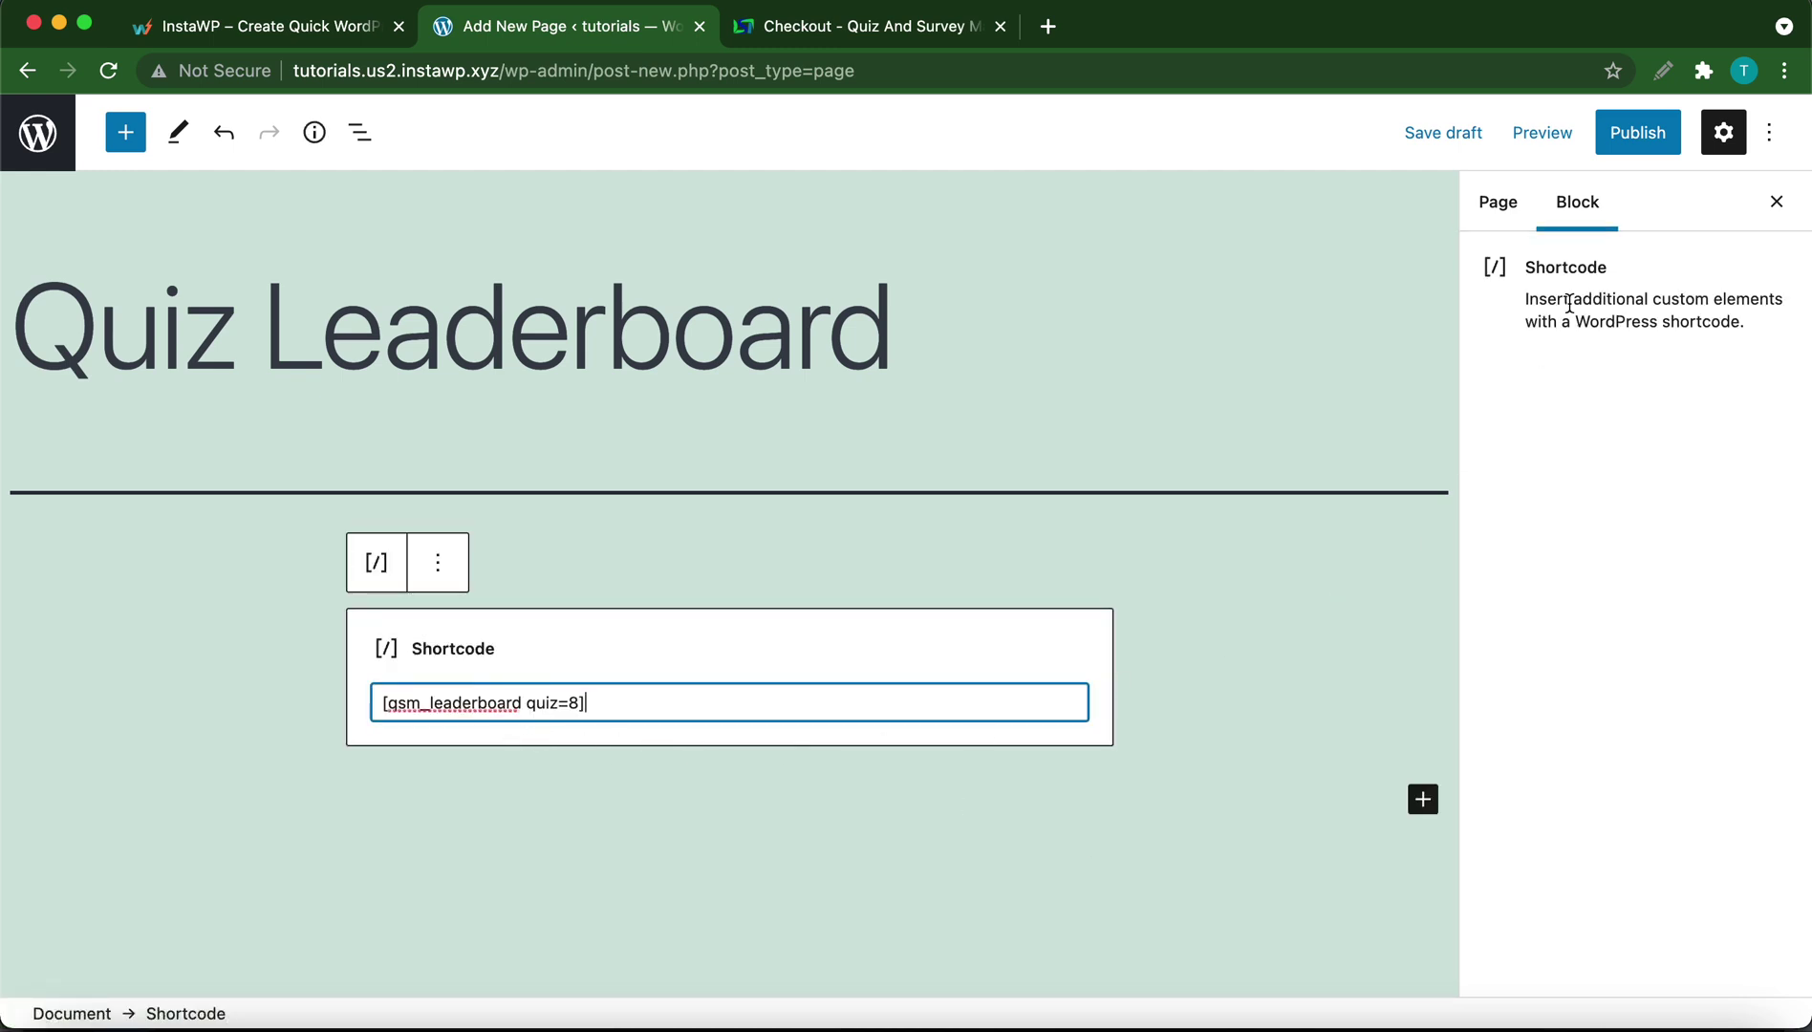
- Preview the page in a new tab, checking Chester 100%, Marie 100%, tutorials 83%
click(1535, 148)
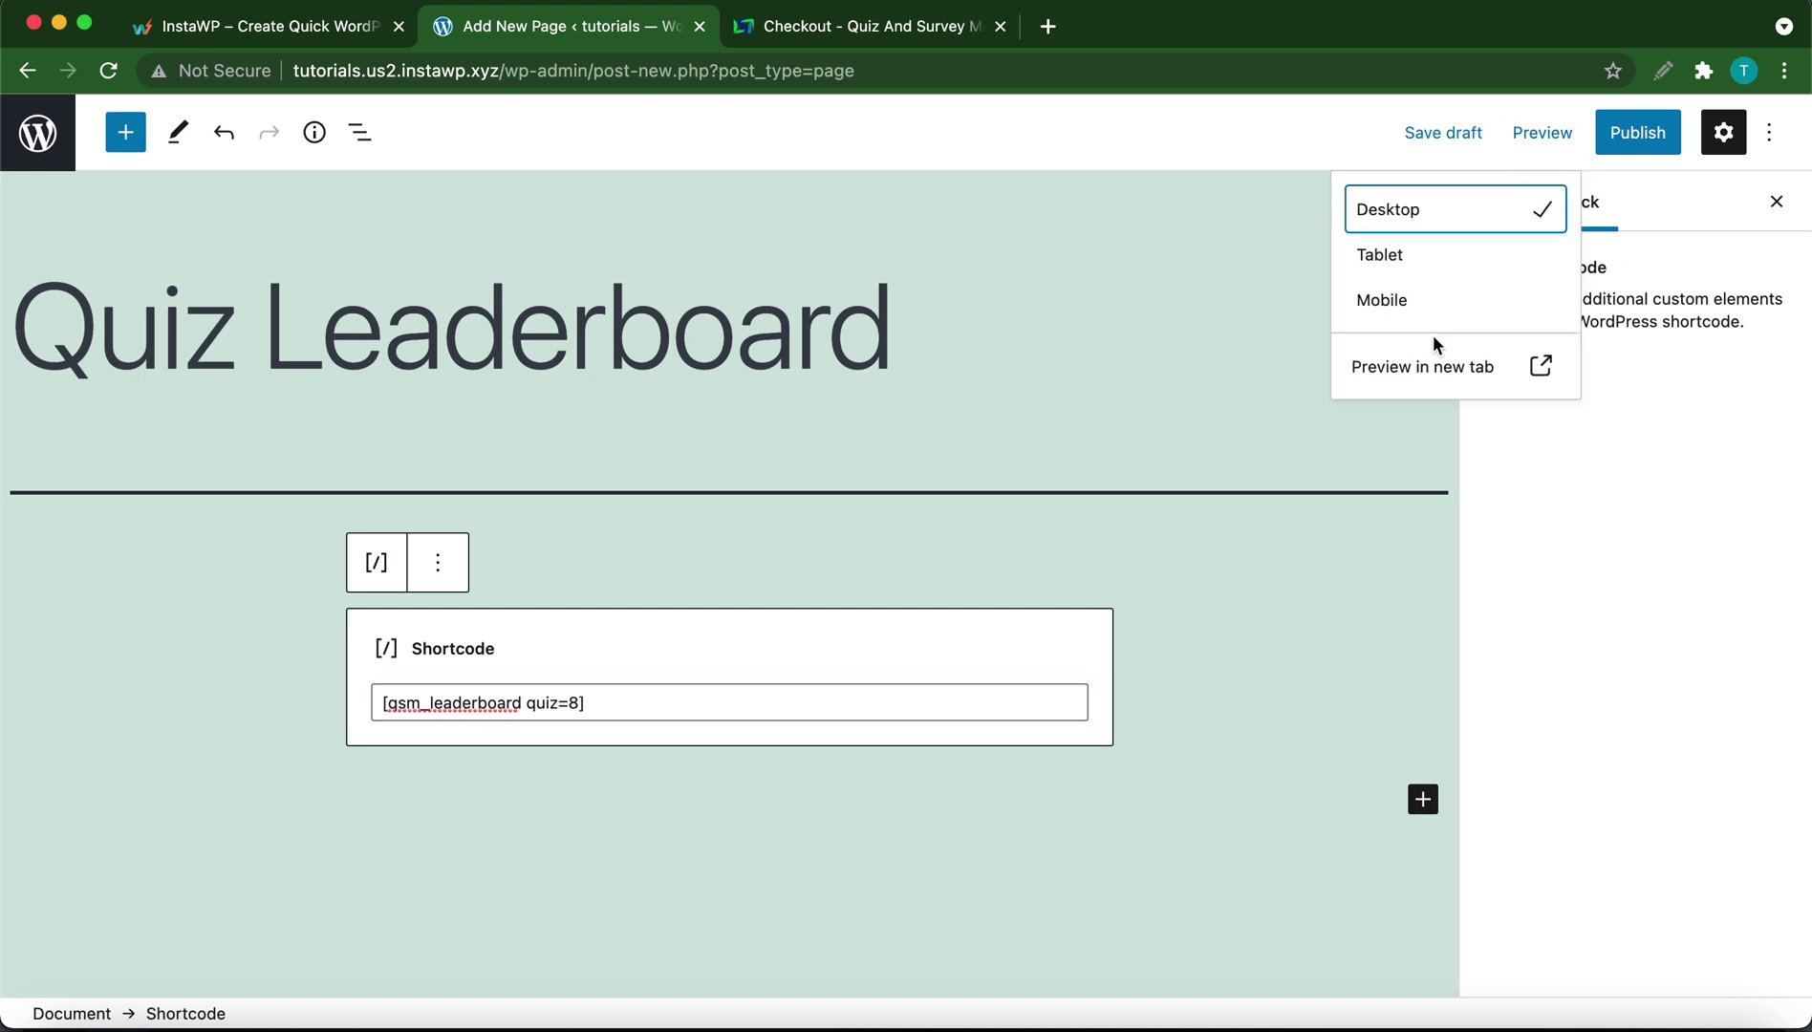
click(1424, 366)
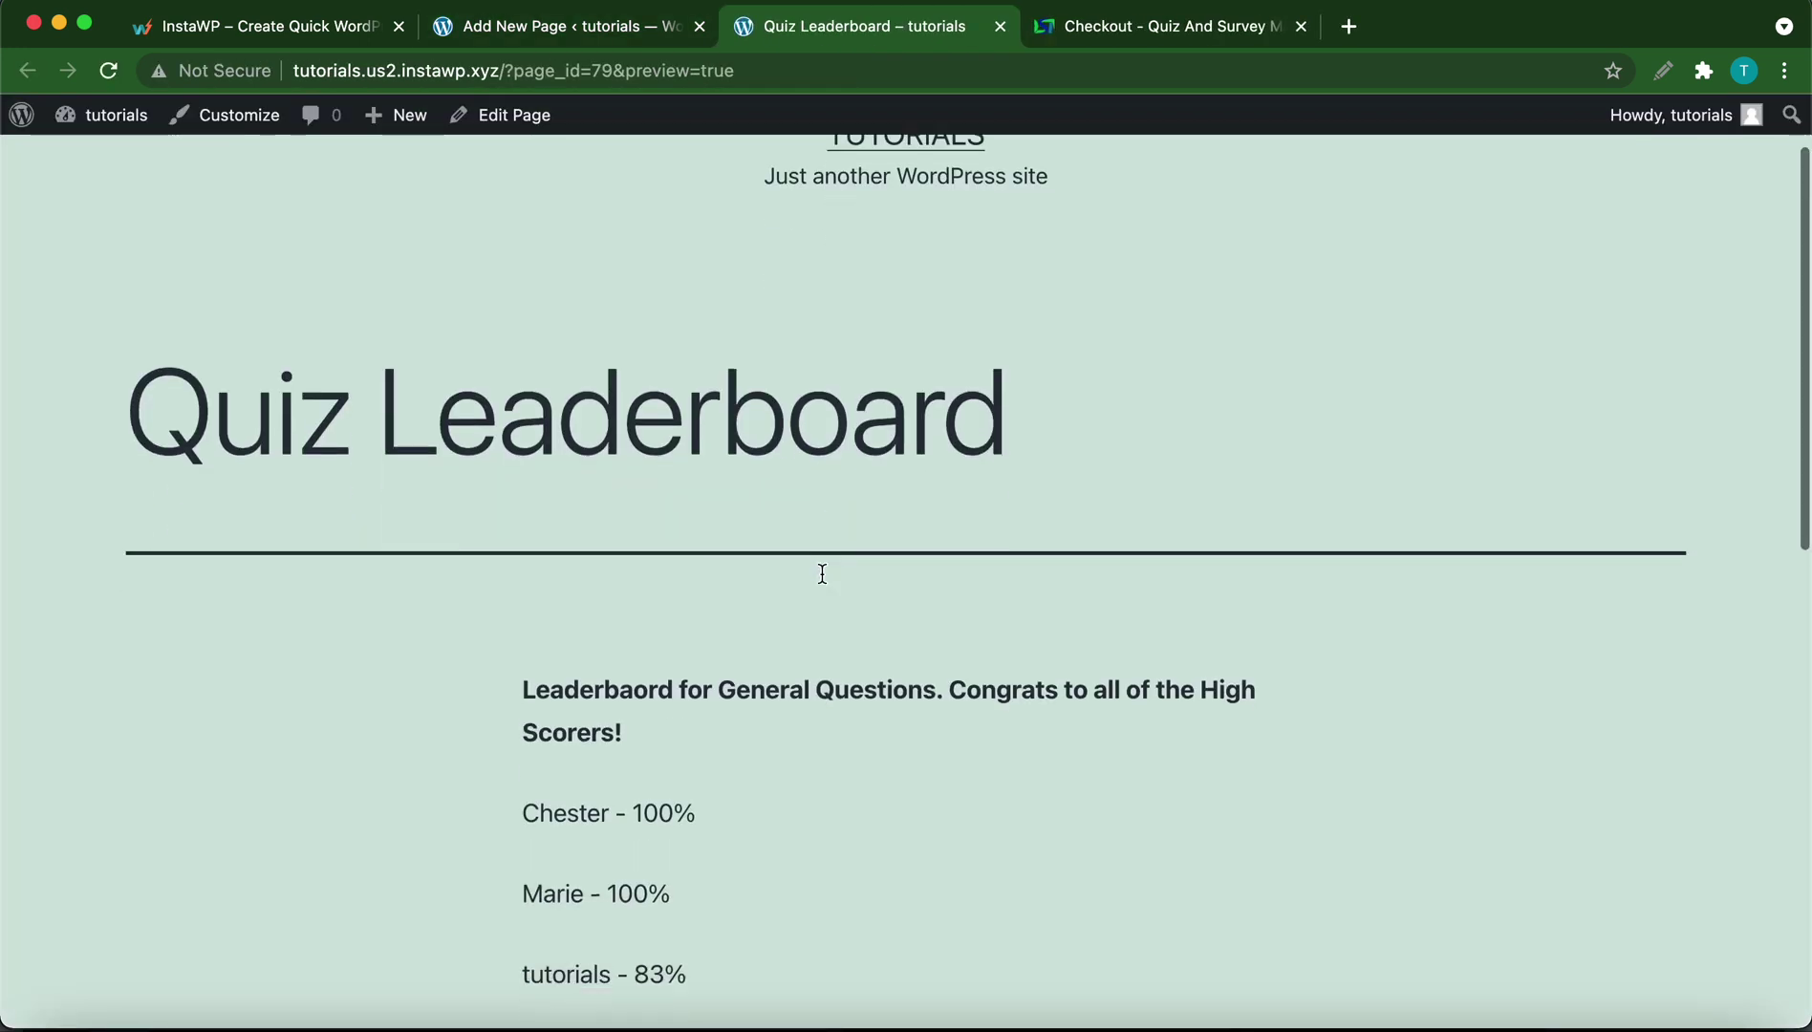
scroll(821, 573, down, 1)
scroll(822, 574, down, 1)
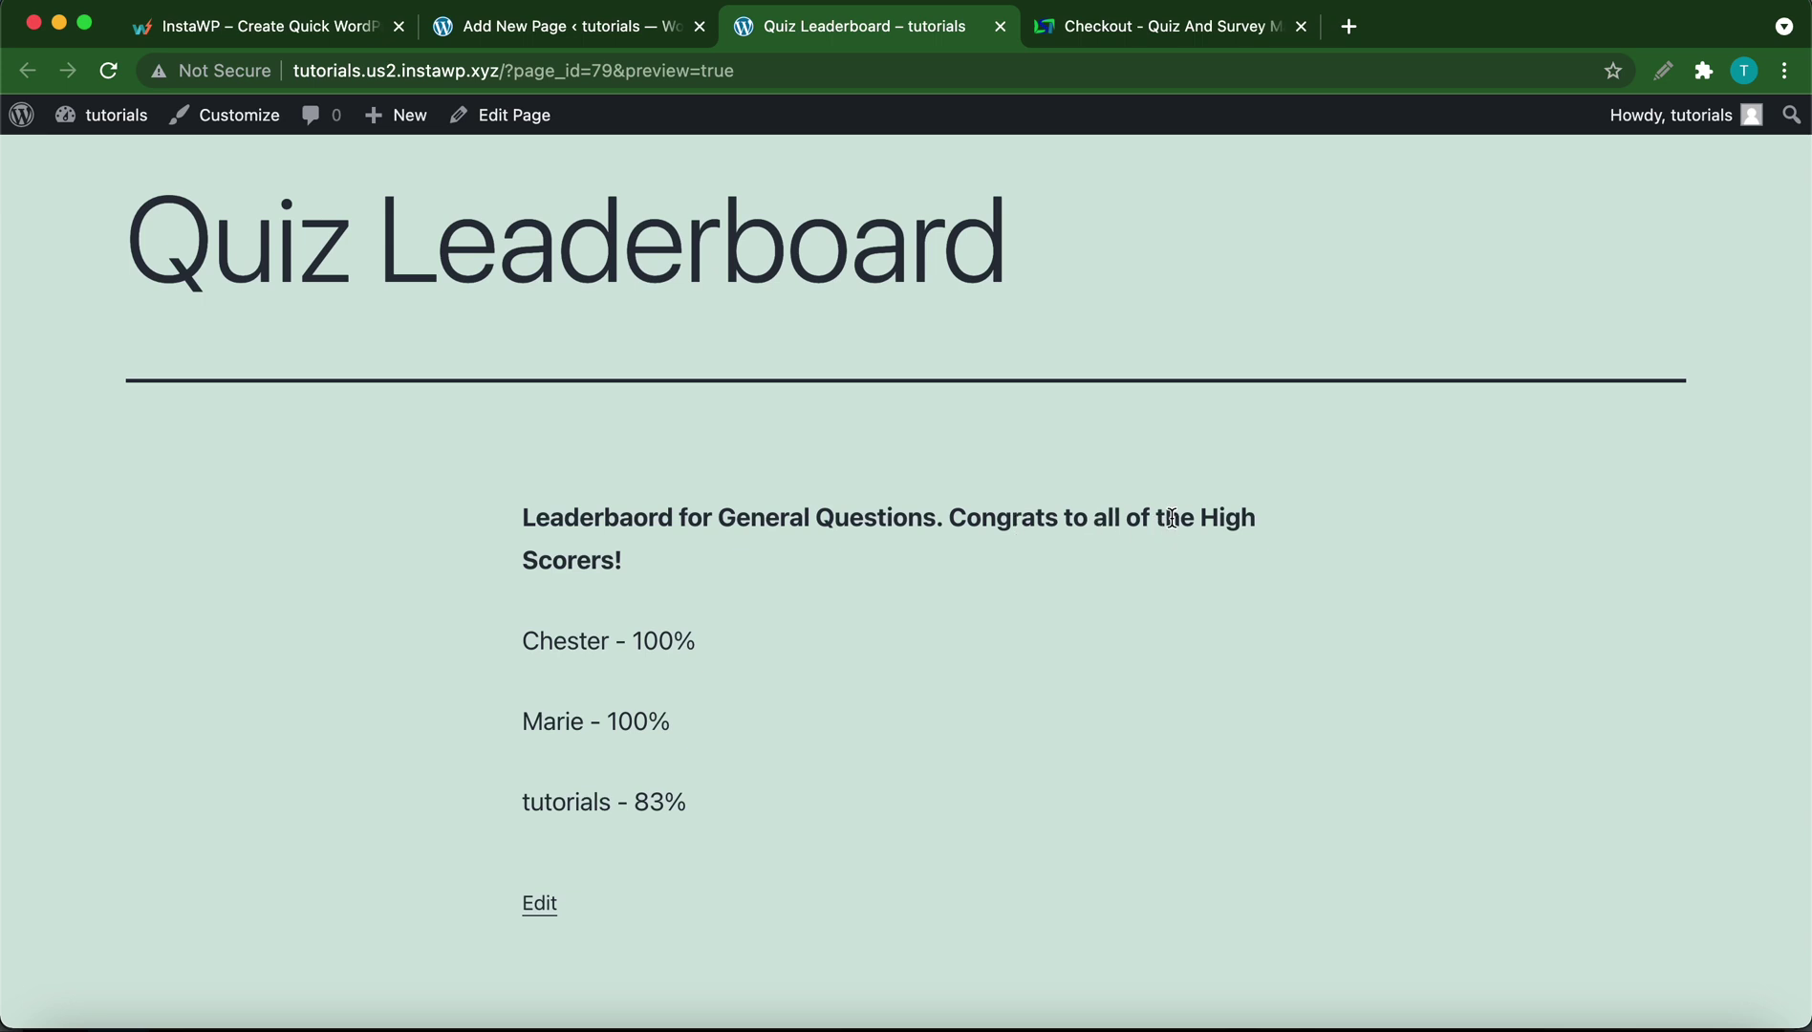
scroll(735, 631, down, 1)
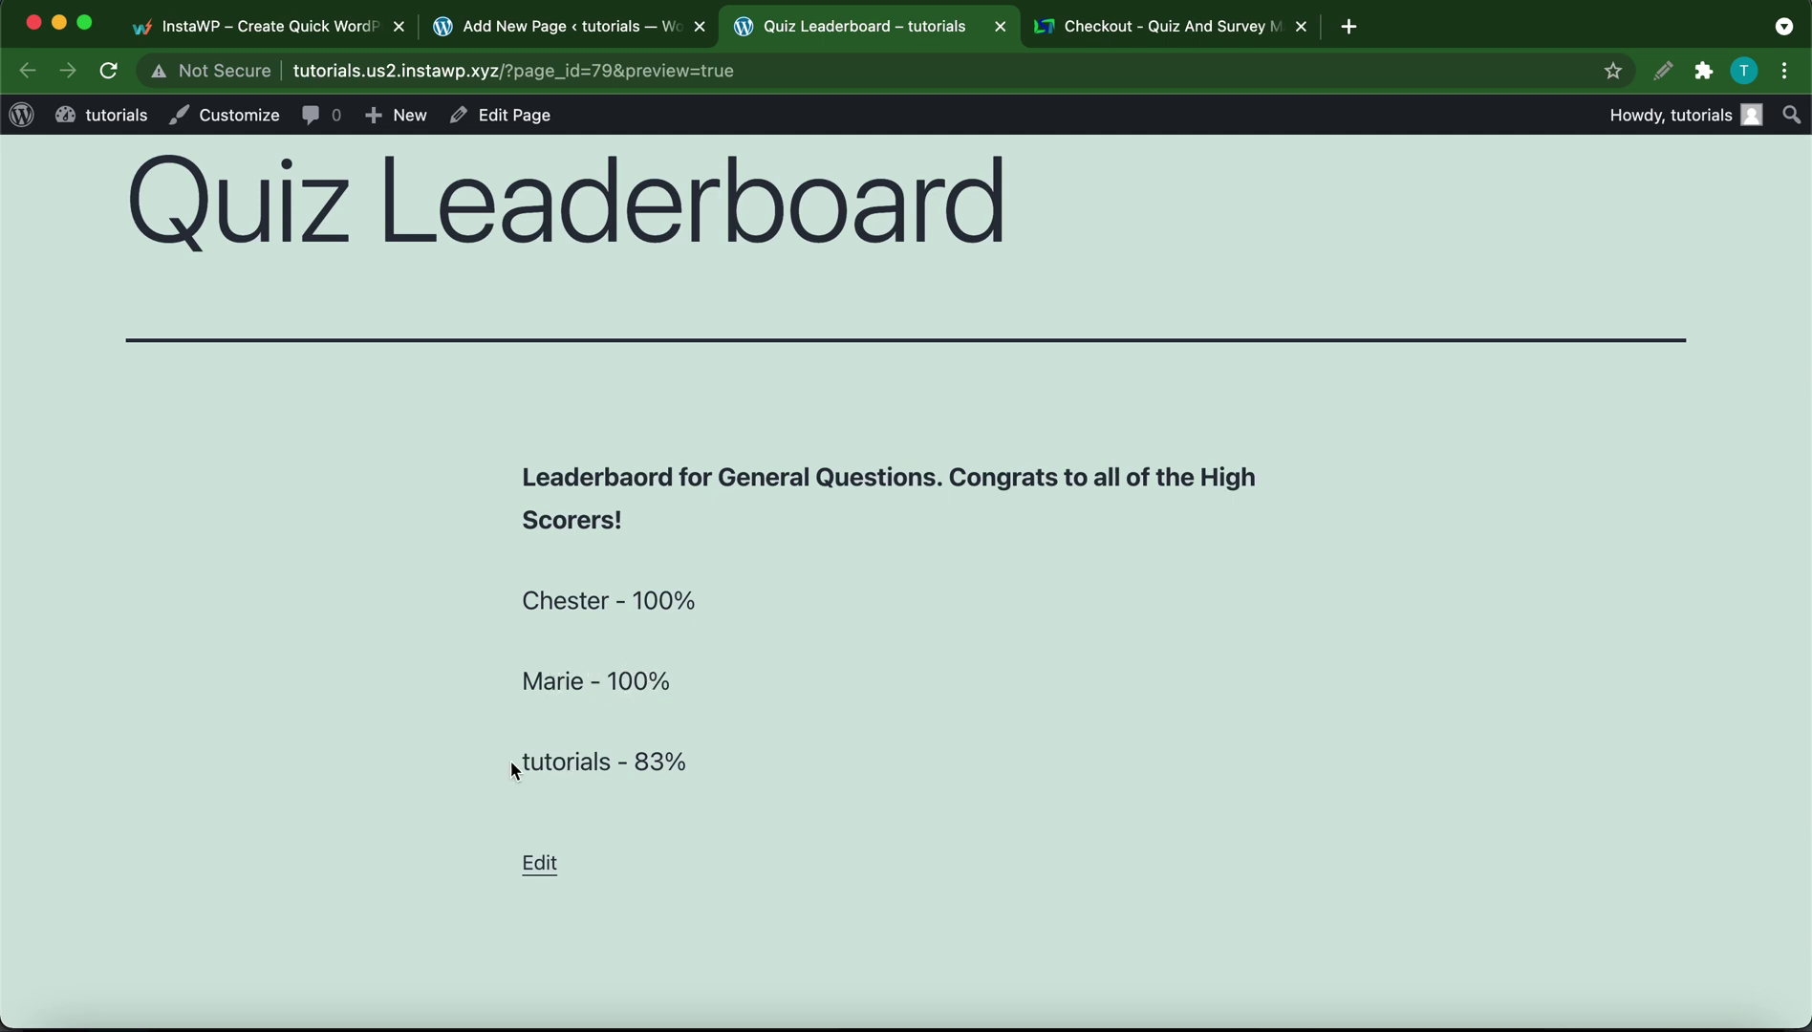
click(595, 762)
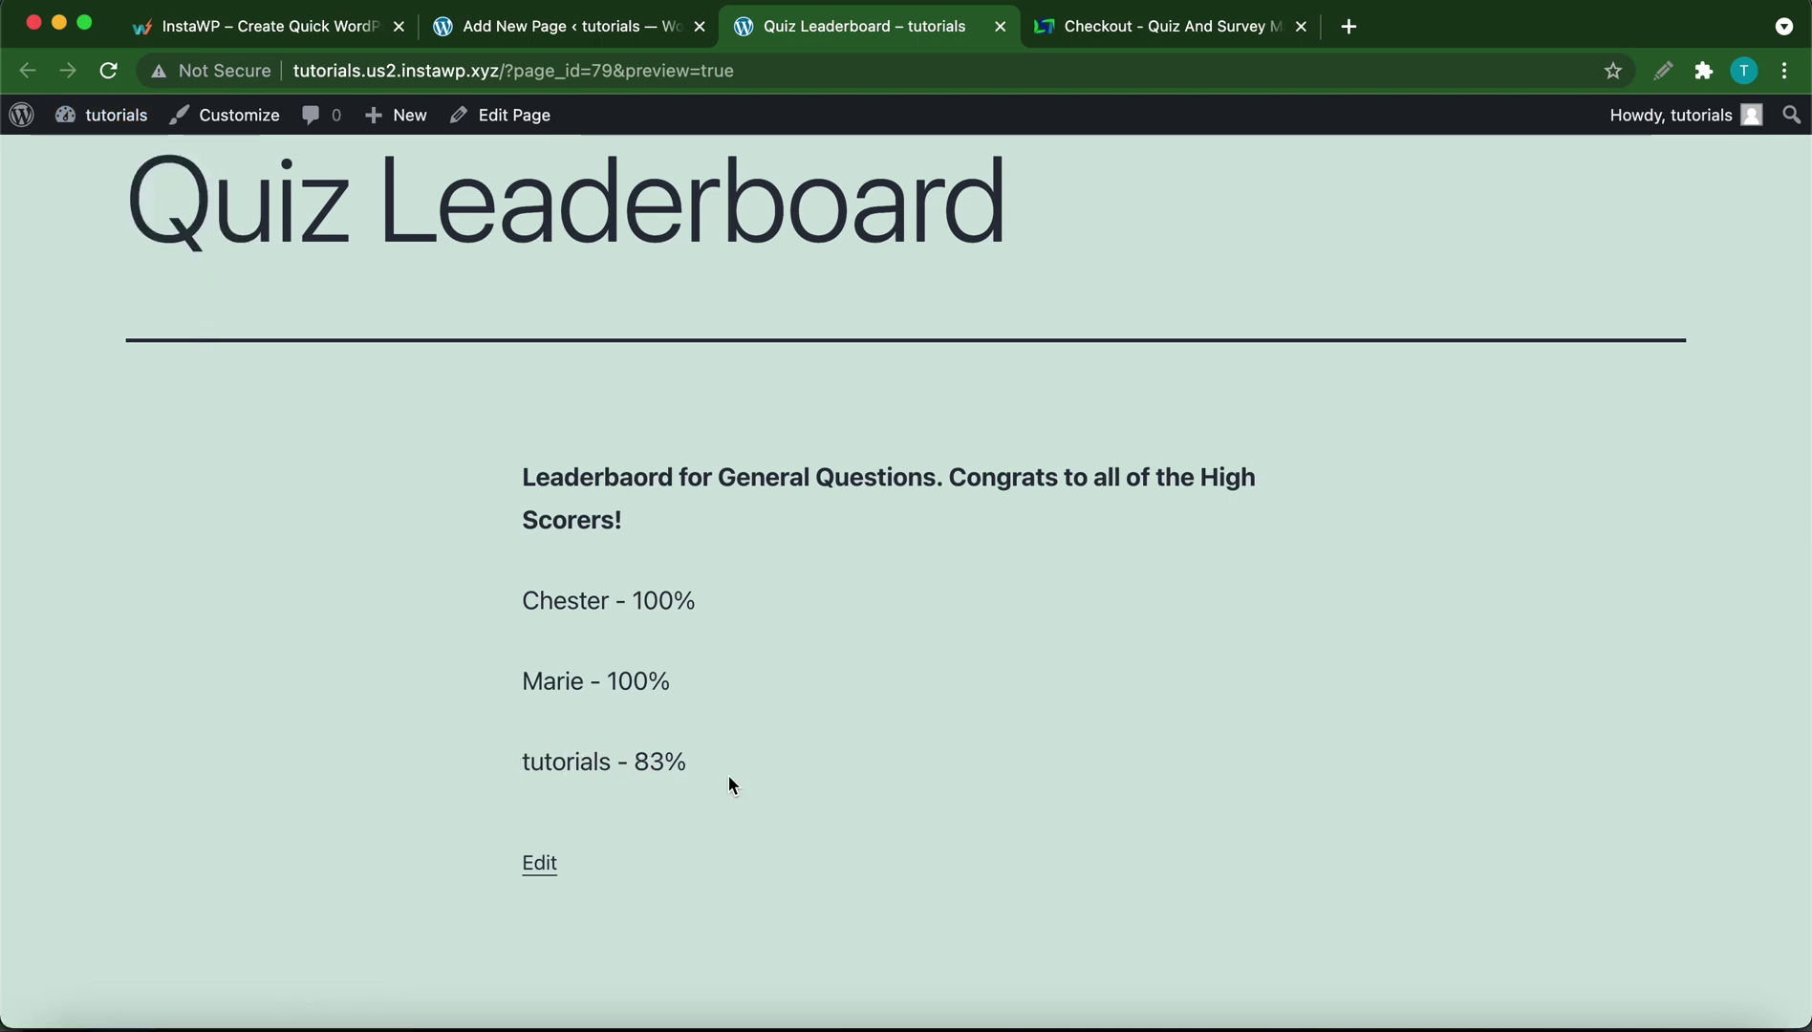
scroll(729, 782, down, 1)
scroll(729, 782, up, 1)
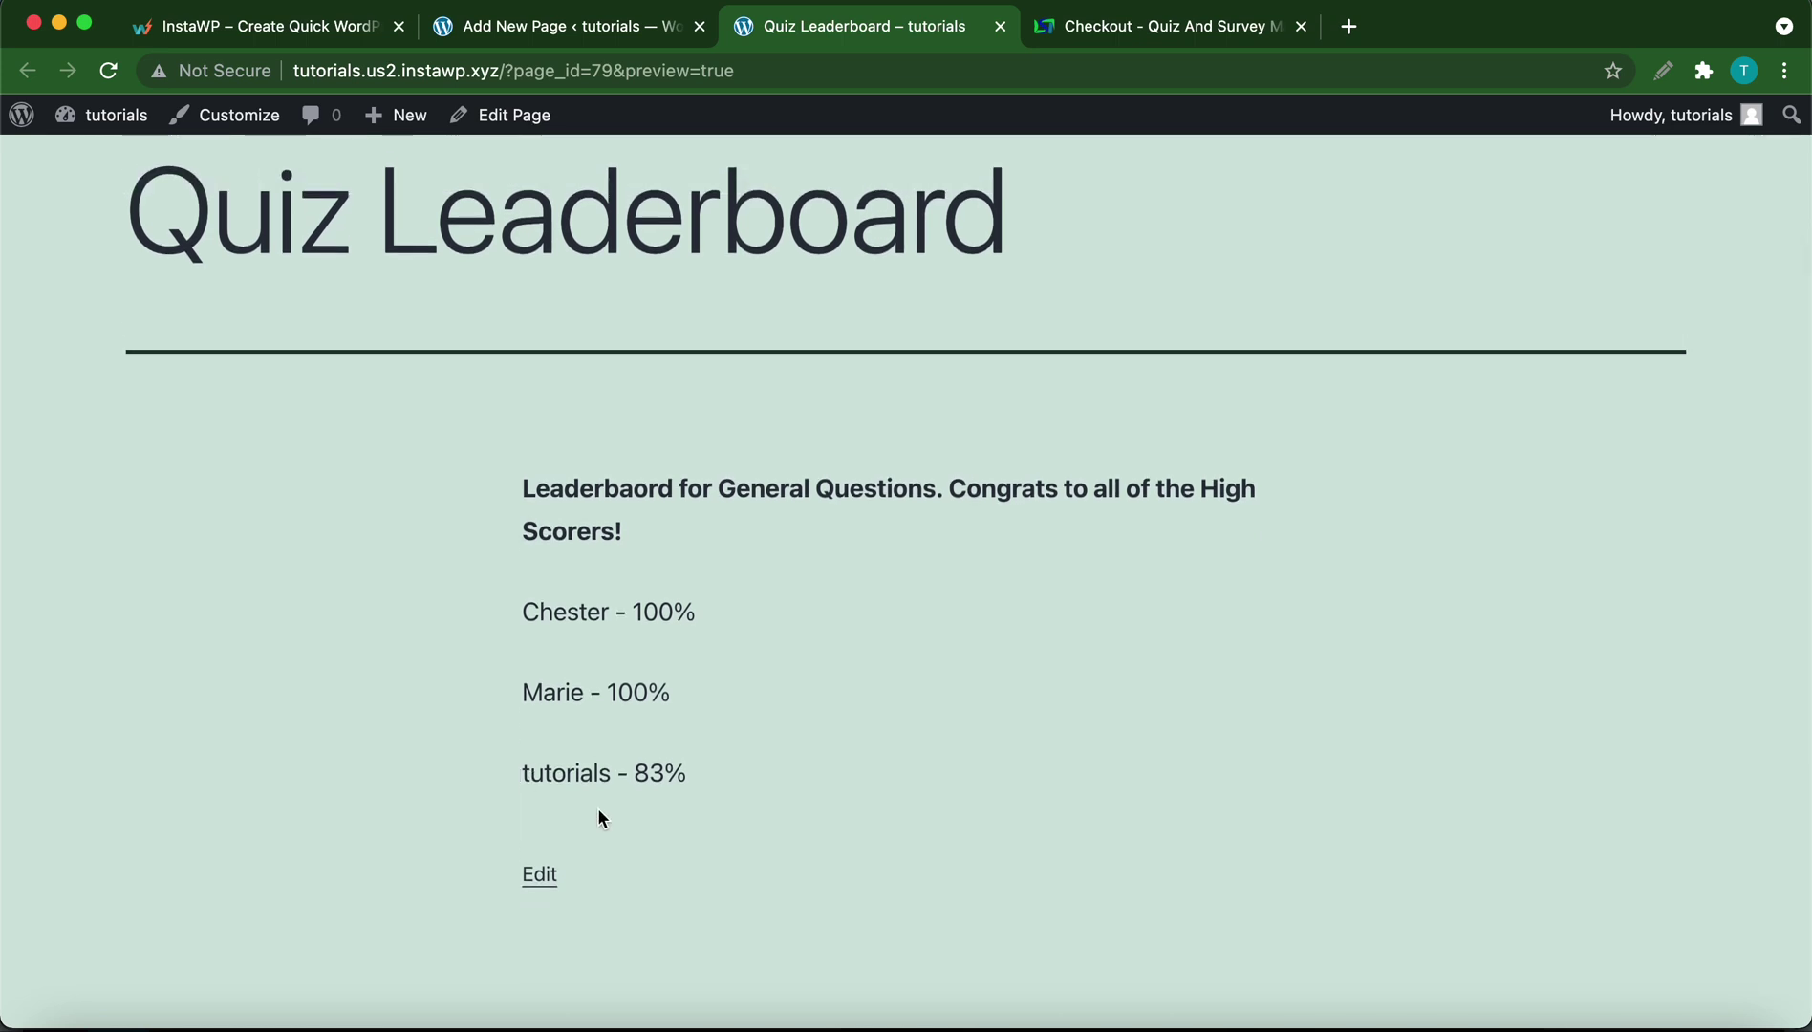
scroll(648, 801, up, 5)
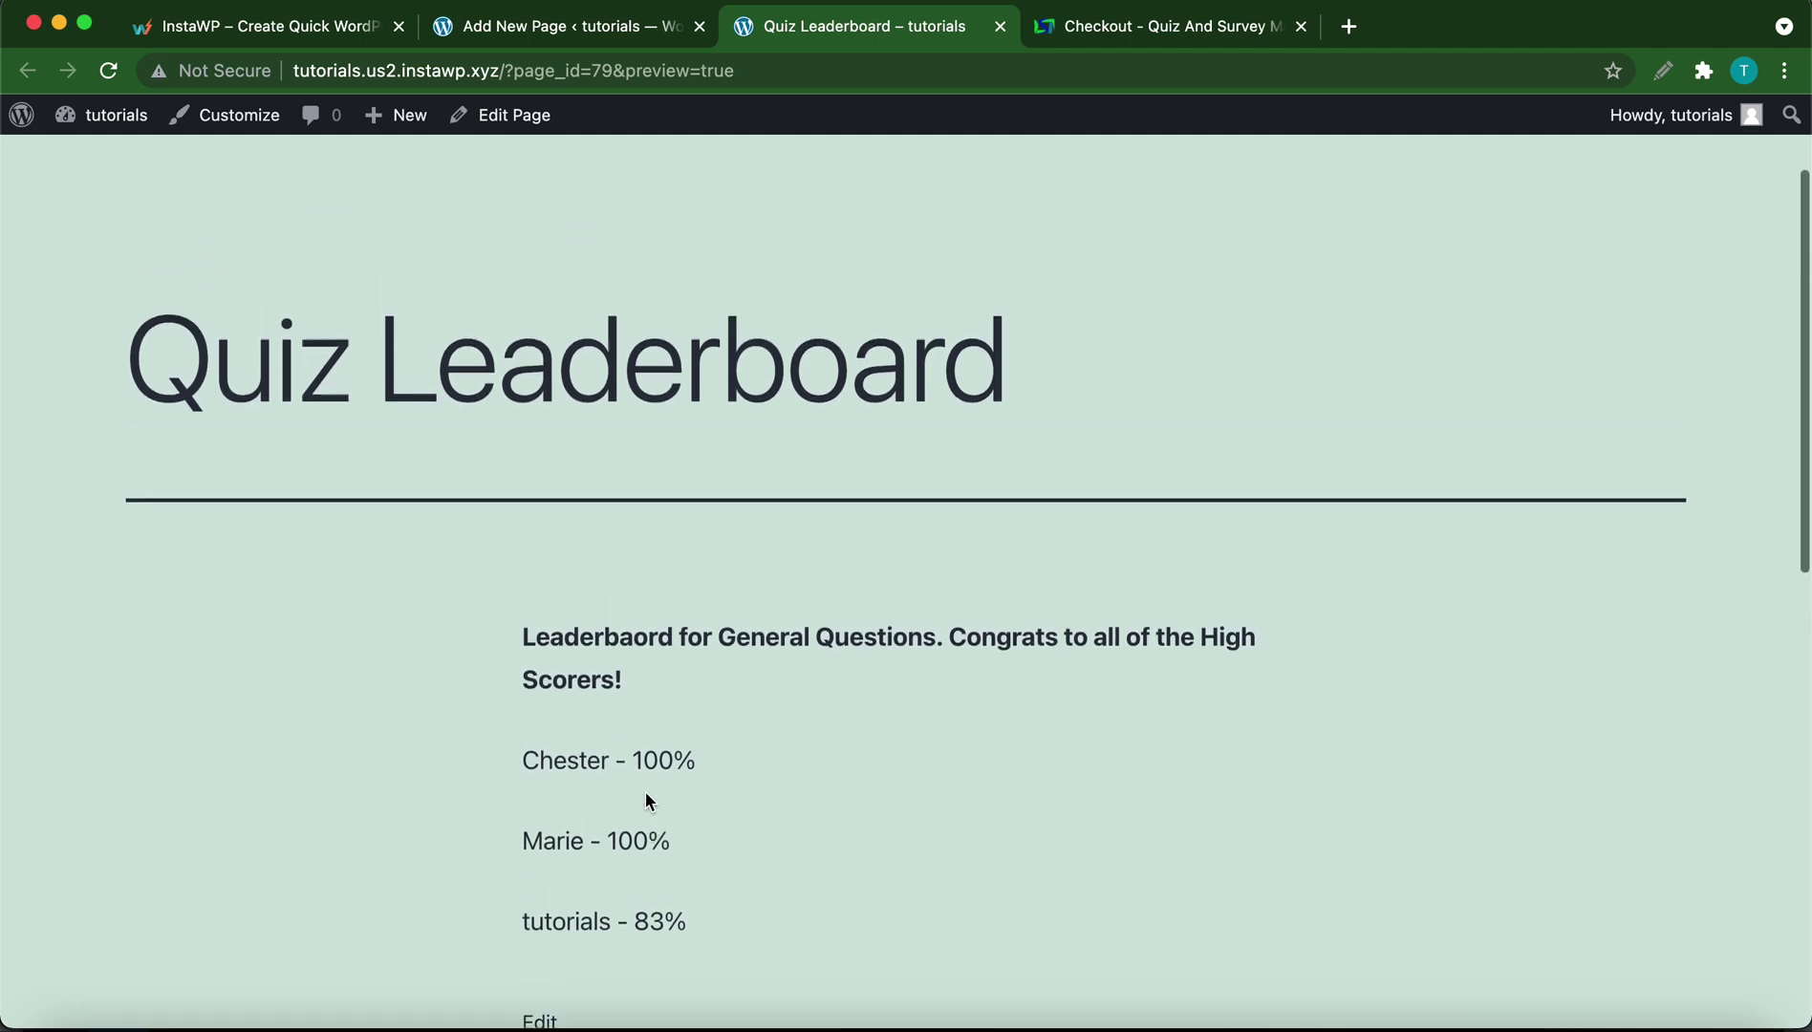
scroll(648, 814, up, 2)
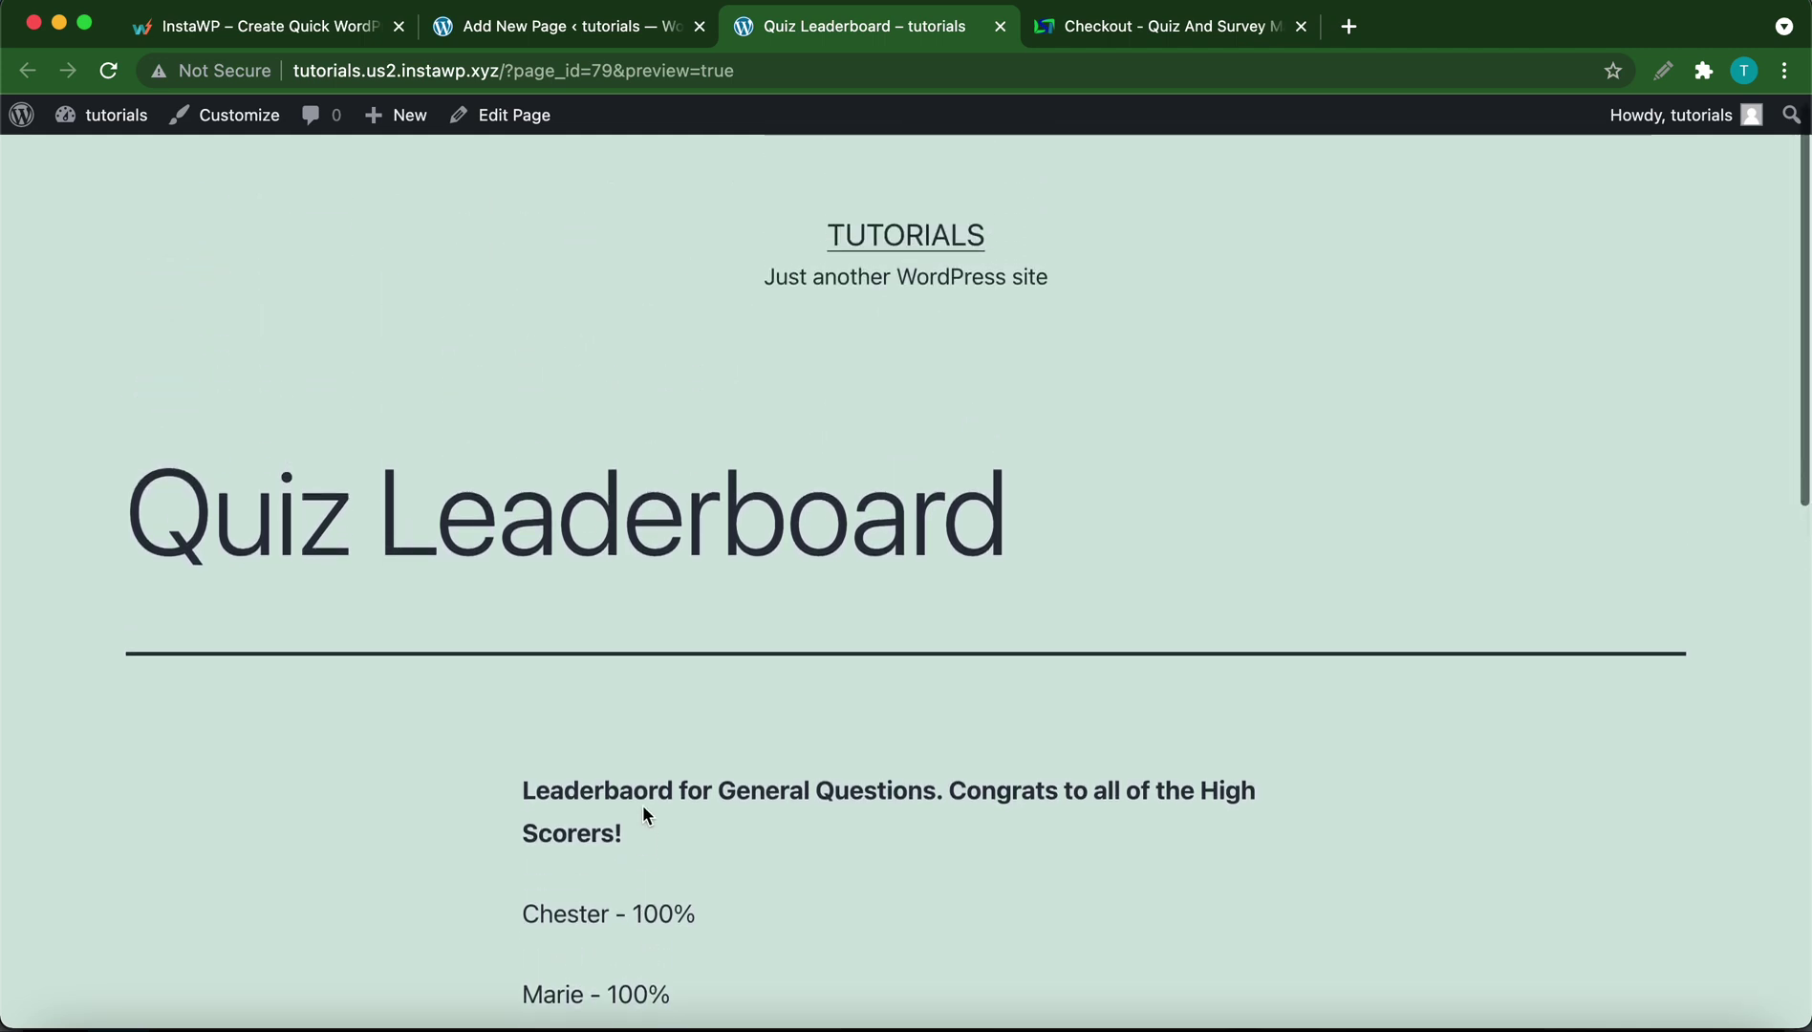